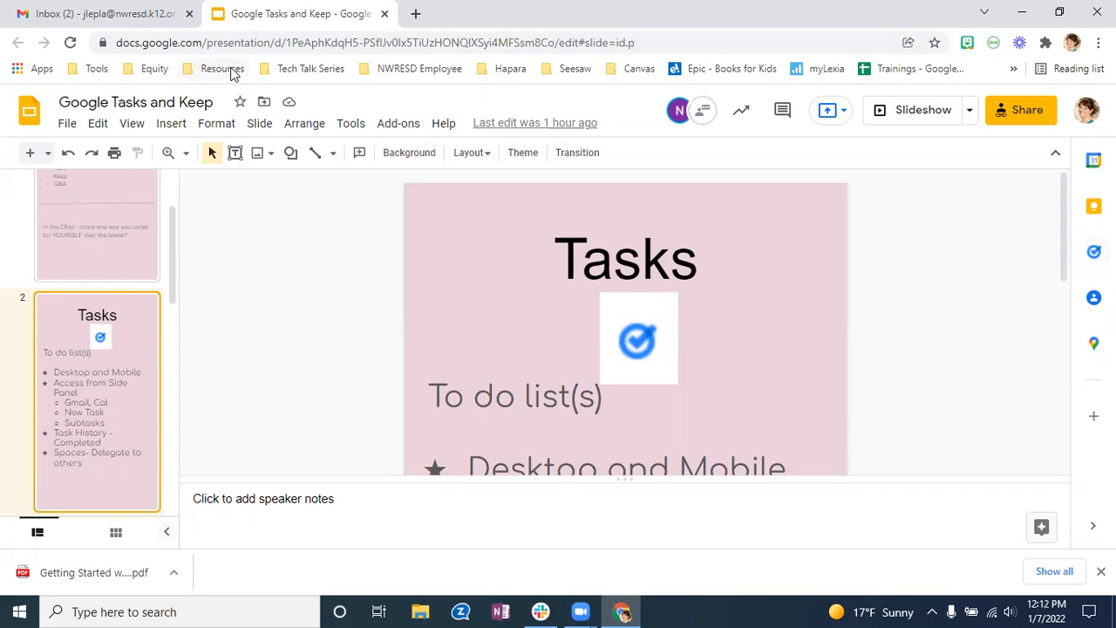
# - Switch to the Gmail inbox, open Tasks beside it and show the My Tasks list
pyautogui.click(99, 16)
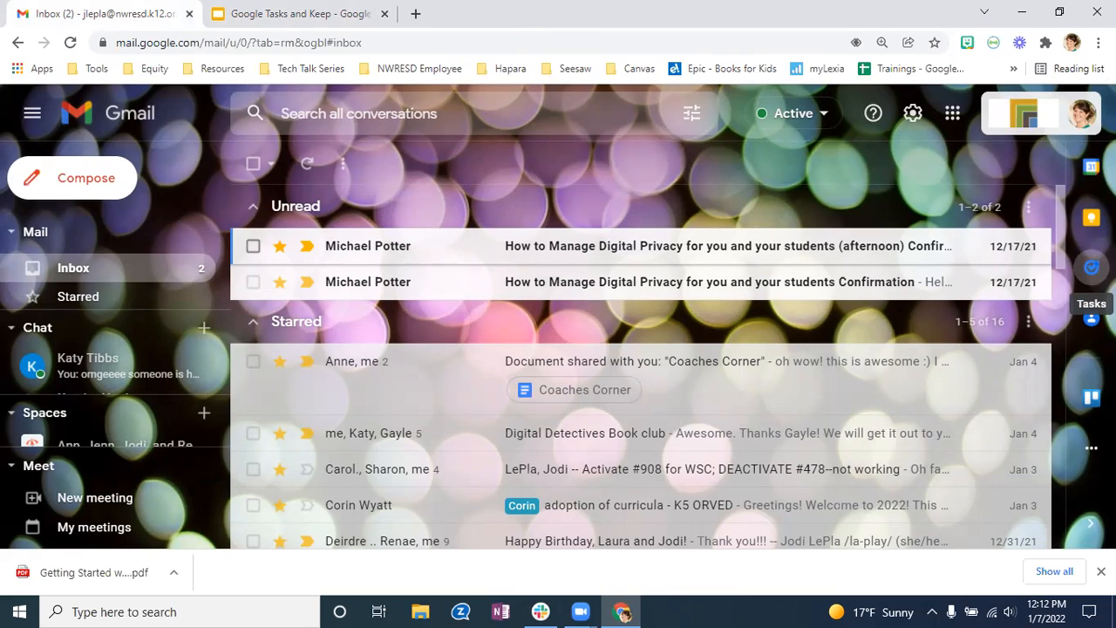
pyautogui.click(1092, 267)
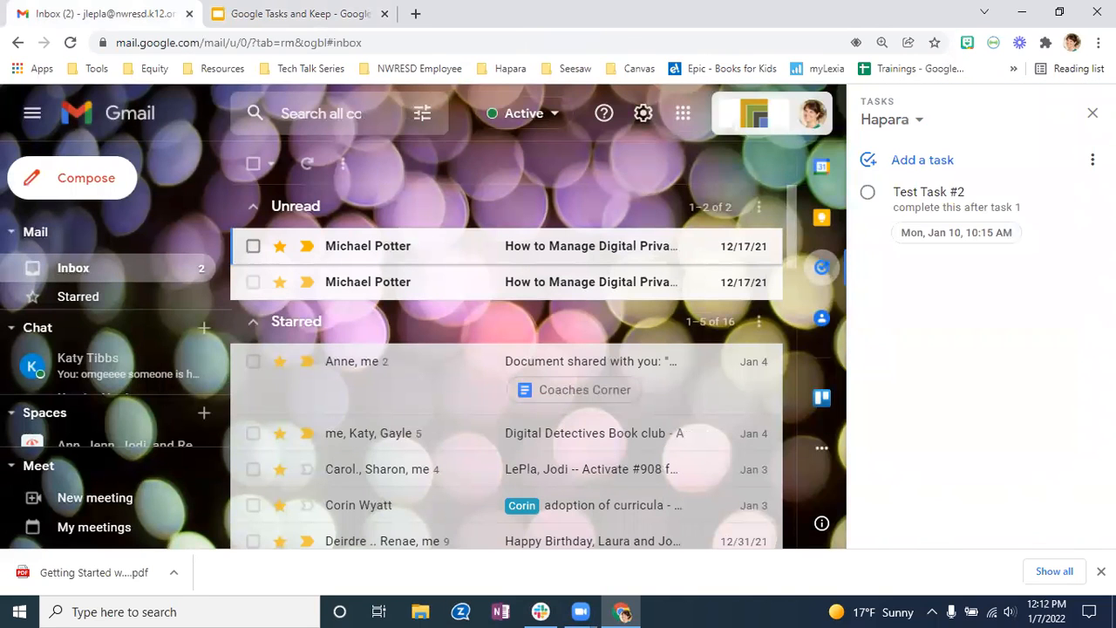
pyautogui.click(920, 125)
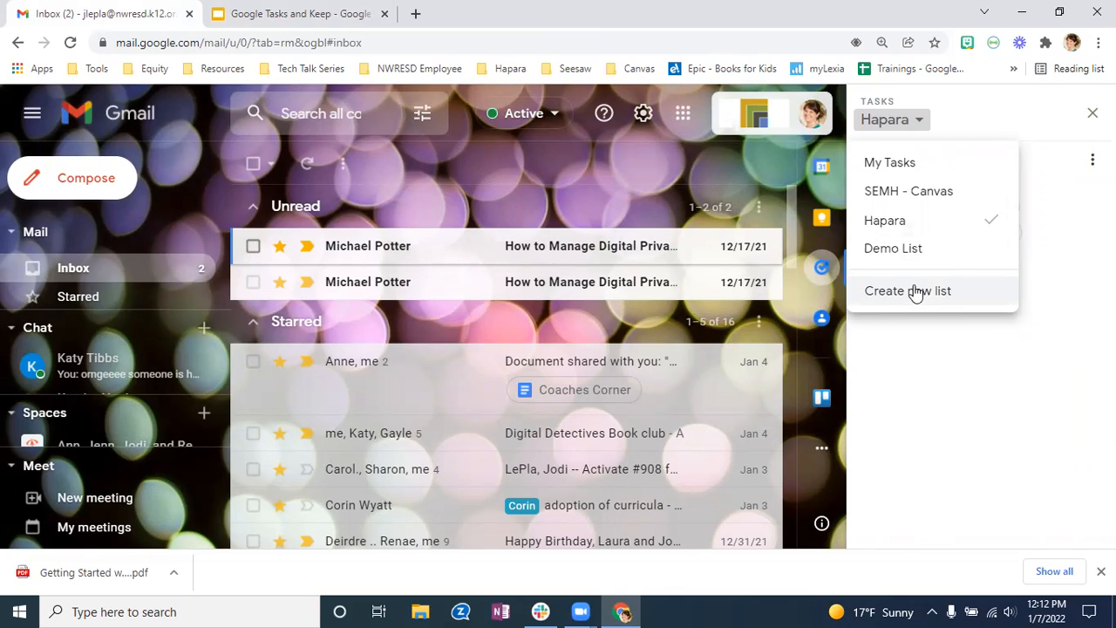
pyautogui.click(910, 163)
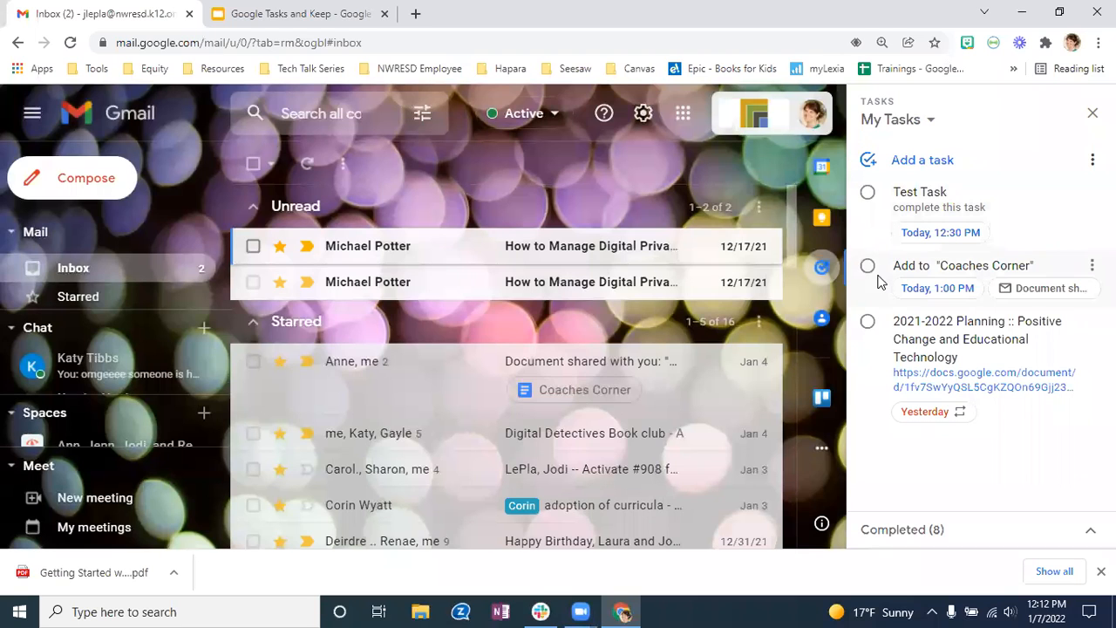
# - Add a task titled "Task #2" with the details "remember to complete this" to My Tasks
pyautogui.click(950, 170)
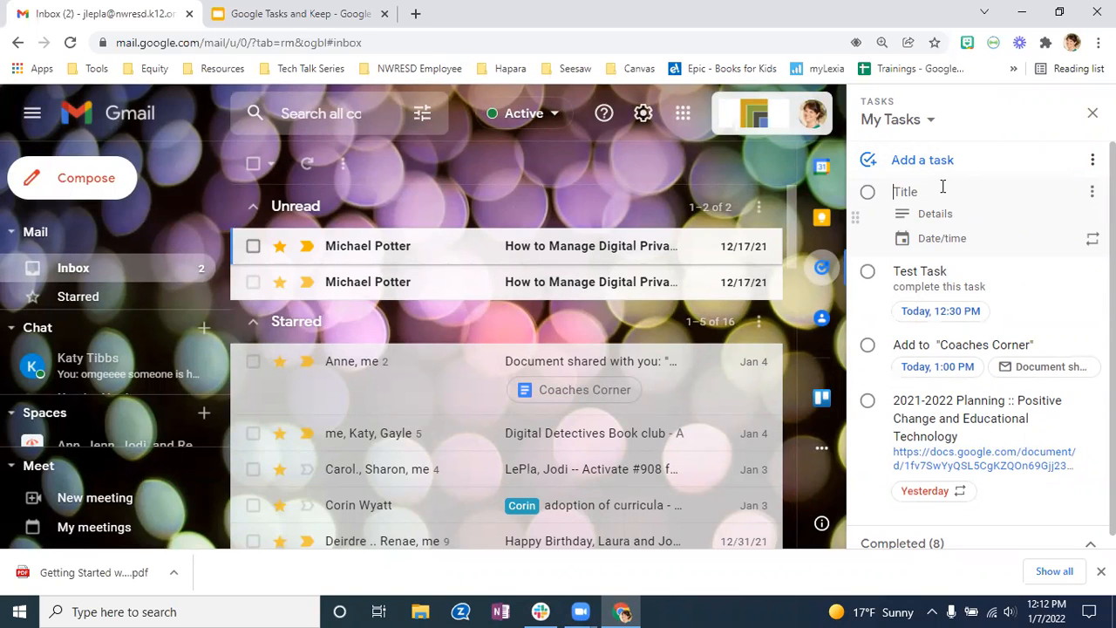
pyautogui.write('Task #2')
pyautogui.click(952, 214)
pyautogui.write('re')
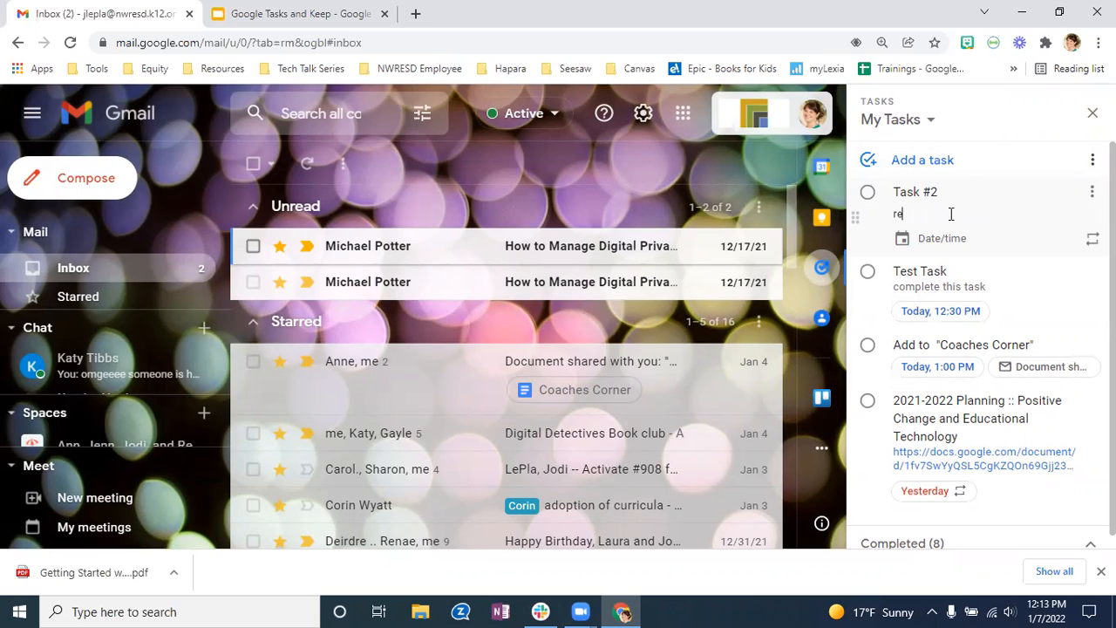
pyautogui.write('member to complete this')
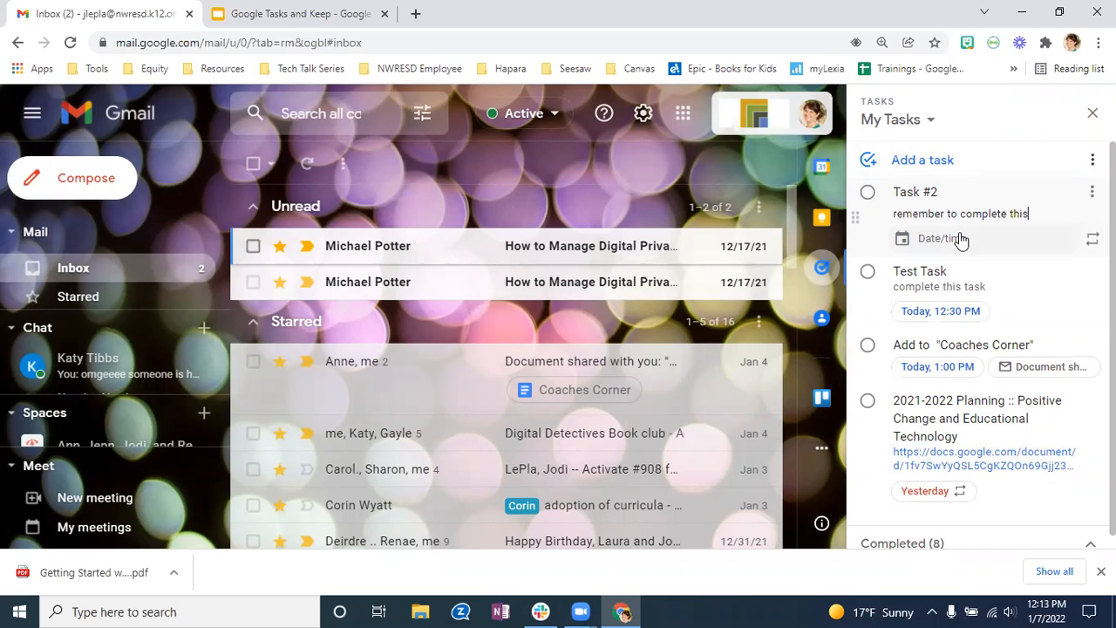
# - Set the due date of Task #2 to January 11, 2022 at 9:30 AM
pyautogui.click(959, 240)
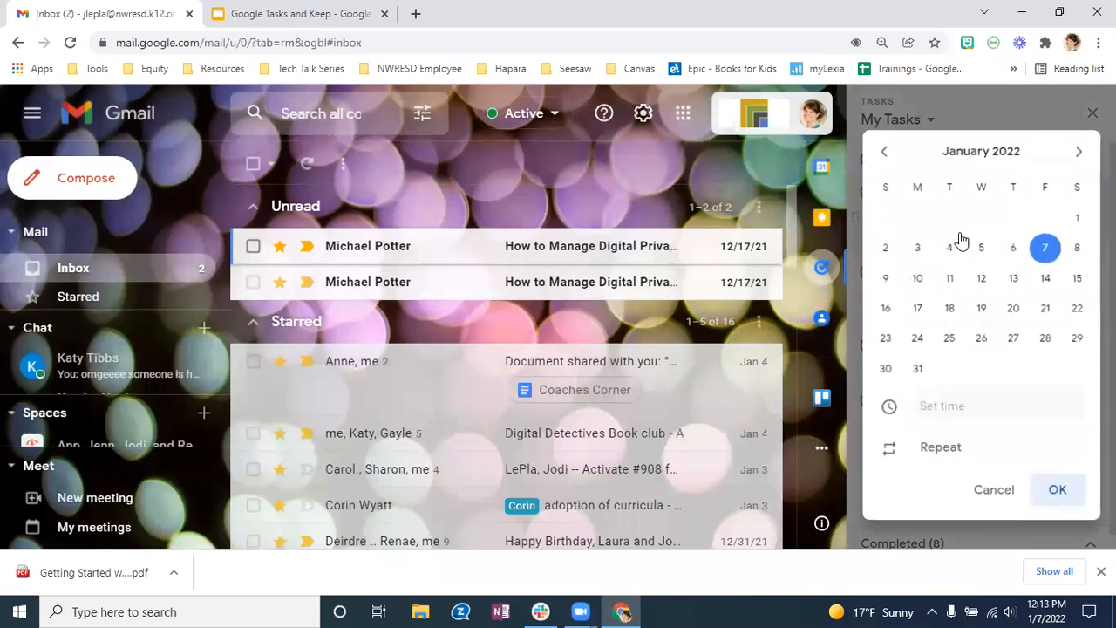
pyautogui.click(1042, 248)
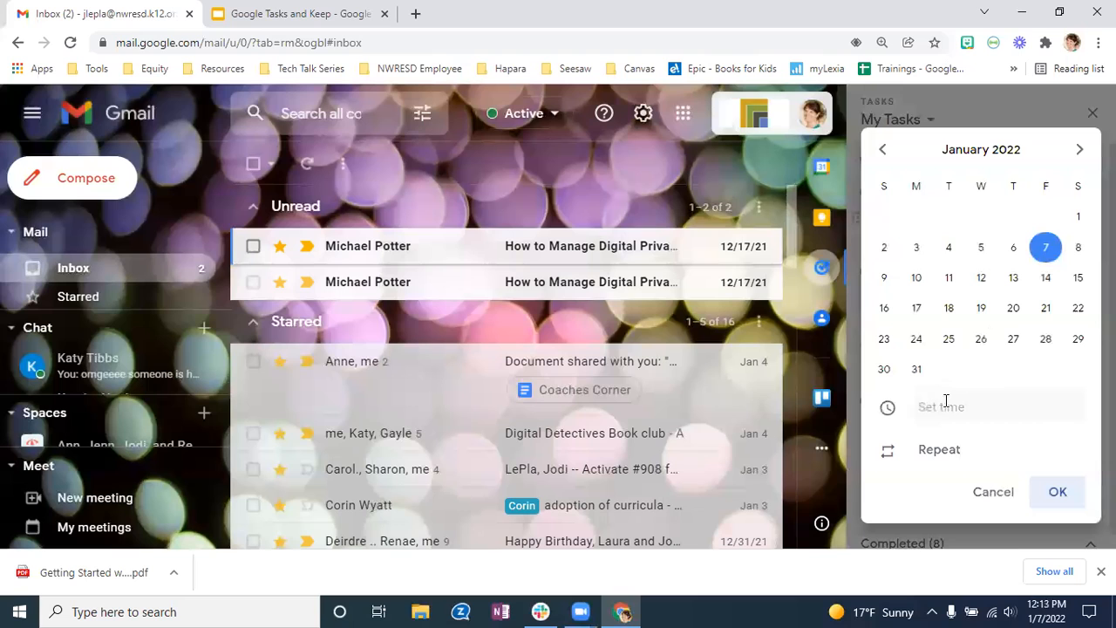
pyautogui.click(949, 281)
pyautogui.click(943, 405)
pyautogui.click(979, 220)
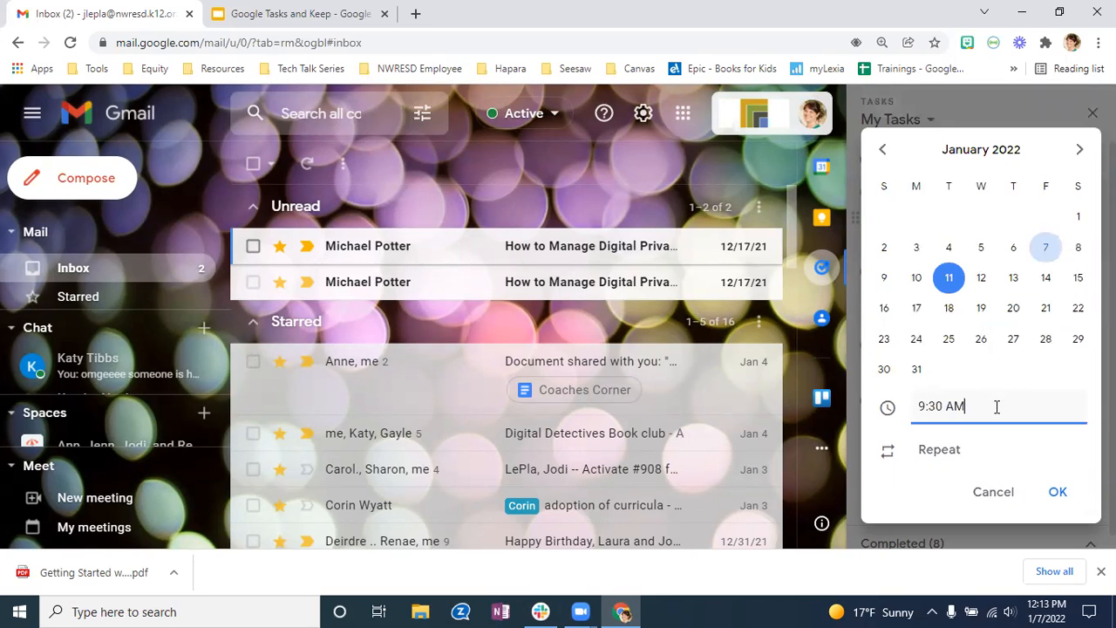
# - Make Task #2 repeat every 1 day and confirm the schedule
pyautogui.click(946, 460)
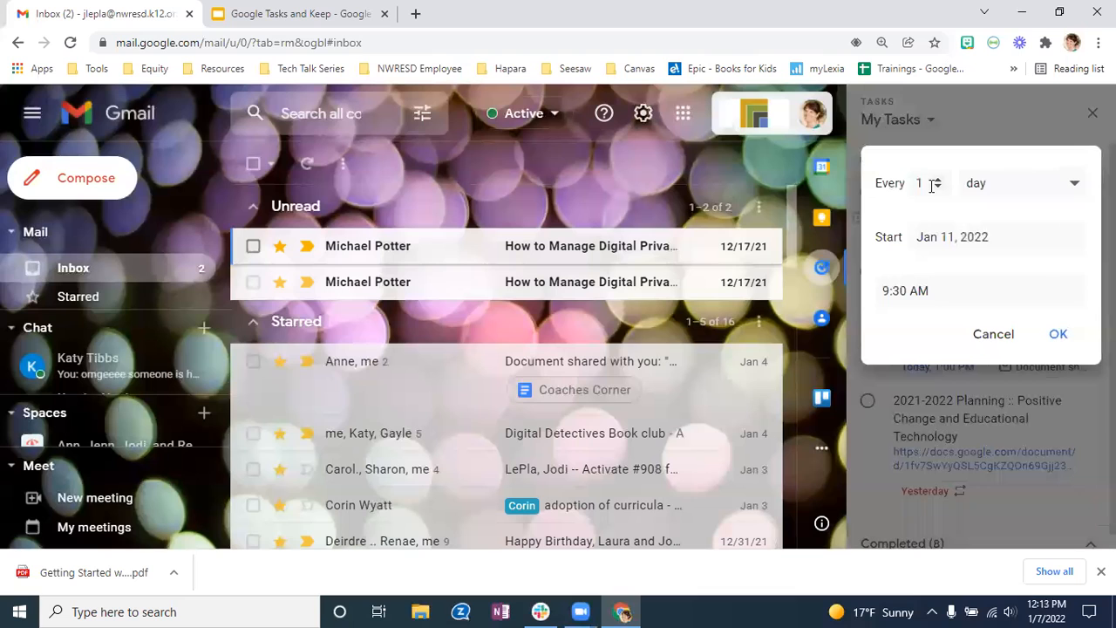
pyautogui.click(1075, 185)
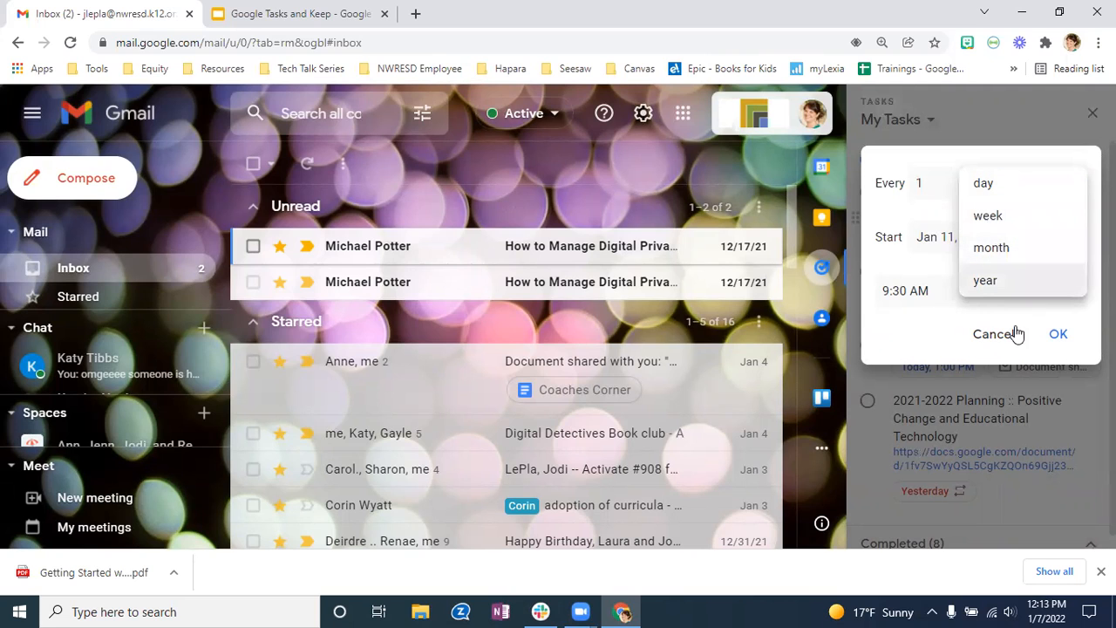
pyautogui.click(1059, 337)
pyautogui.click(1058, 337)
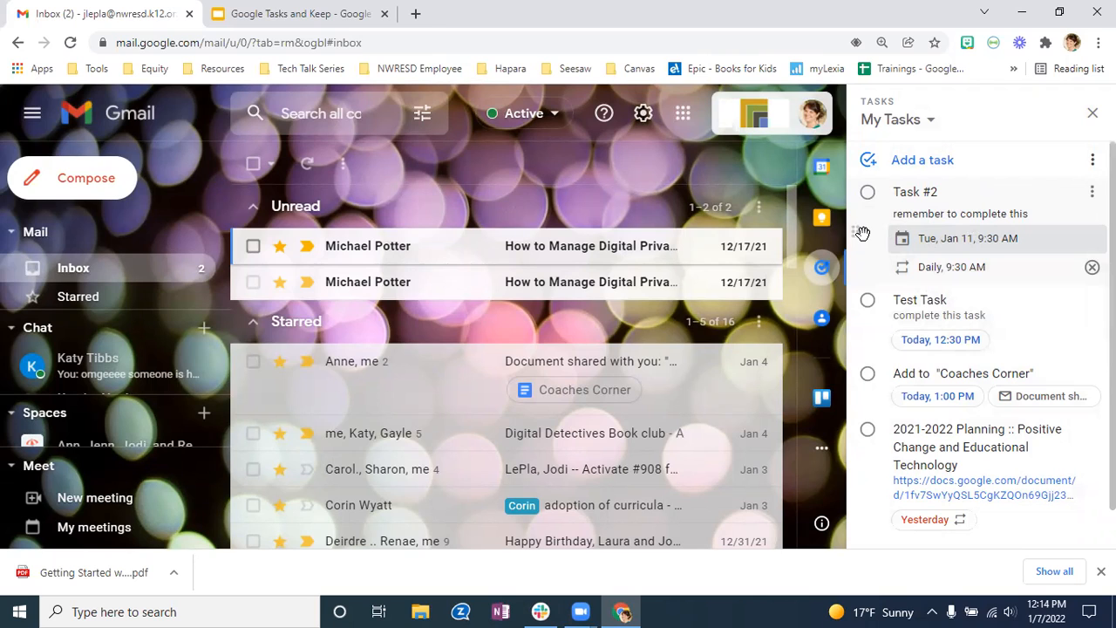
# - Move Task #2 directly below Test Task in the list and close Tasks
pyautogui.moveTo(862, 234); pyautogui.dragTo(867, 257)
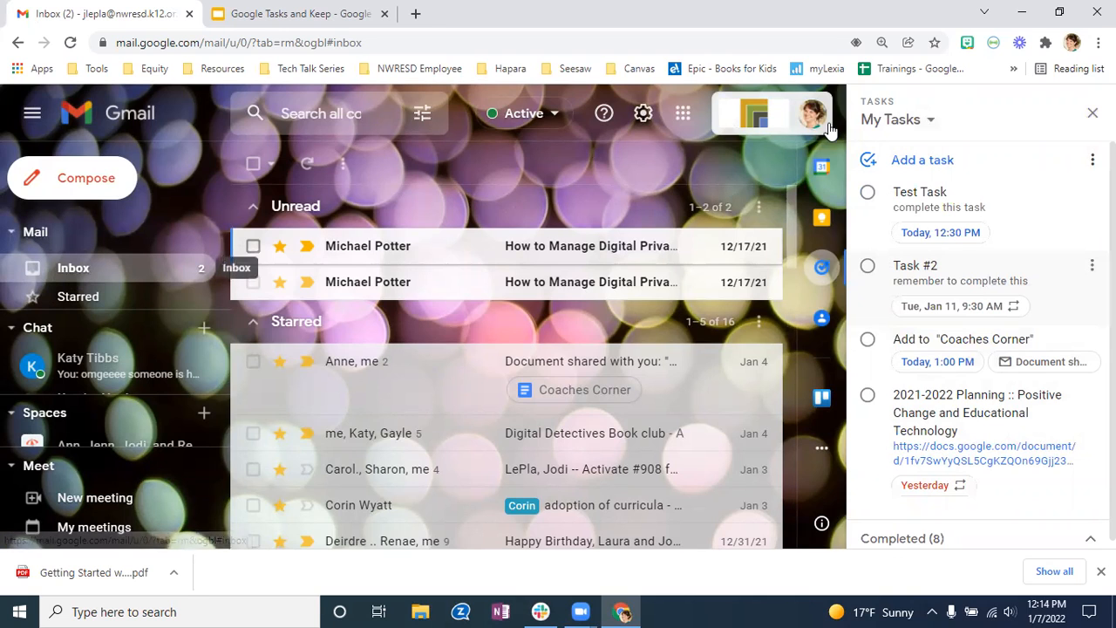
pyautogui.click(1092, 113)
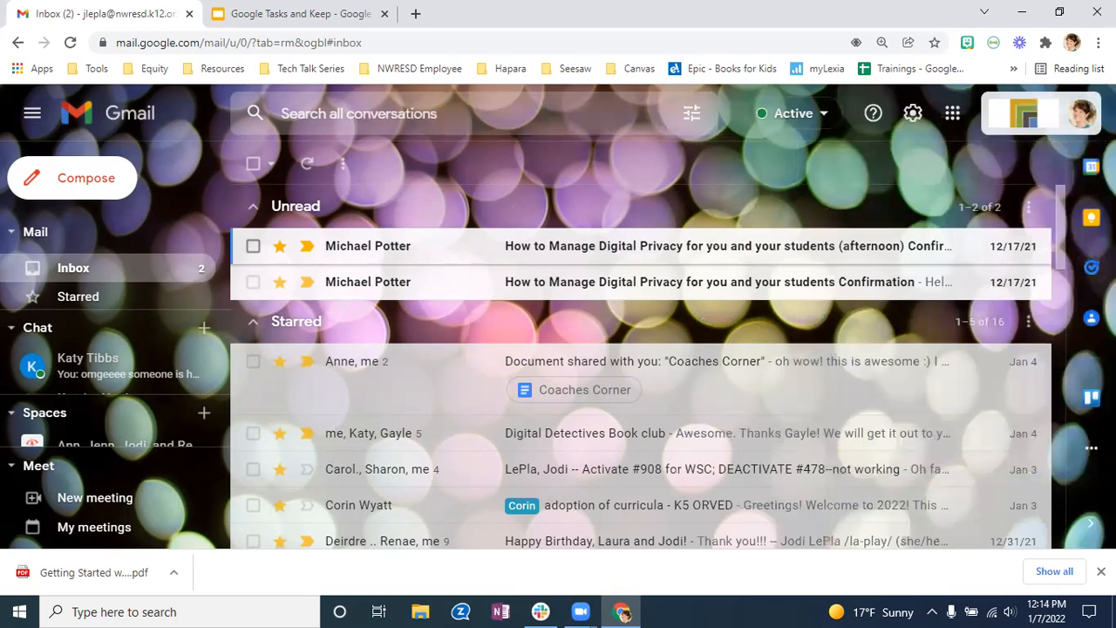
# - Reopen Tasks and create a task in My Tasks from the starred "adoption of curricula - K5 ORVED" email
pyautogui.click(1091, 268)
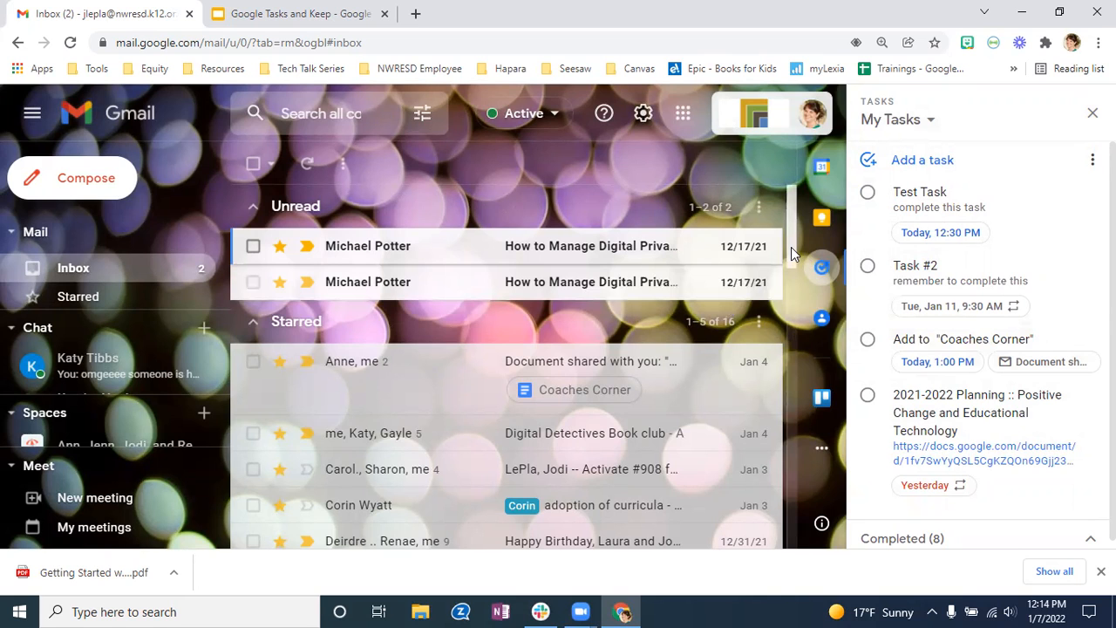
pyautogui.moveTo(791, 247); pyautogui.dragTo(794, 271)
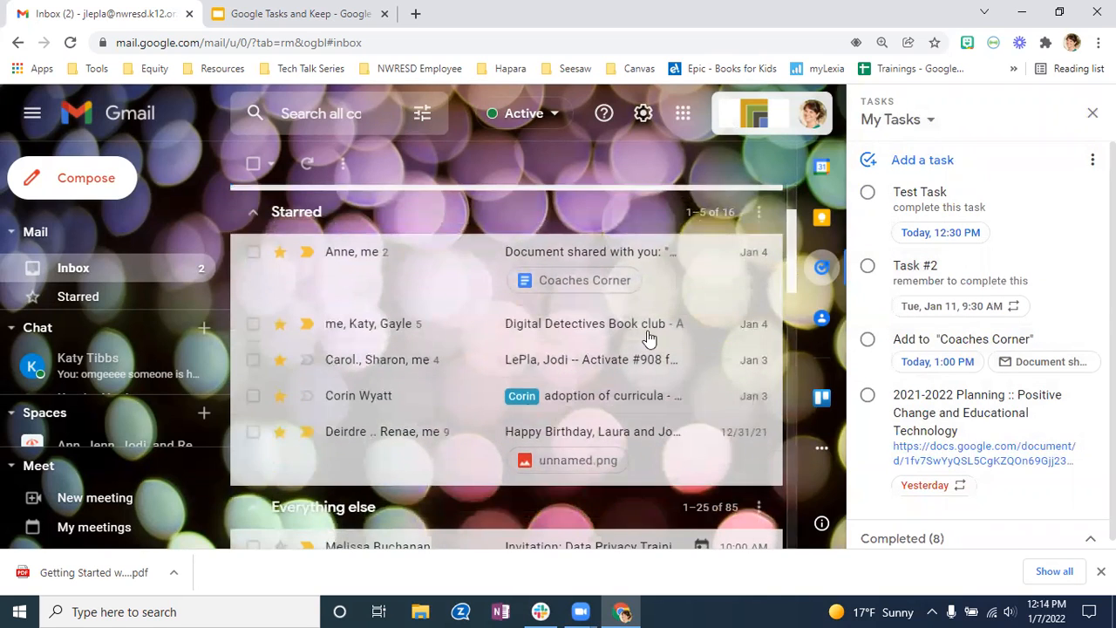
pyautogui.click(576, 407)
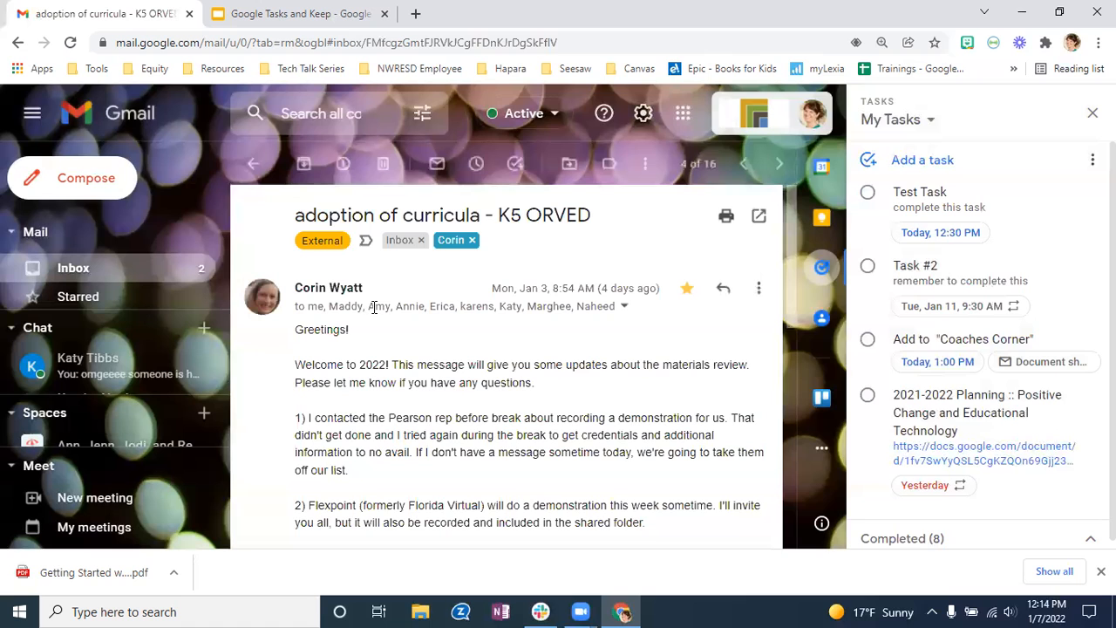
pyautogui.click(251, 165)
pyautogui.moveTo(374, 395); pyautogui.dragTo(953, 243)
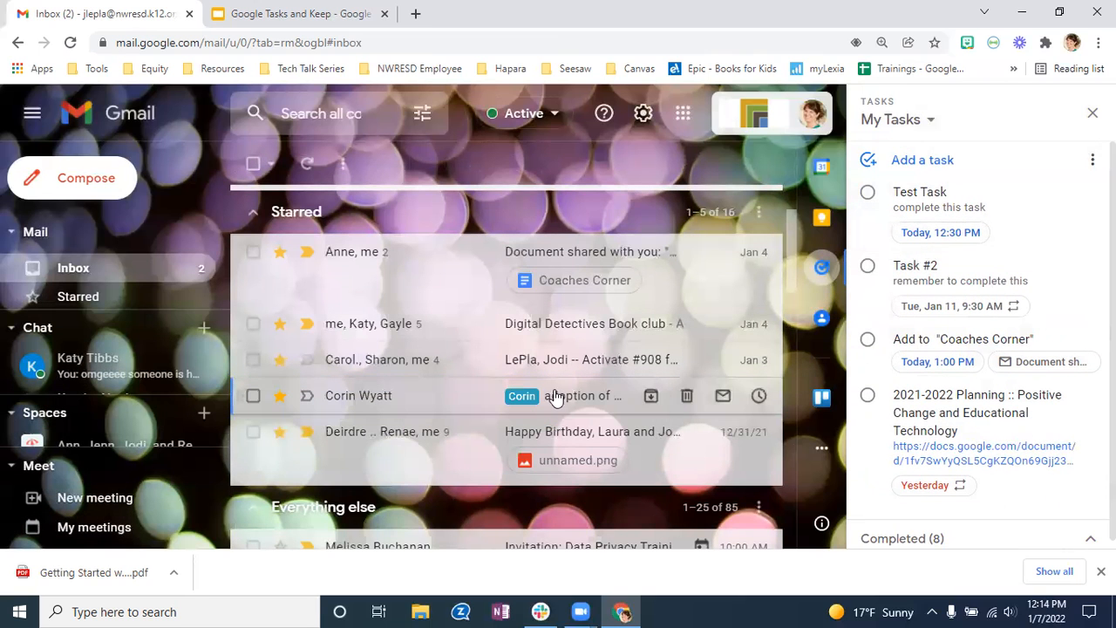
pyautogui.moveTo(611, 395); pyautogui.dragTo(1012, 223)
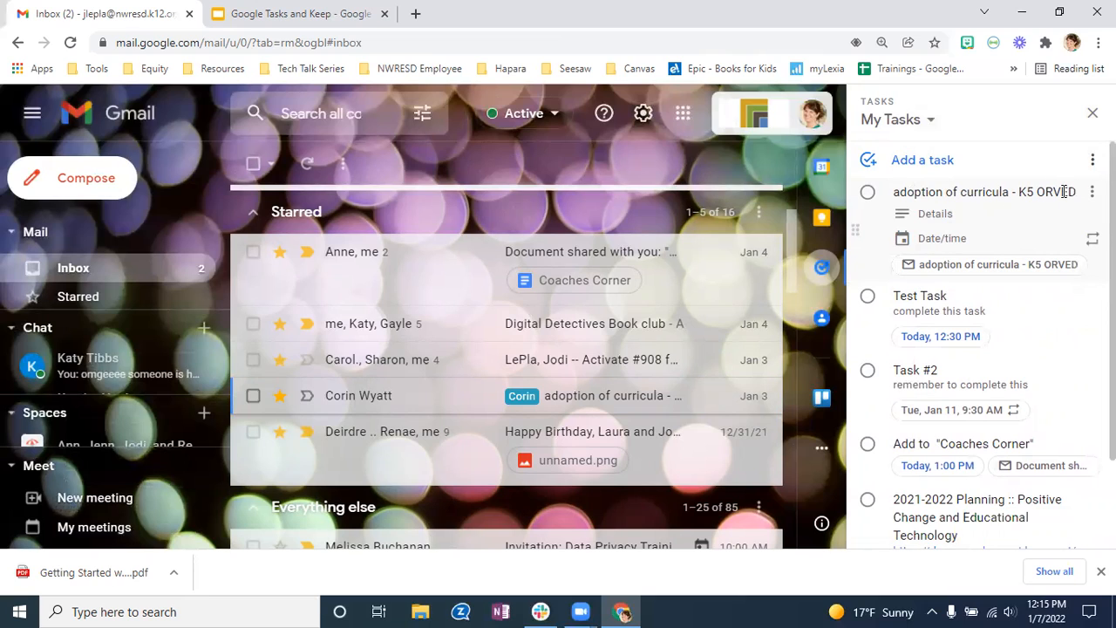
# - Open the email linked to the "adoption of curricula - K5 ORVED" task, return to the inbox, and open it again from the task
pyautogui.click(932, 265)
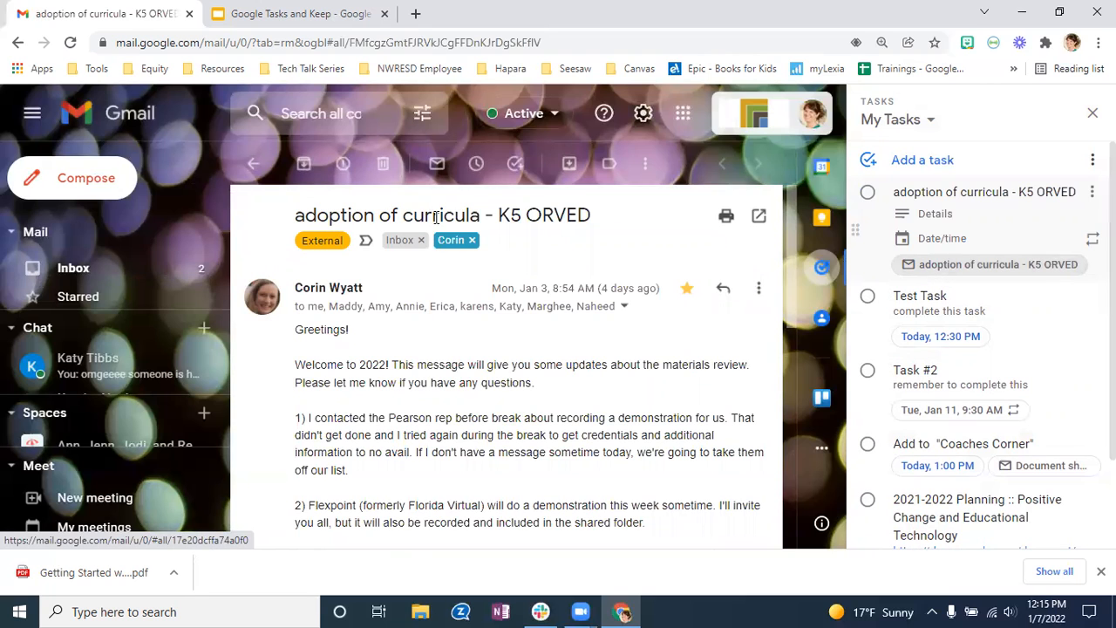
pyautogui.click(69, 278)
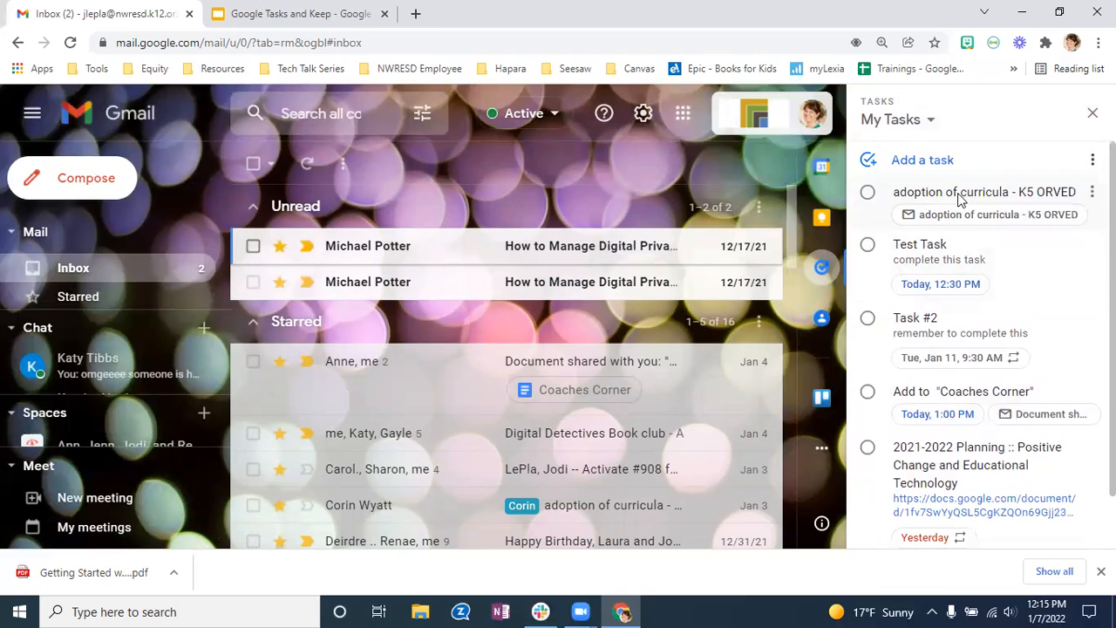
pyautogui.click(969, 218)
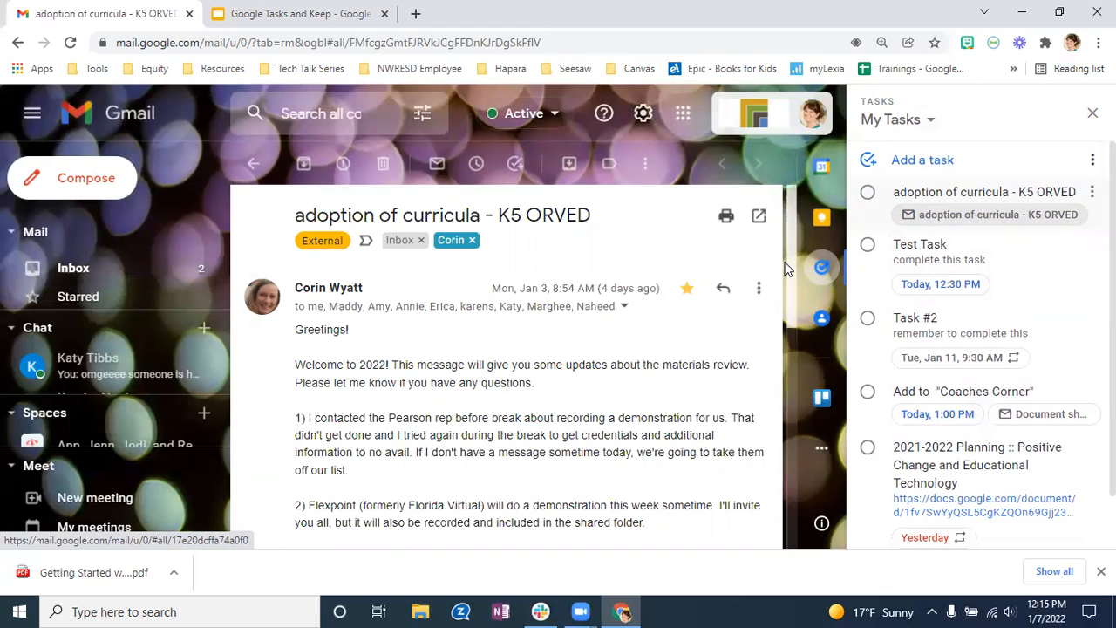
# - Mark the "adoption of curricula - K5 ORVED" task as completed and expand the list of completed tasks
pyautogui.click(871, 196)
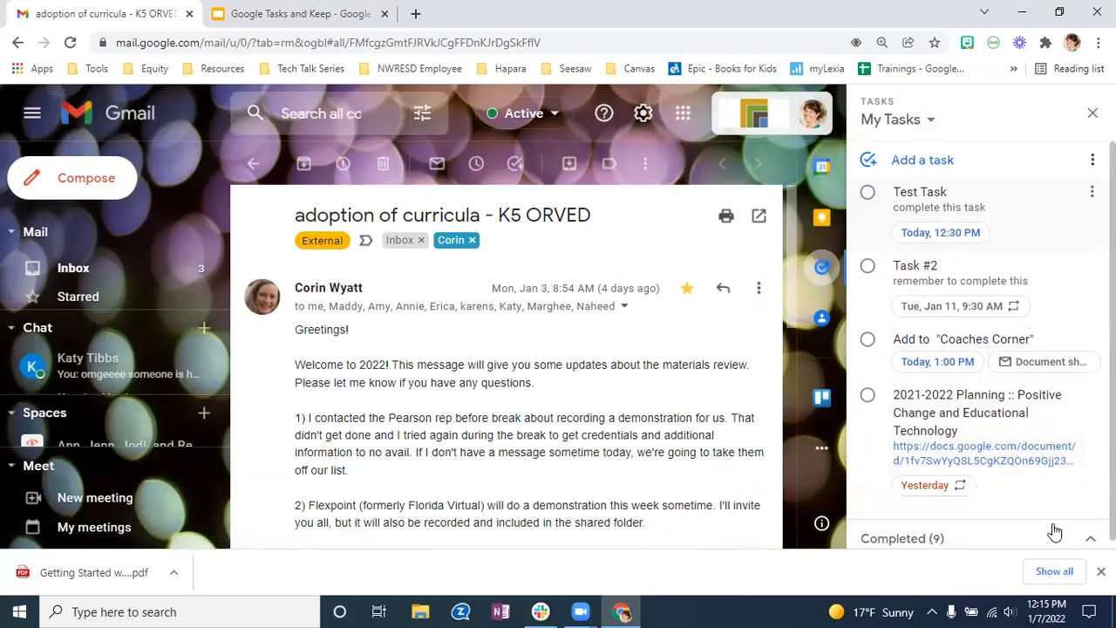
pyautogui.moveTo(1113, 436); pyautogui.dragTo(1113, 454)
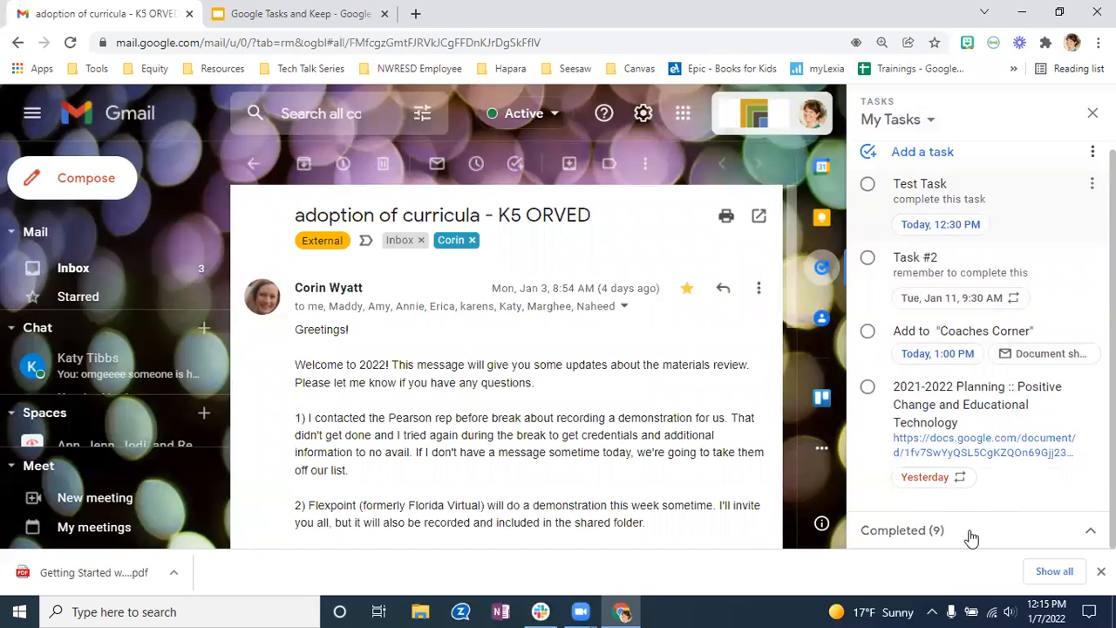
pyautogui.click(1090, 533)
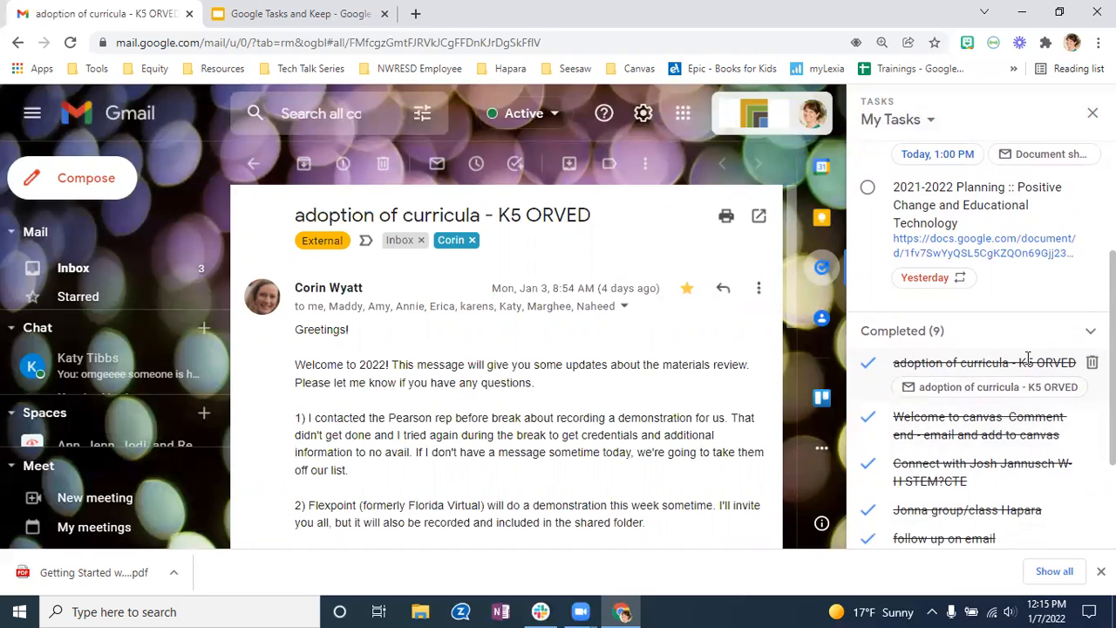
# - Delete the completed "adoption of curricula - K5 ORVED" and "Welcome to canvas" tasks
pyautogui.scroll(-2, 981, 344)
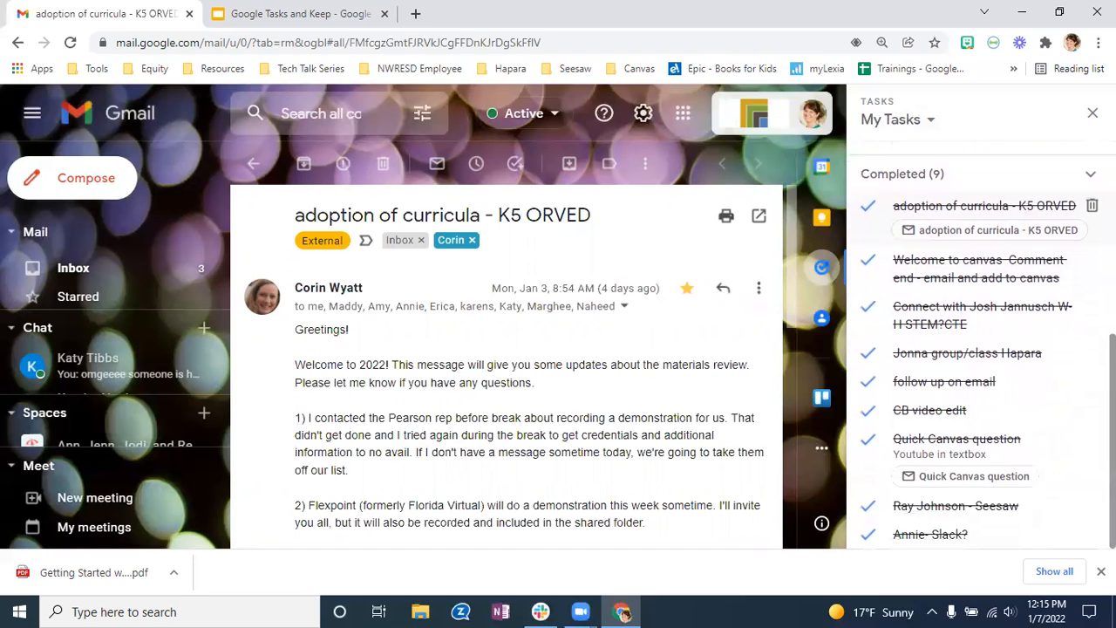
pyautogui.scroll(2, 1082, 506)
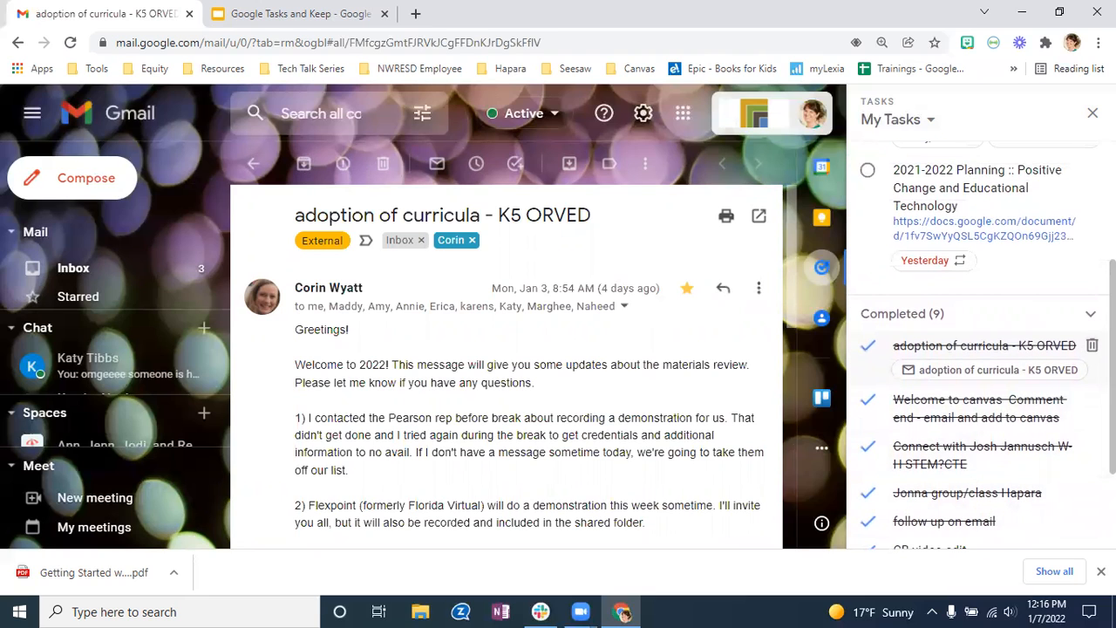
pyautogui.click(1092, 345)
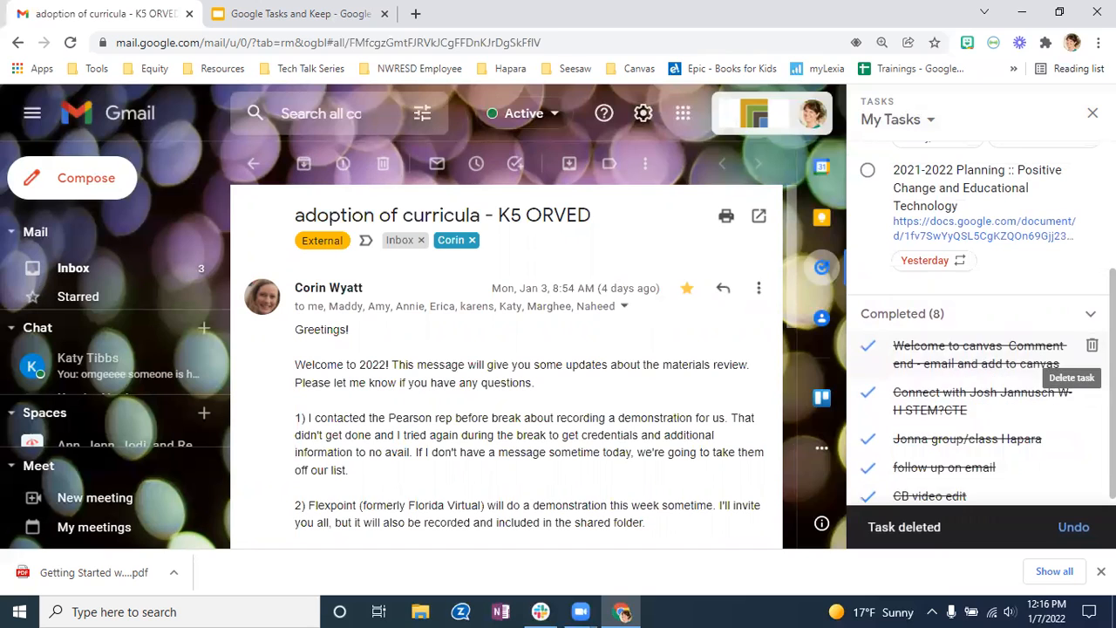
pyautogui.click(1092, 345)
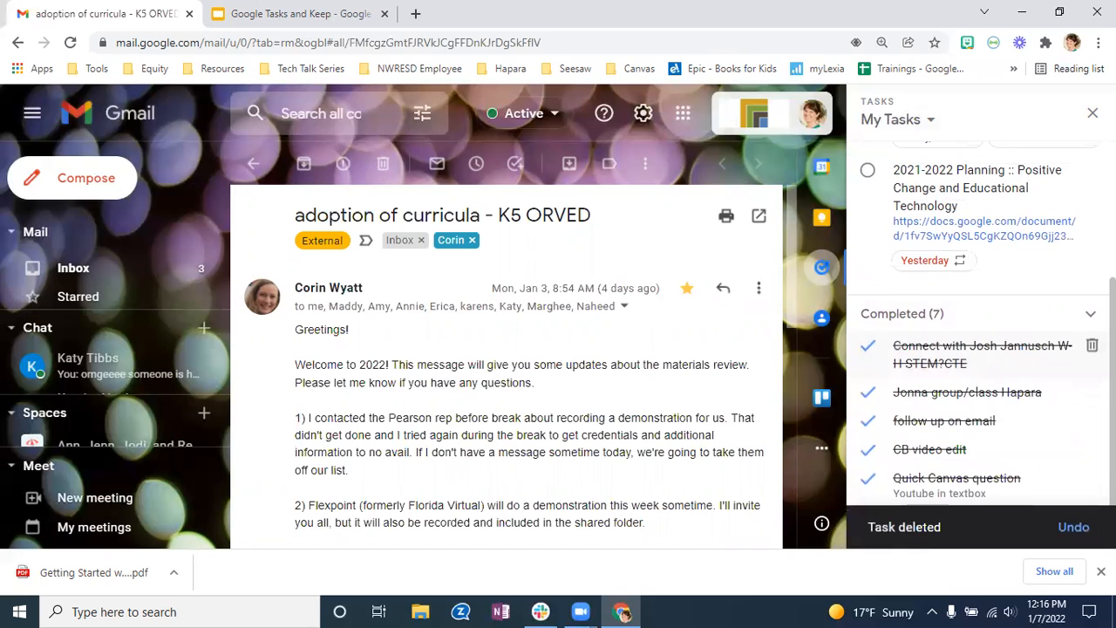
# - Mark Test Task as completed and restore it from the completed tasks to the active list
pyautogui.moveTo(1112, 349); pyautogui.dragTo(1113, 240)
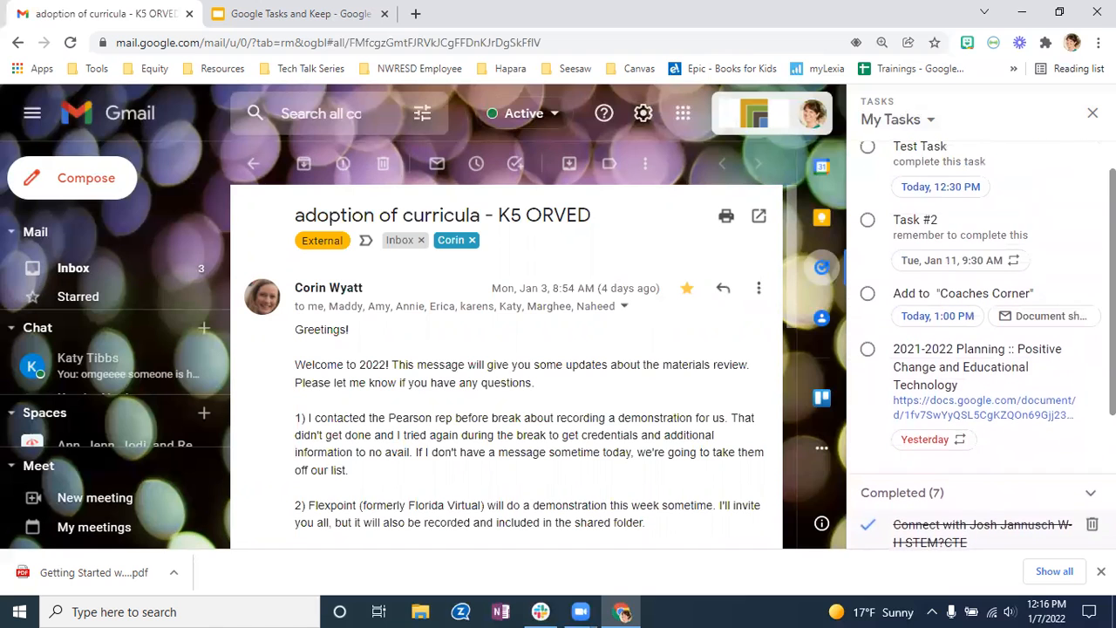
pyautogui.scroll(2, 880, 207)
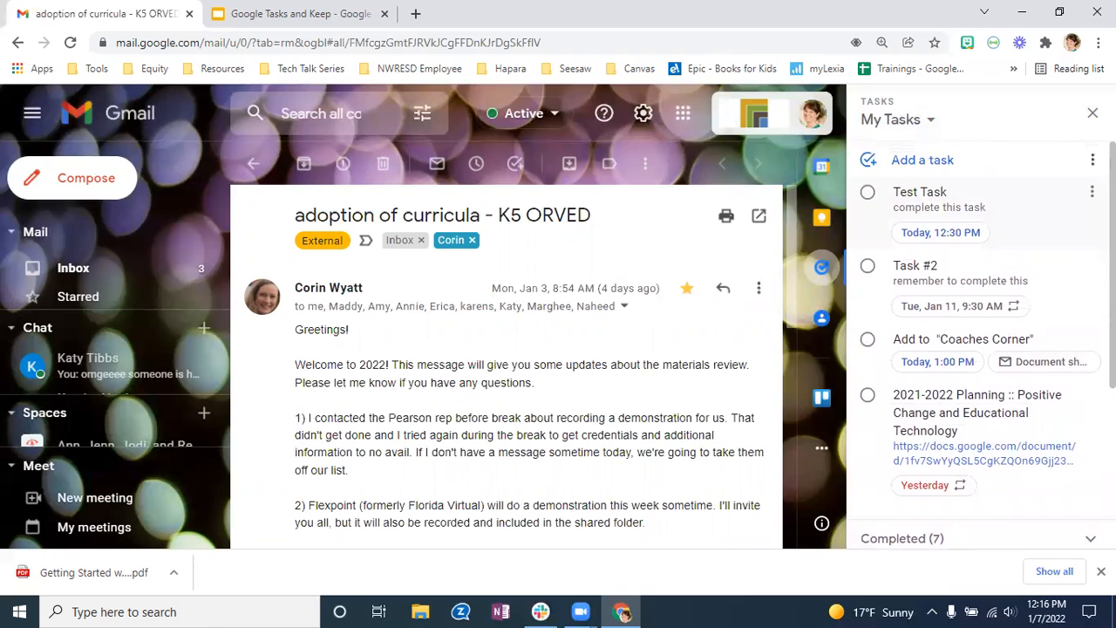
pyautogui.click(868, 195)
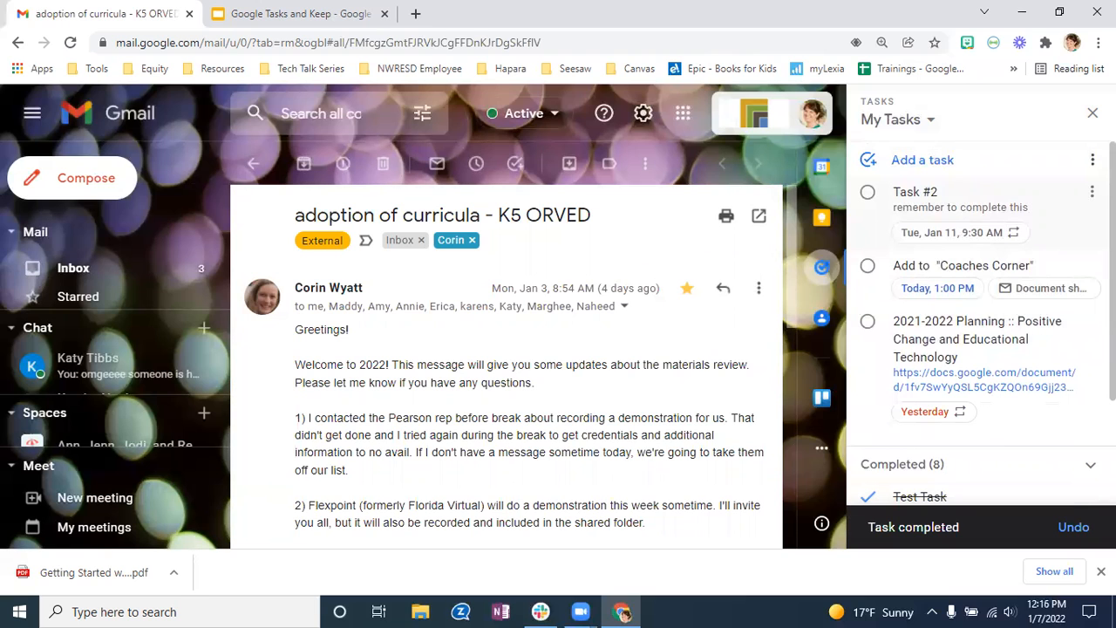
pyautogui.scroll(-2, 984, 349)
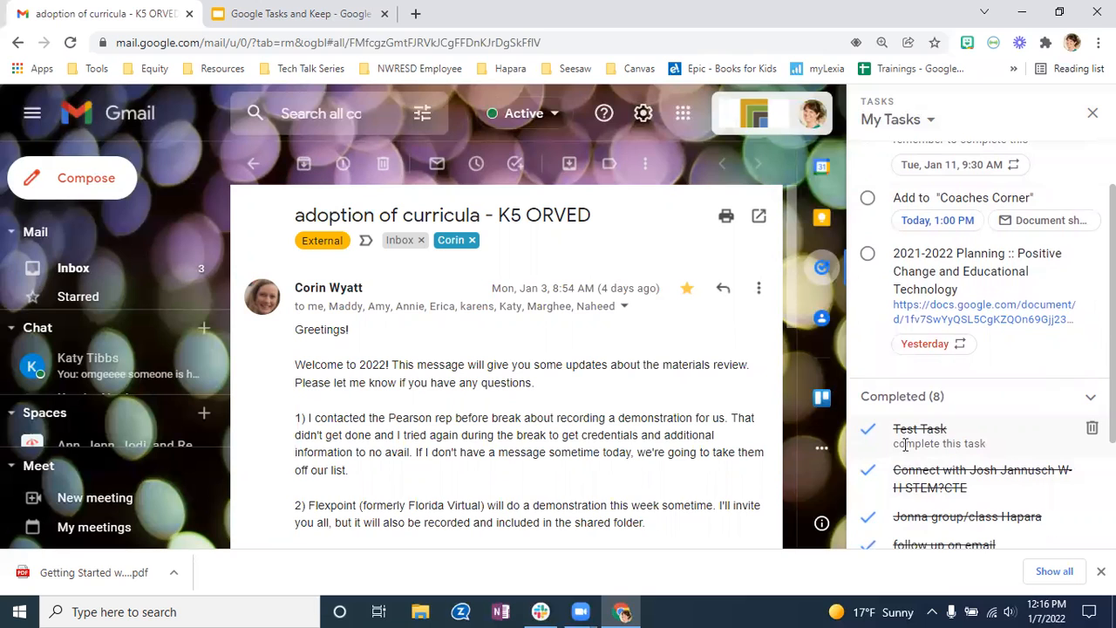
pyautogui.click(867, 433)
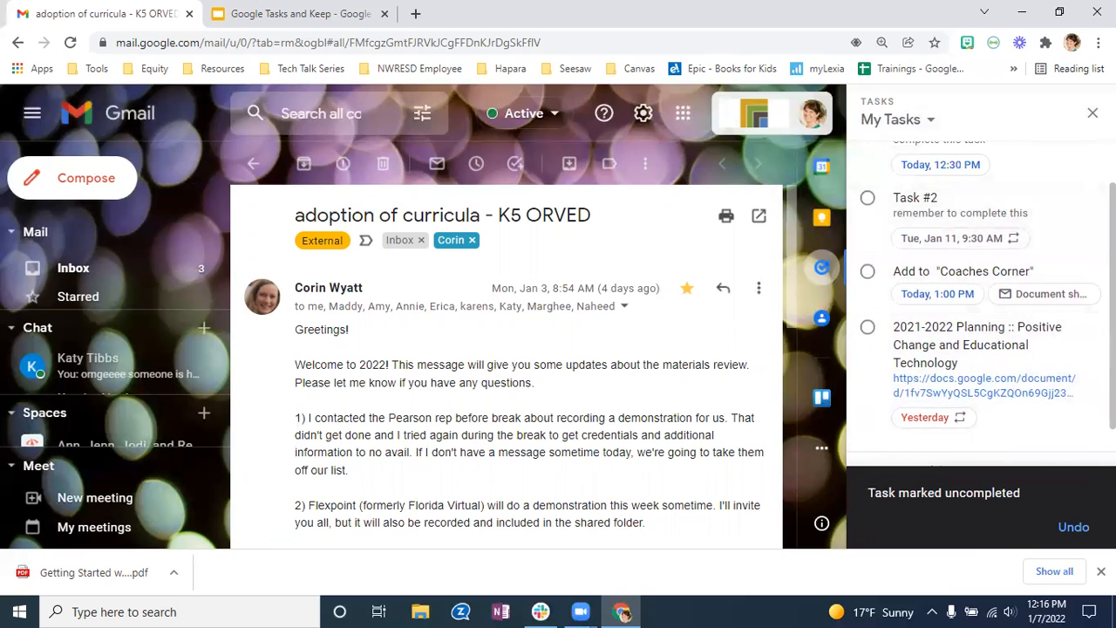
# - Complete Test Task once more and return it from the completed tasks to the active list
pyautogui.scroll(1, 984, 304)
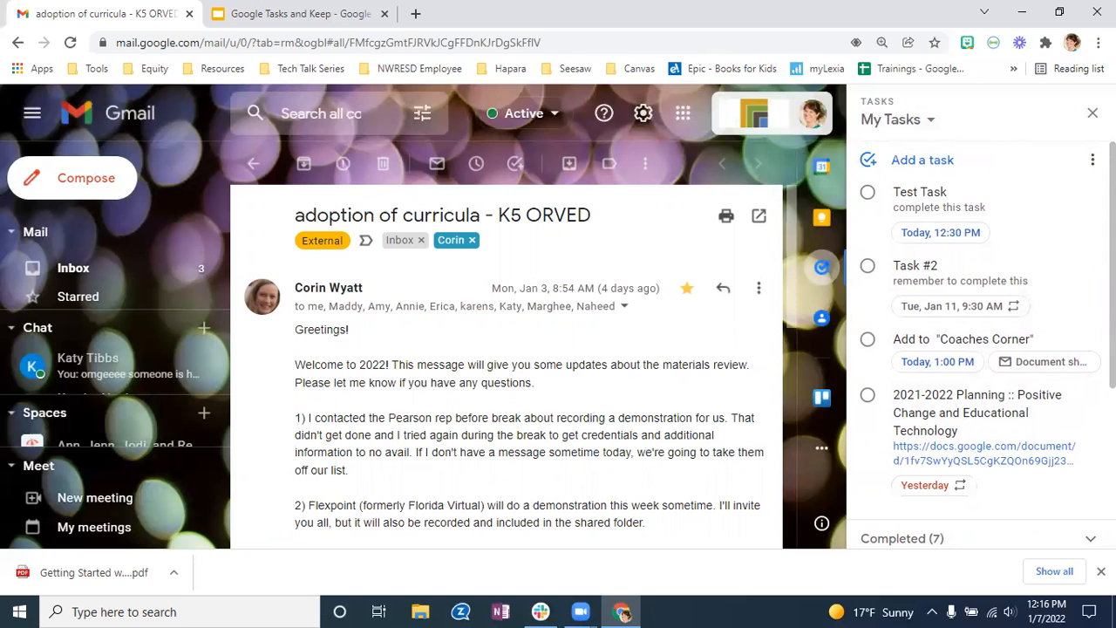
pyautogui.click(868, 193)
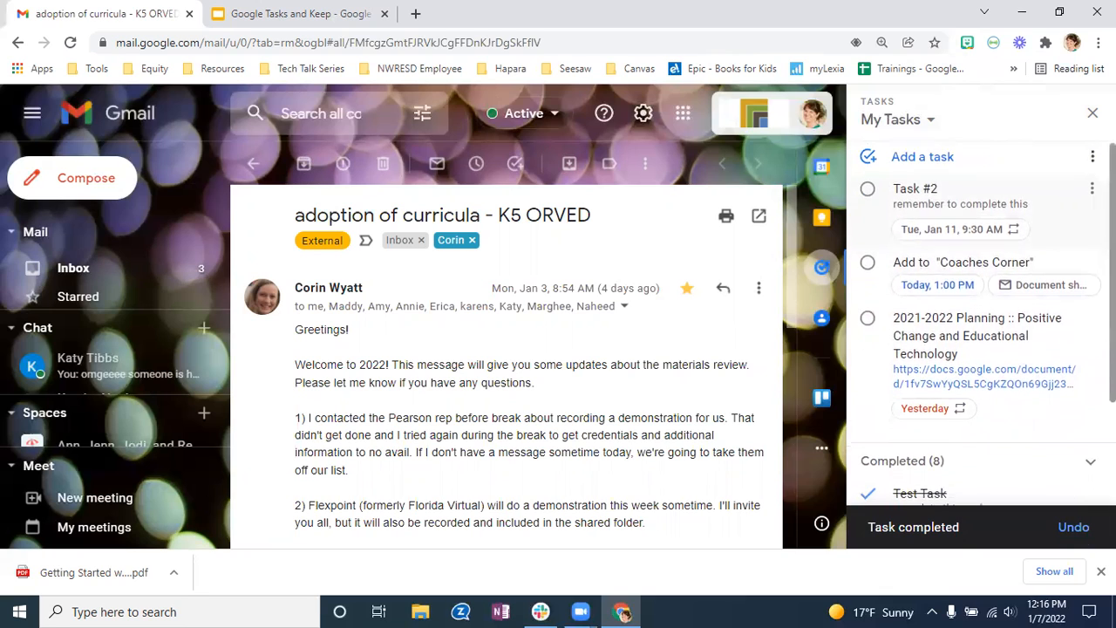
pyautogui.scroll(-2, 909, 404)
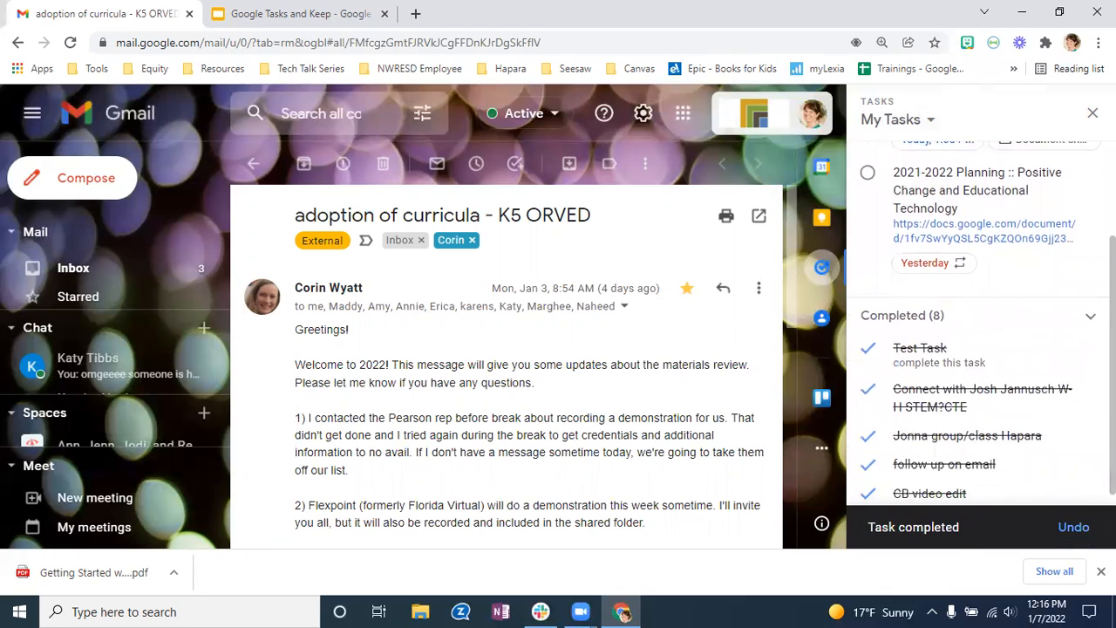
pyautogui.click(882, 353)
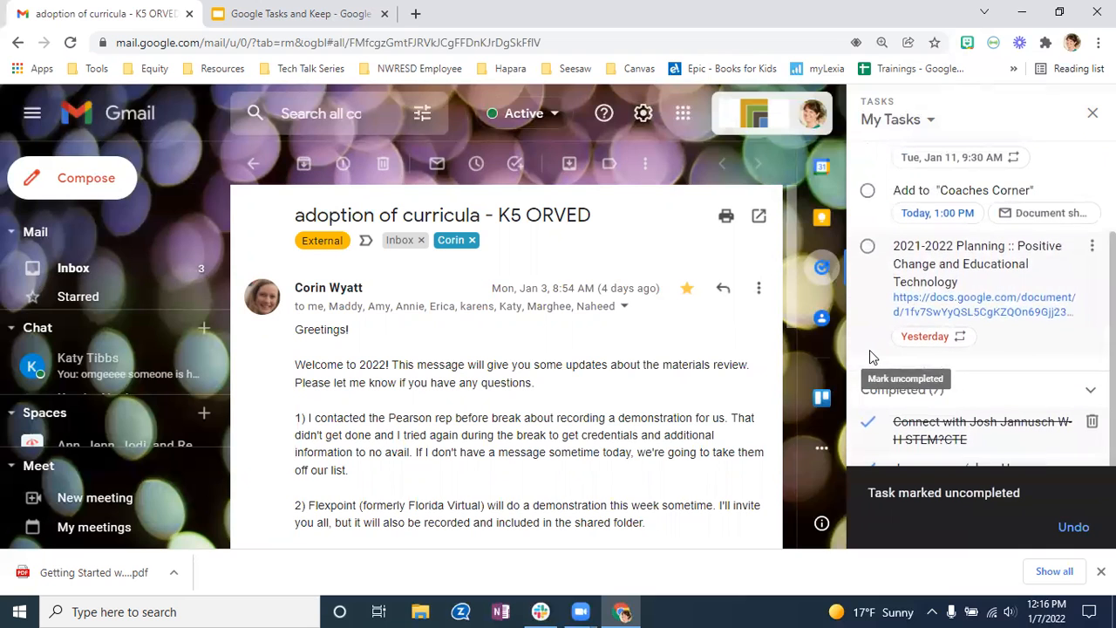
pyautogui.moveTo(1113, 375); pyautogui.dragTo(1113, 279)
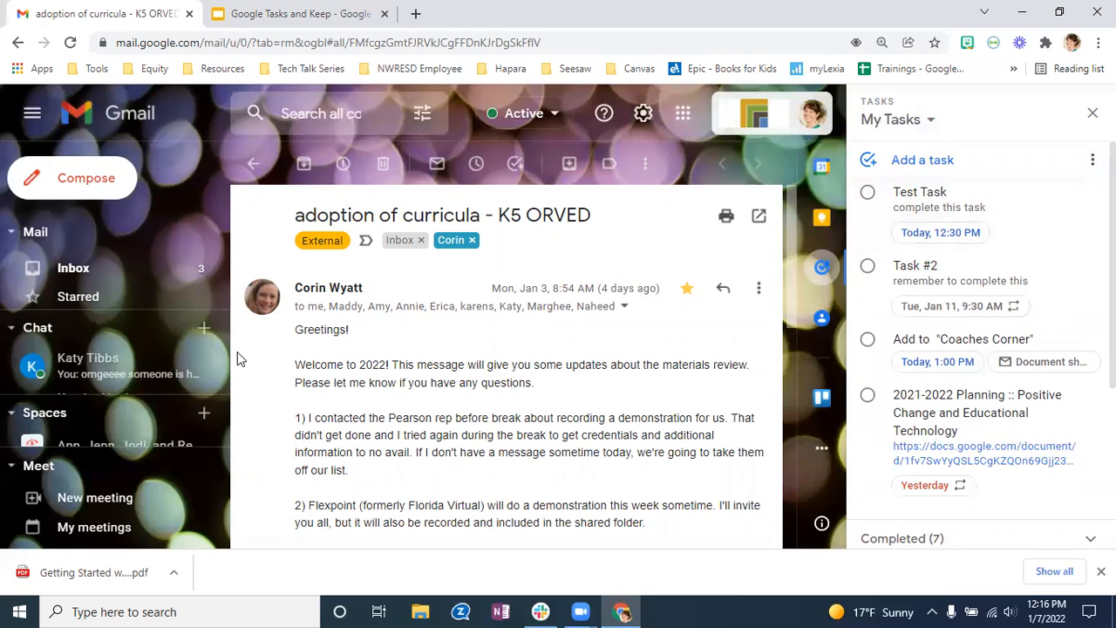
# - Return to the inbox, replace the tasks list with the calendar, and open the full Google Calendar in a new tab
pyautogui.click(73, 265)
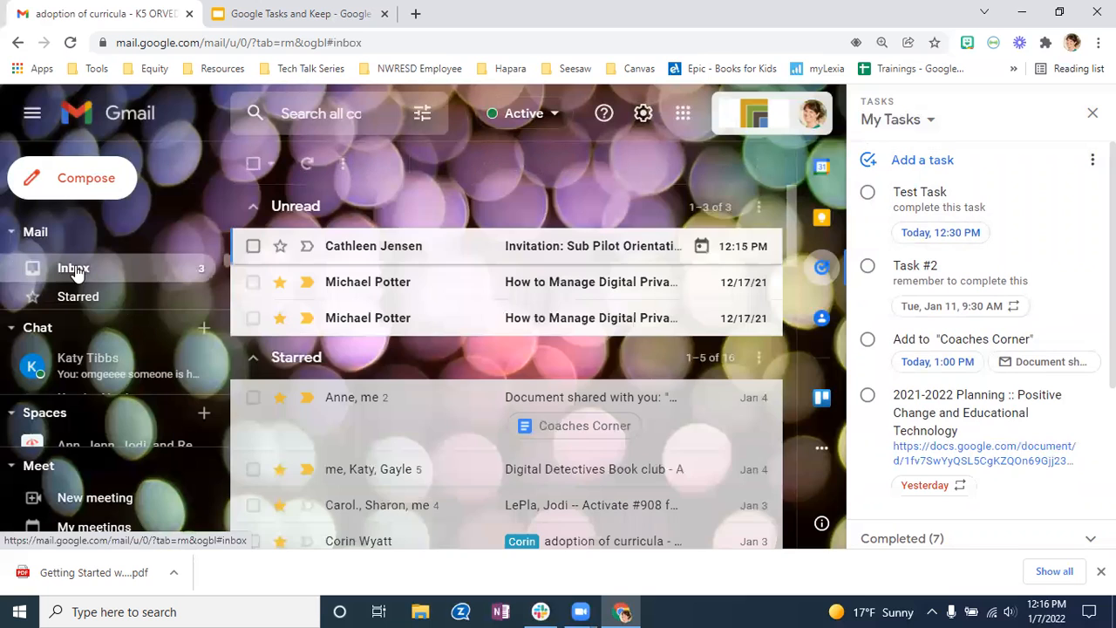
pyautogui.click(1093, 112)
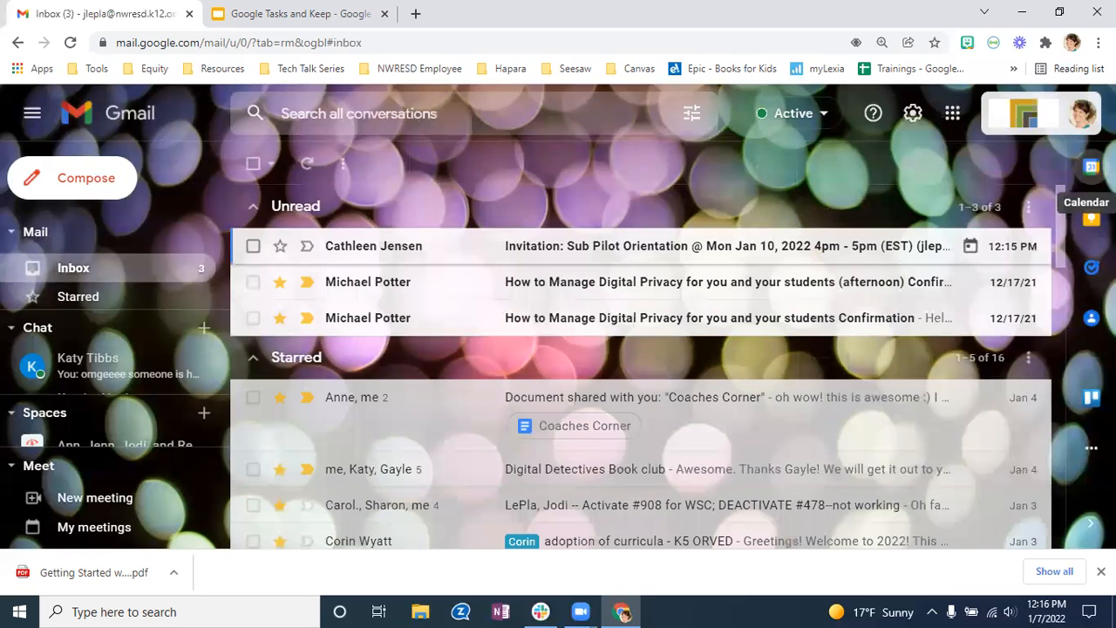
pyautogui.click(1091, 166)
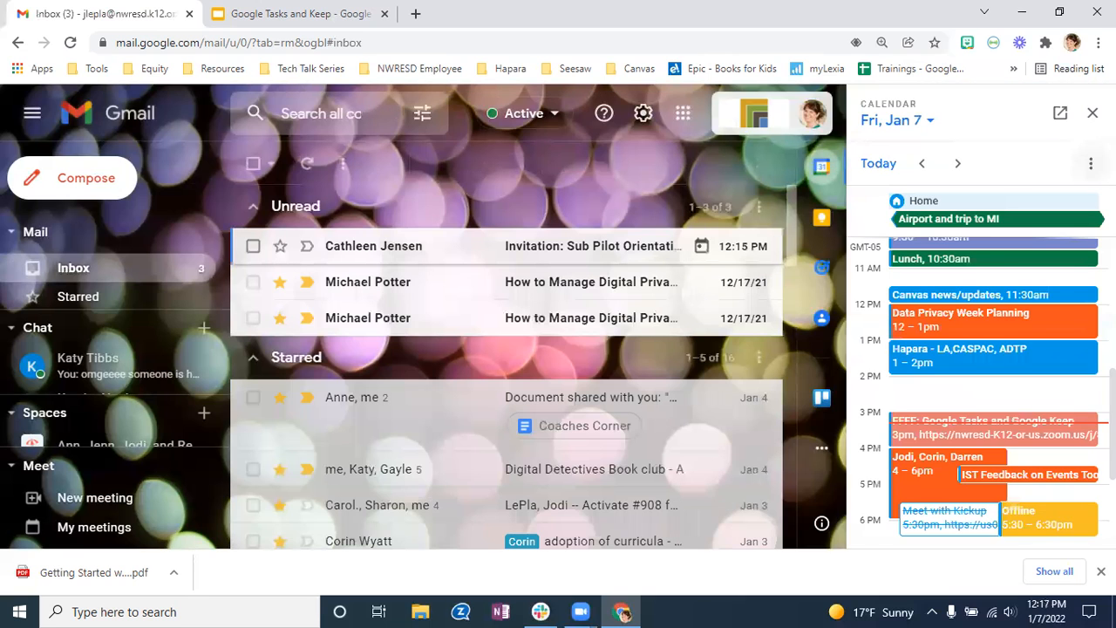
pyautogui.click(1061, 116)
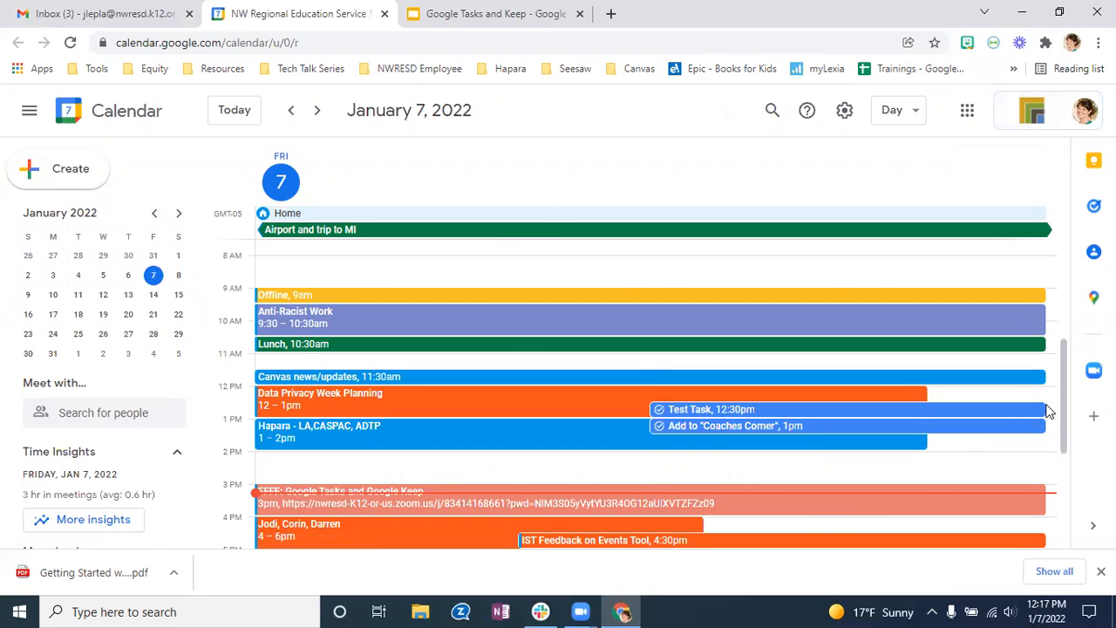
# - Hide the owner's personal calendar in the January 7 day view while leaving the Tasks calendar shown
pyautogui.moveTo(1066, 393); pyautogui.dragTo(1056, 297)
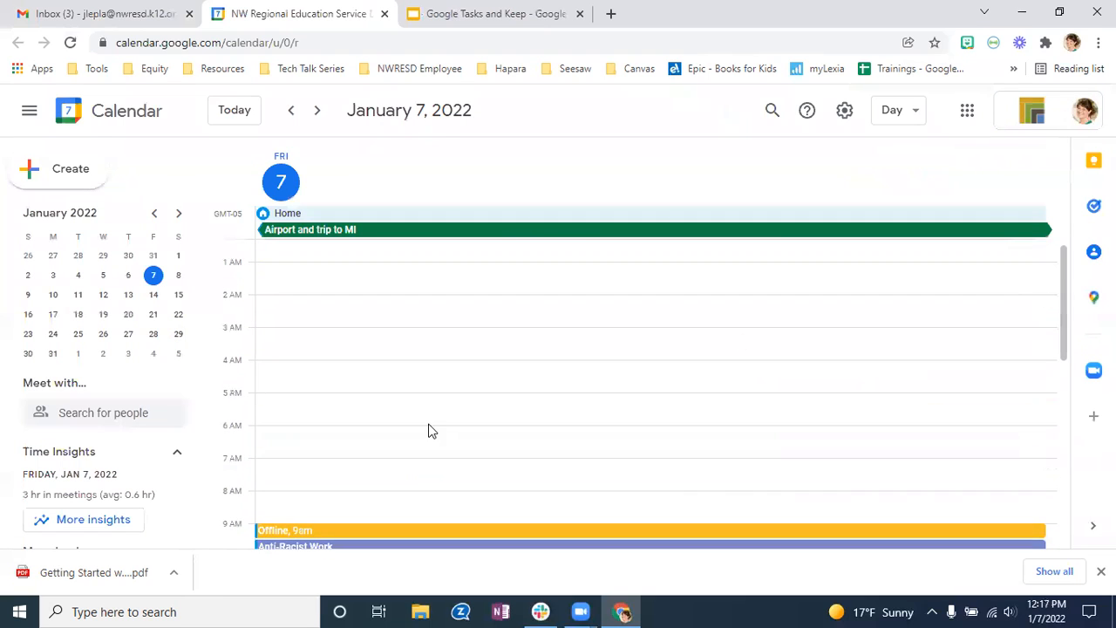
pyautogui.scroll(-3, 205, 393)
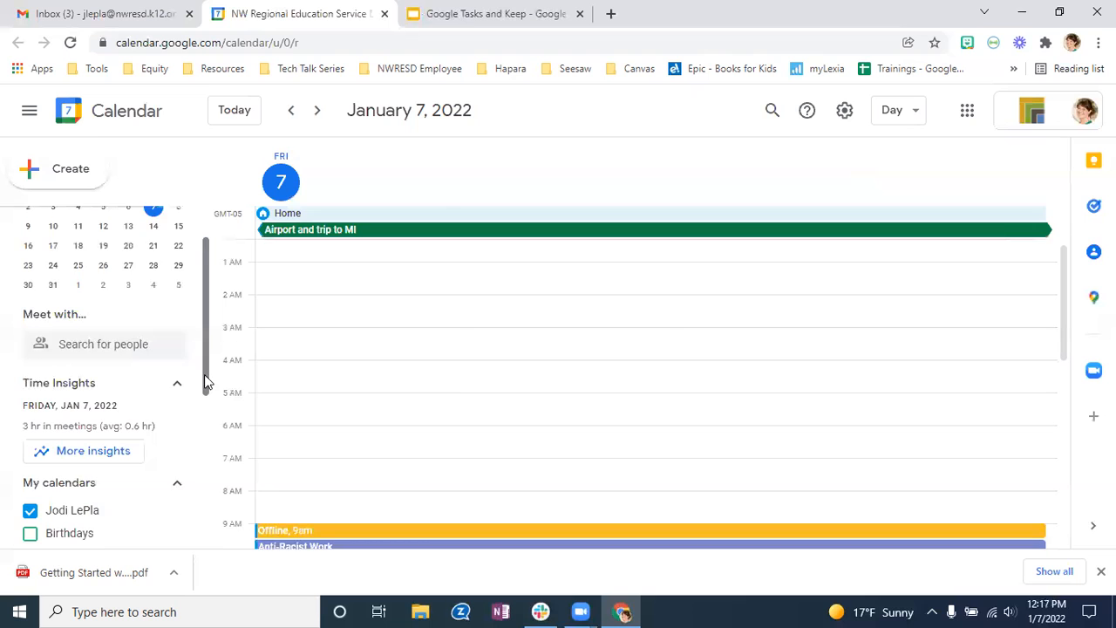
pyautogui.moveTo(206, 413); pyautogui.dragTo(211, 486)
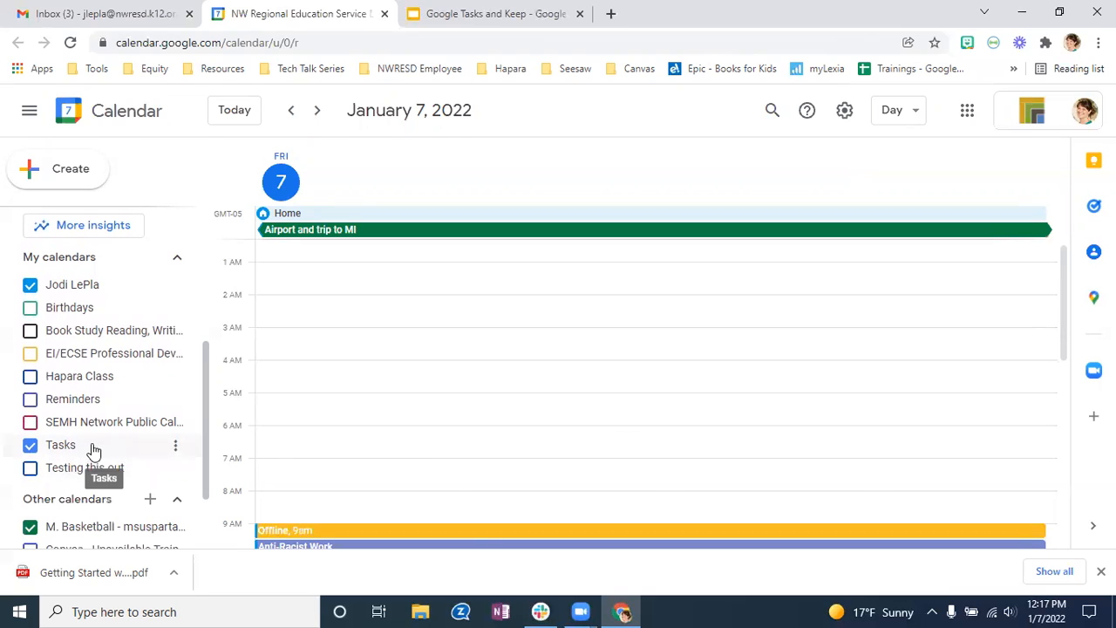
pyautogui.moveTo(1067, 316); pyautogui.dragTo(1066, 424)
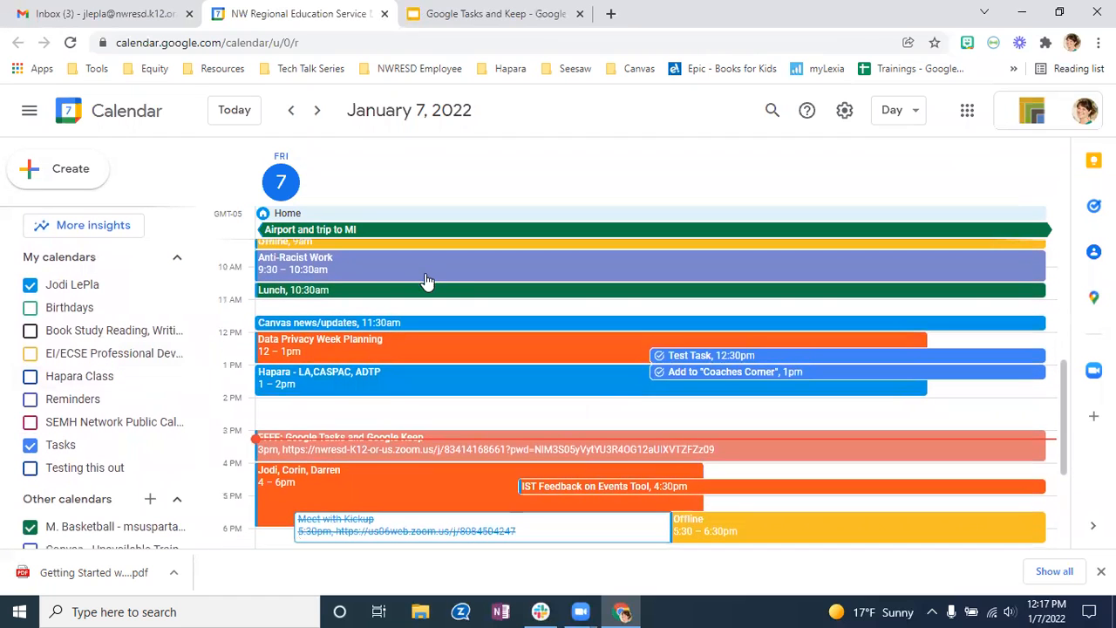
pyautogui.click(31, 291)
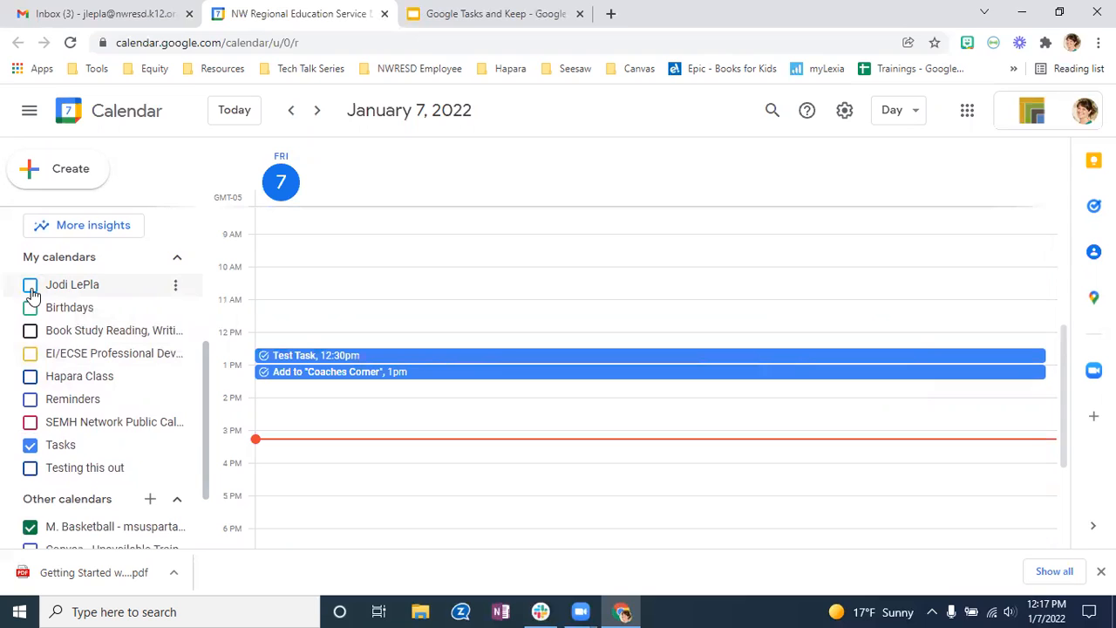
# - Rename Test Task in the calendar as "Test Task- update", move it to the SEMH - Canvas list, and save it
pyautogui.click(349, 358)
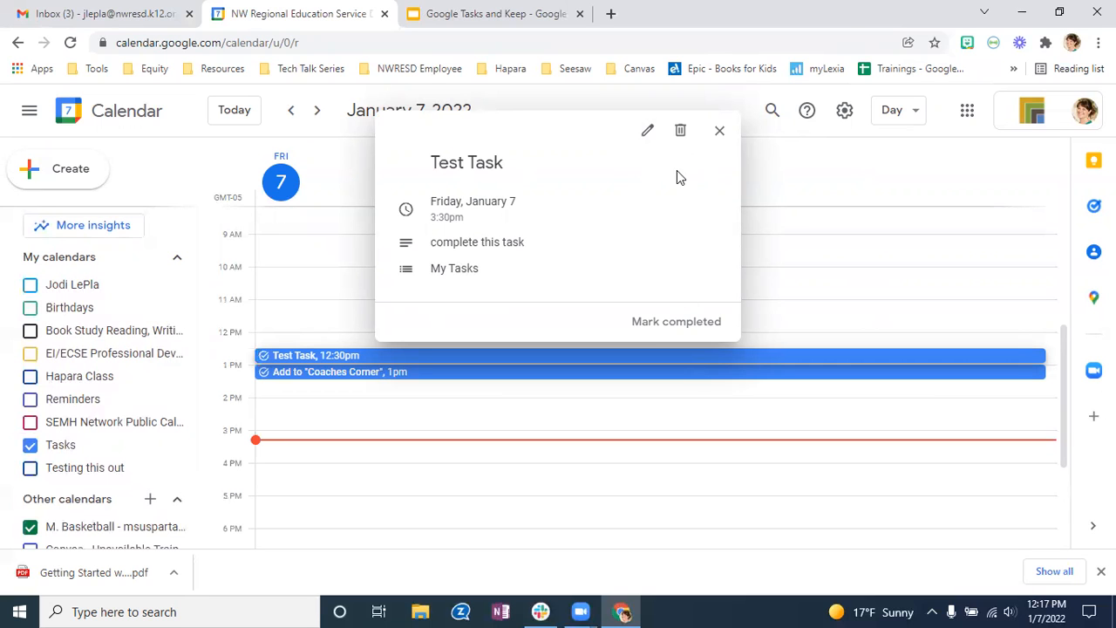
pyautogui.click(648, 132)
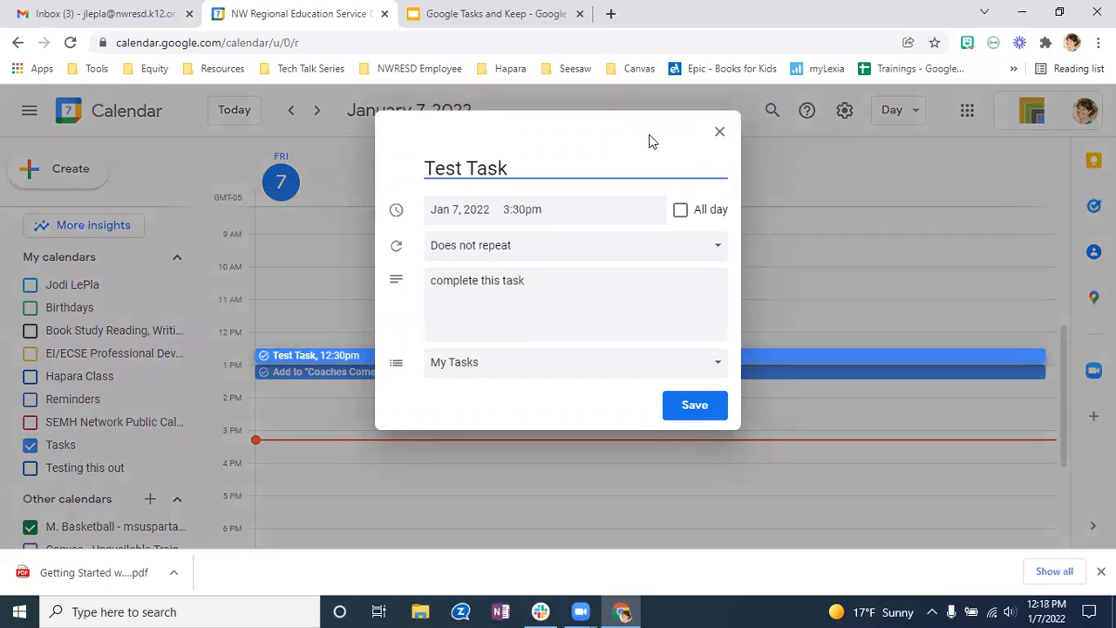
pyautogui.write('-update')
pyautogui.click(473, 381)
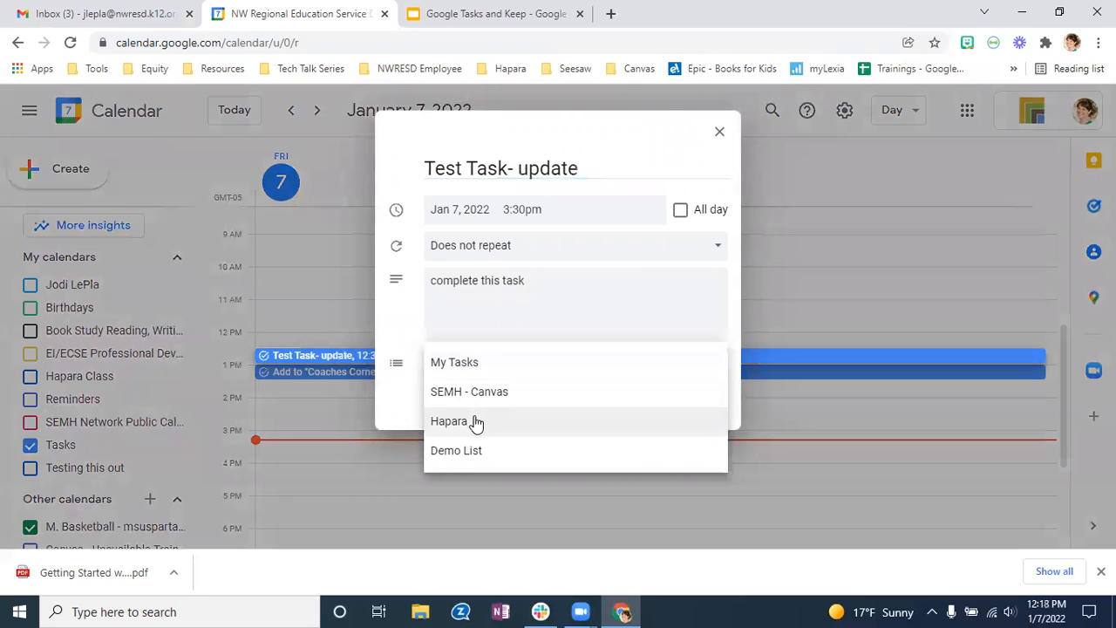
pyautogui.click(481, 393)
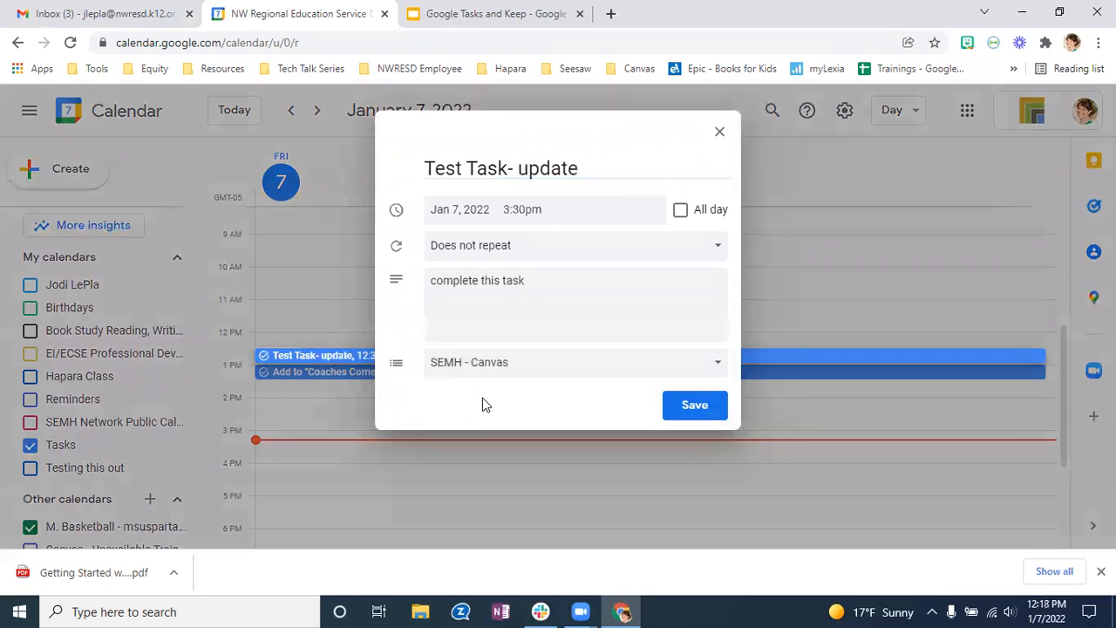
pyautogui.click(695, 405)
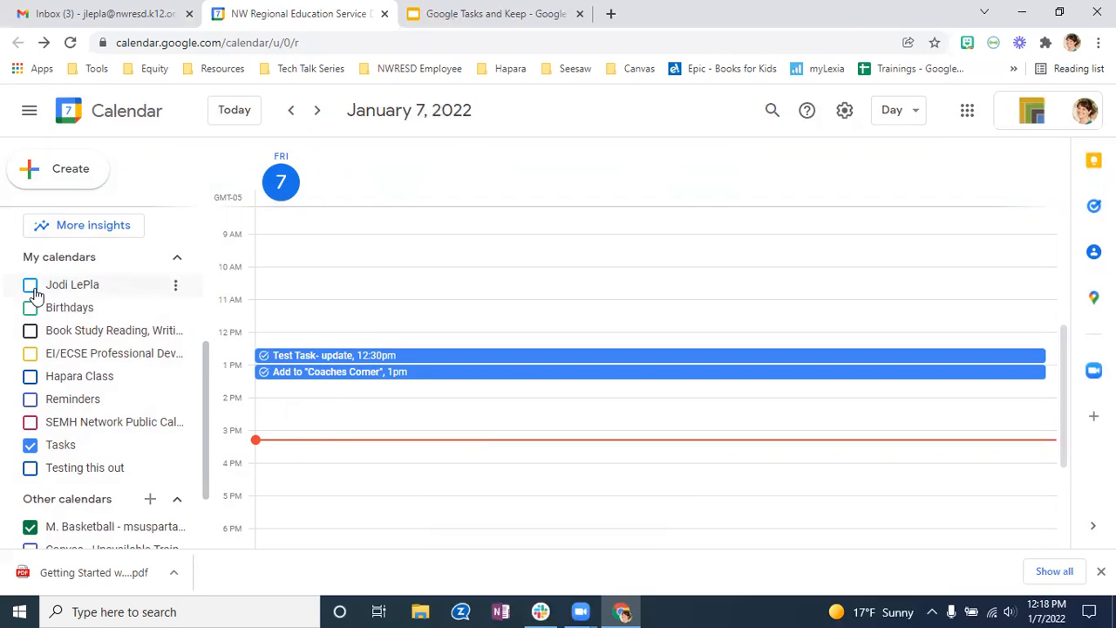
# - Create a task titled "Calendar task" for Jan 12, 2022 at 2:00pm in the My Tasks list
pyautogui.click(293, 406)
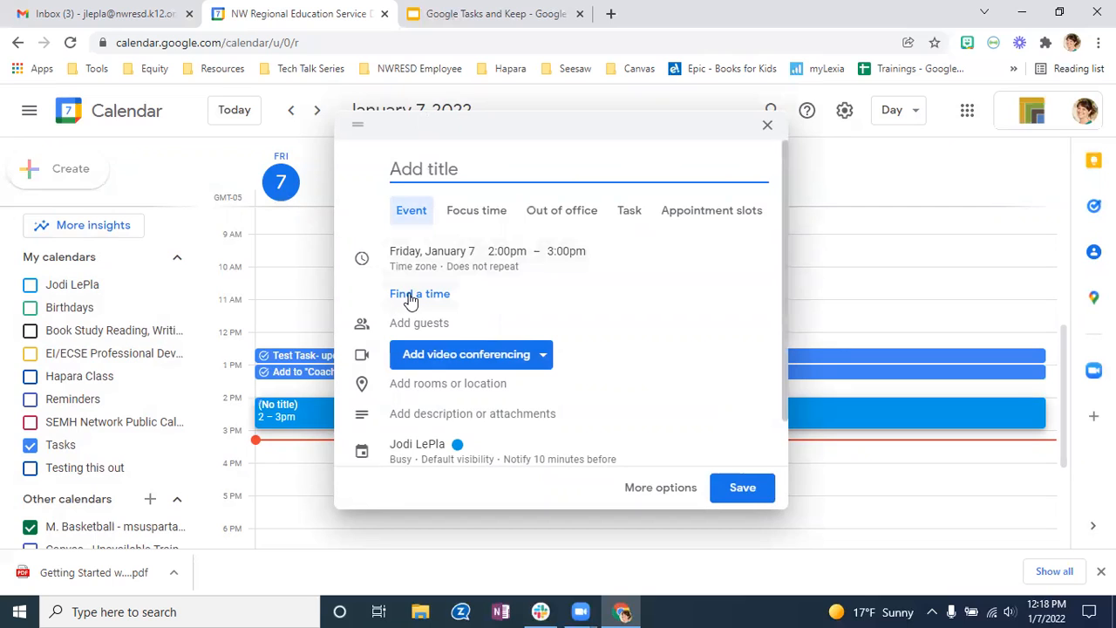
pyautogui.click(628, 218)
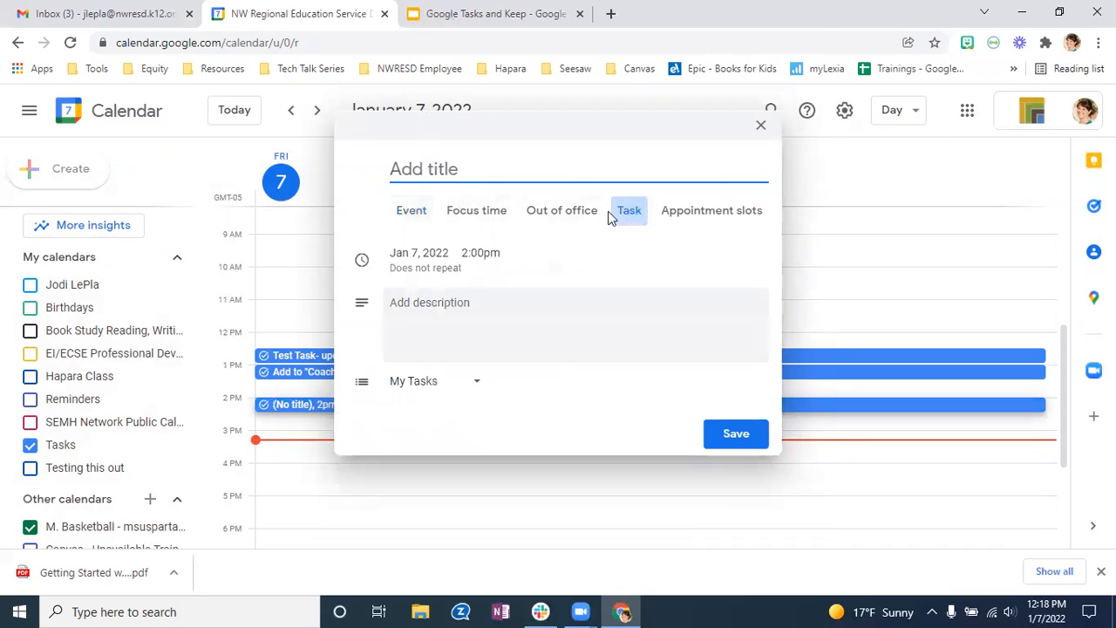
pyautogui.write('Calendar task')
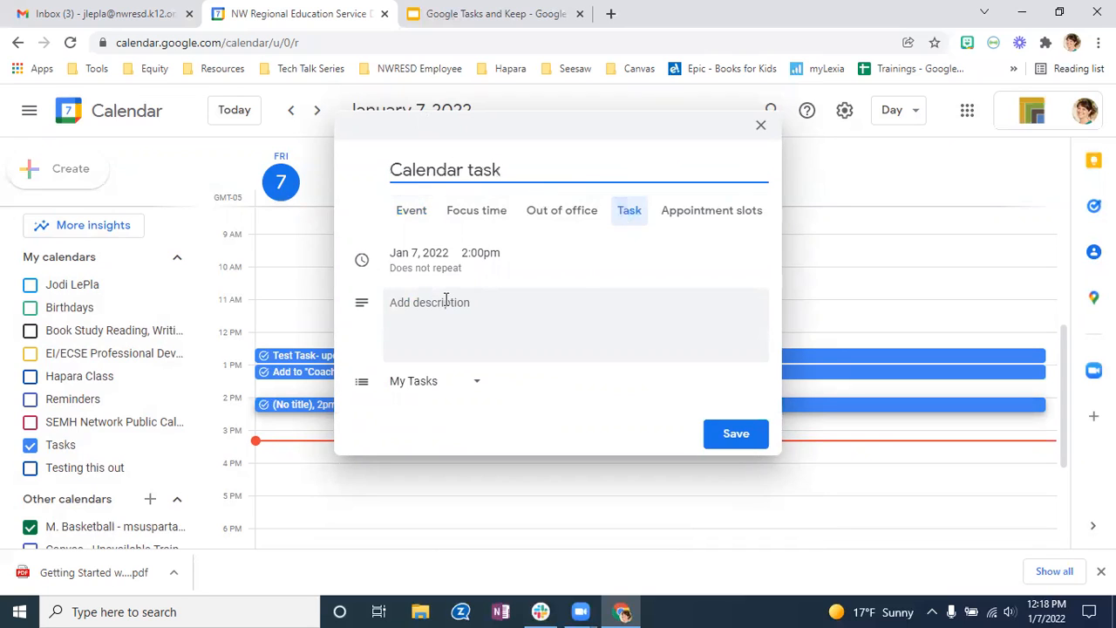
pyautogui.click(419, 253)
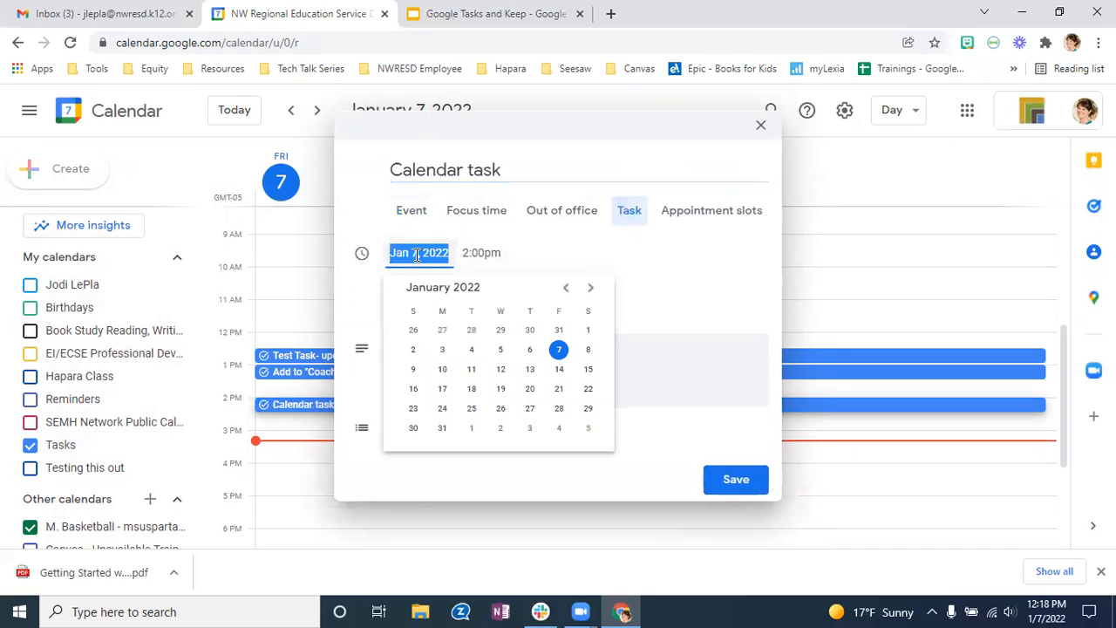
pyautogui.click(500, 369)
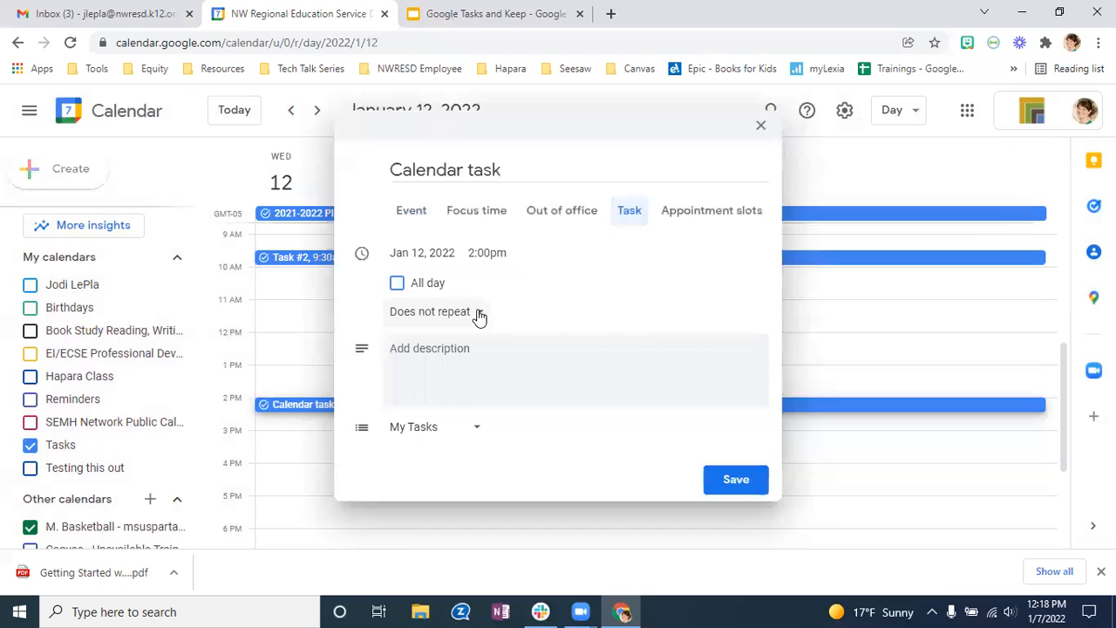
pyautogui.click(475, 433)
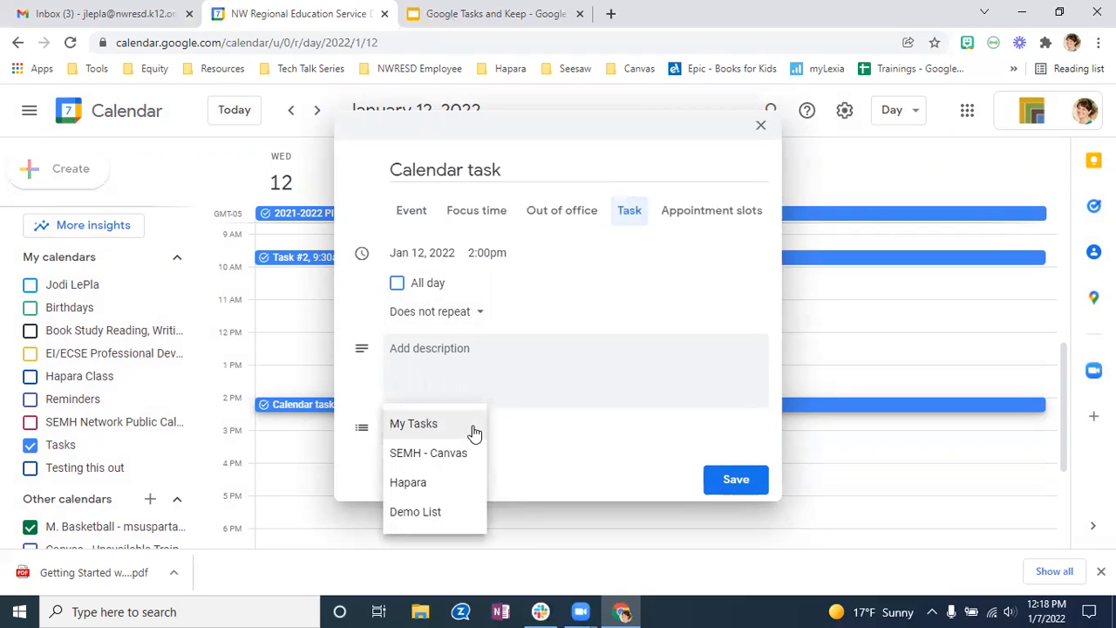
pyautogui.click(739, 481)
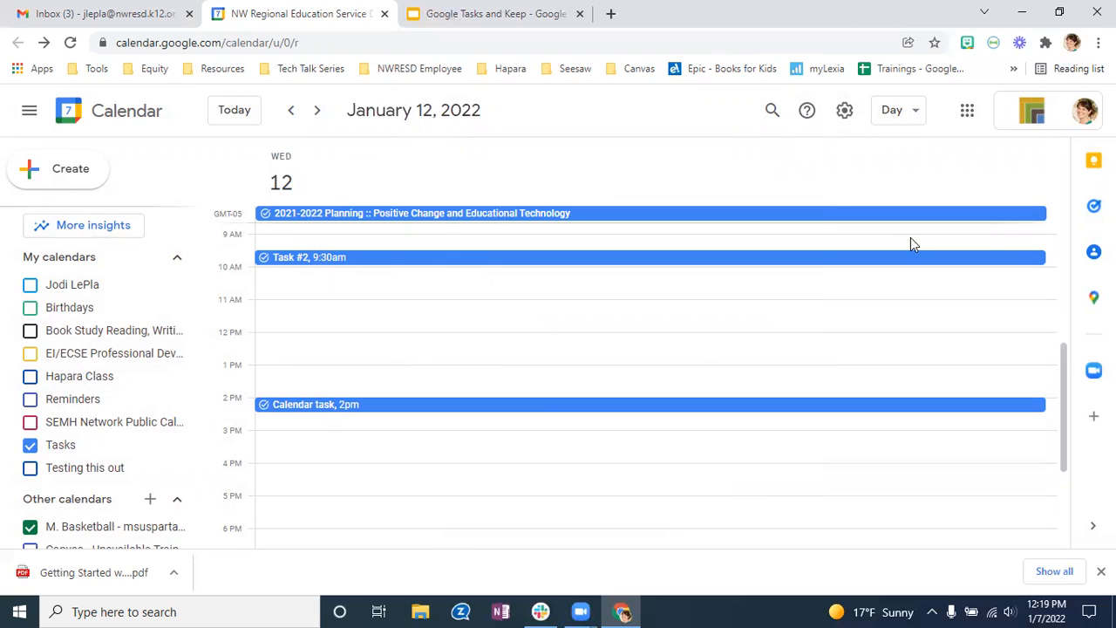
# - Check the My Tasks and Hapara task lists beside the calendar, and close the tasks view
pyautogui.click(1094, 206)
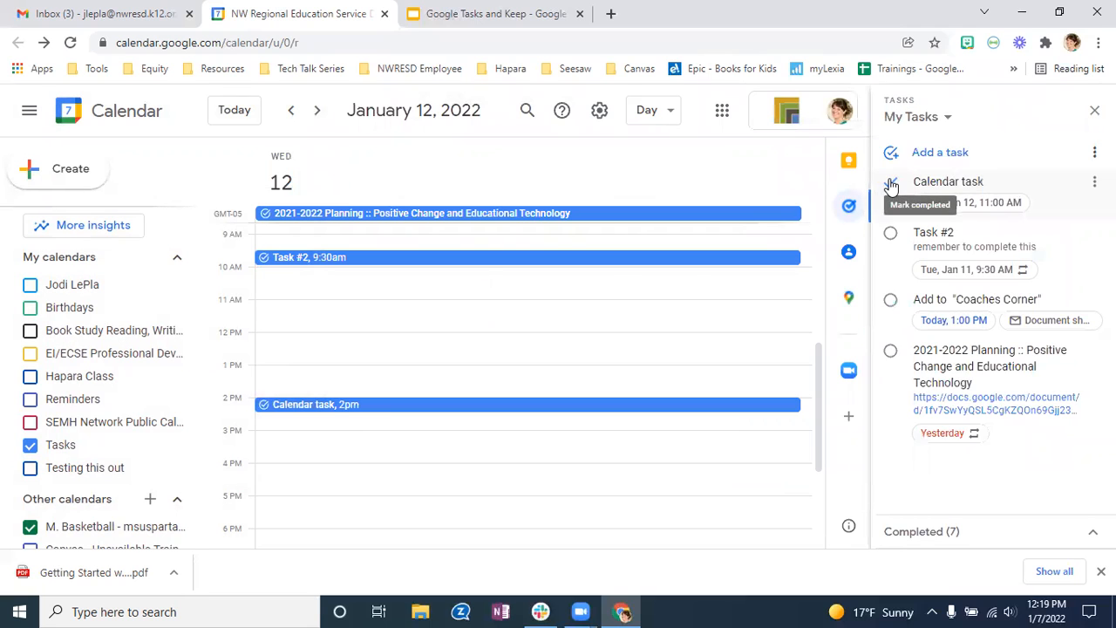
pyautogui.click(944, 118)
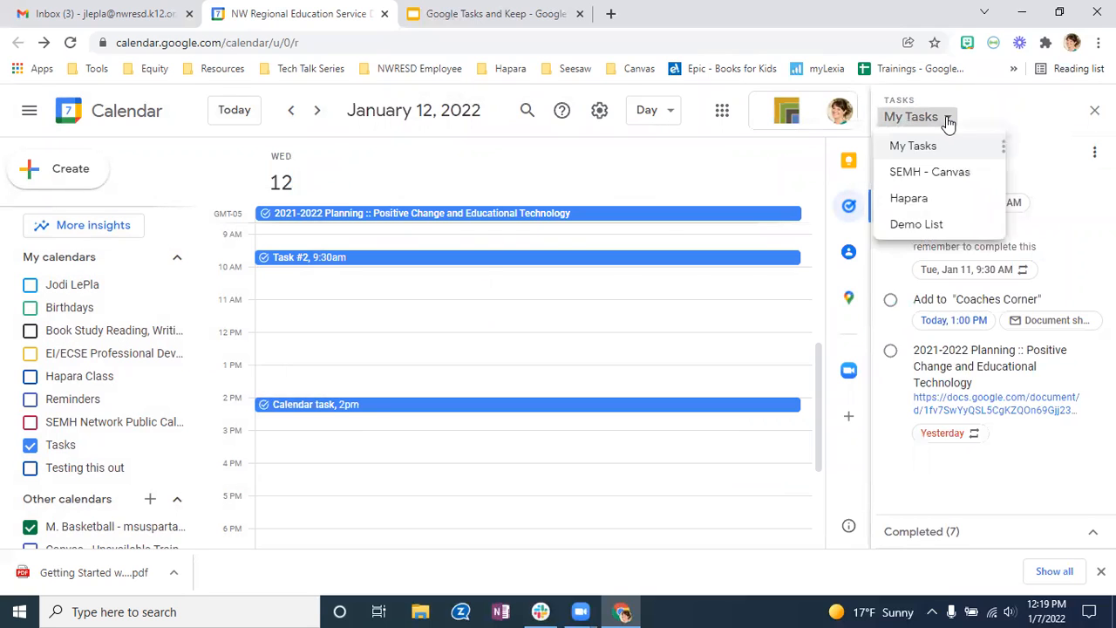
pyautogui.click(912, 207)
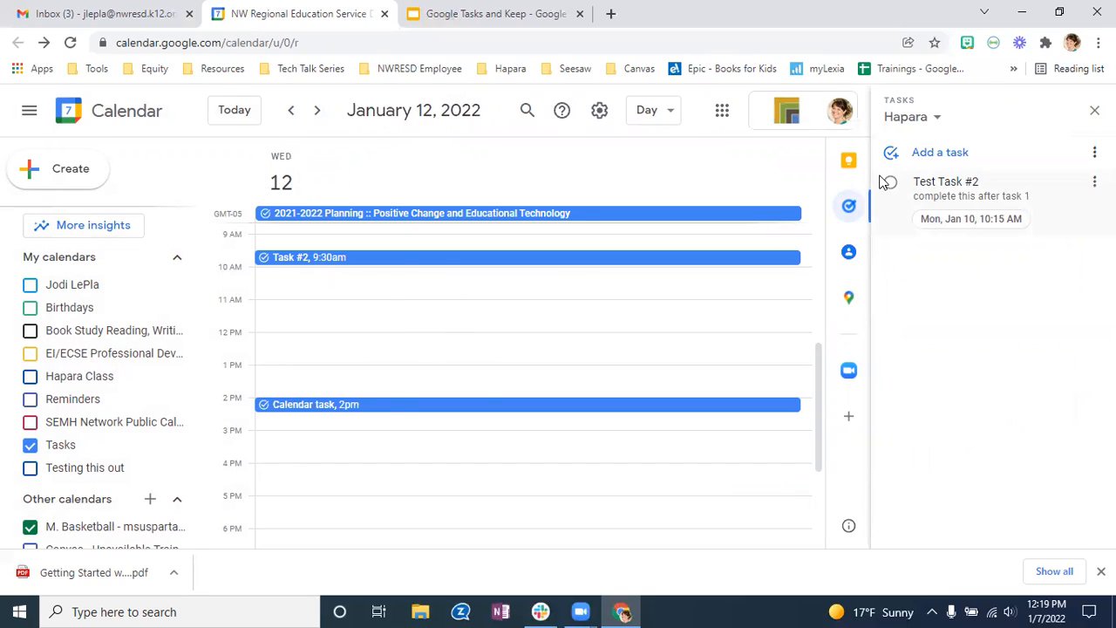
pyautogui.click(1095, 110)
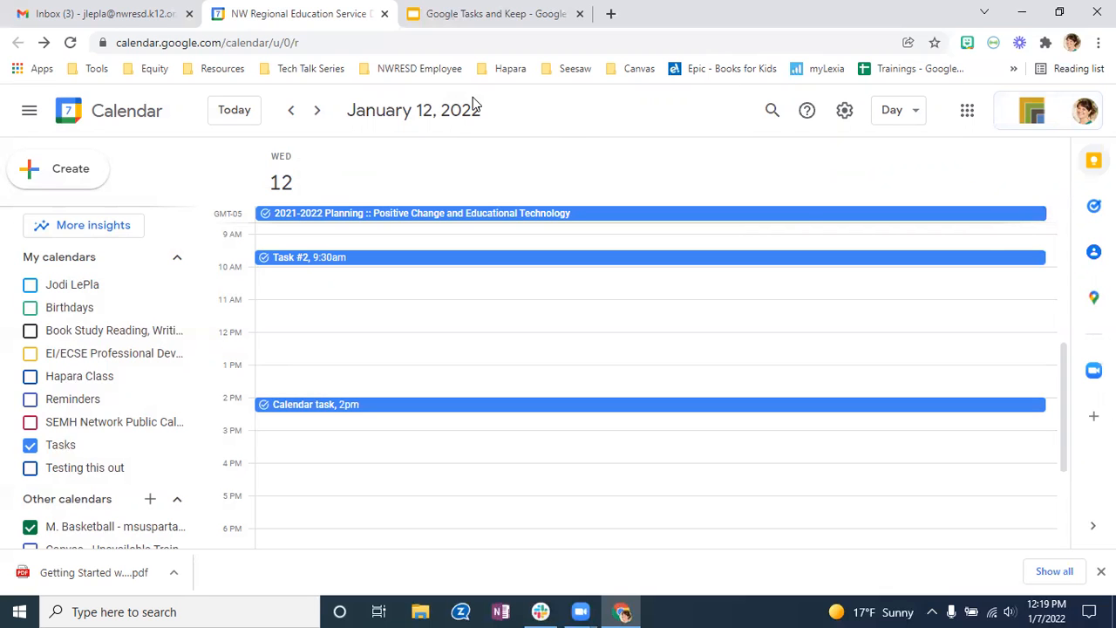
# - Switch back to Gmail and show the My Tasks list in place of the calendar beside the inbox
pyautogui.click(107, 16)
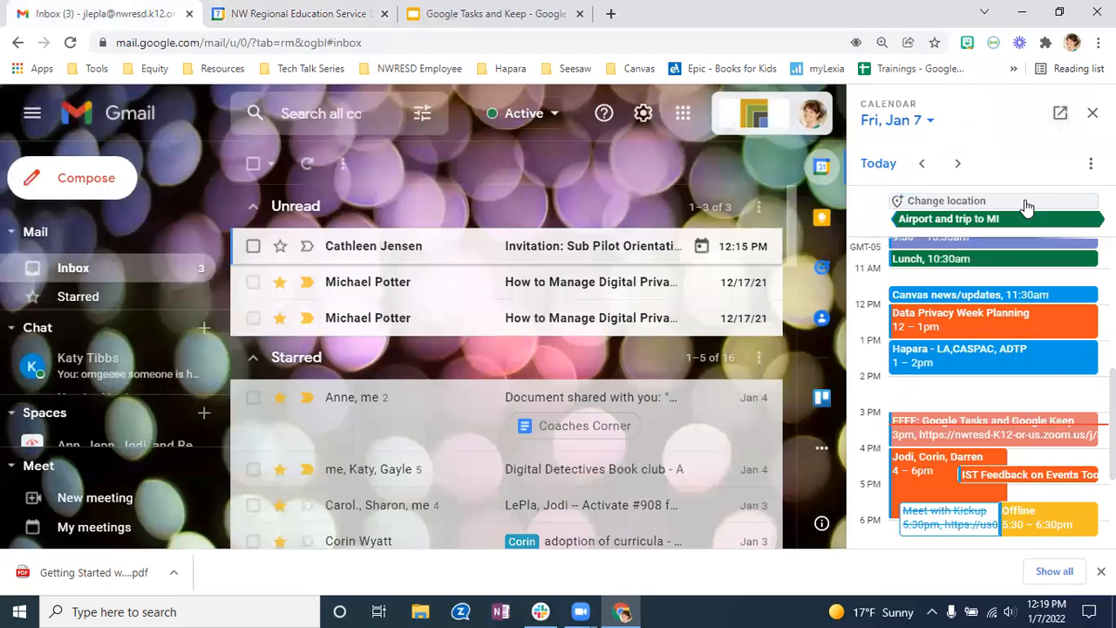
pyautogui.click(1093, 112)
pyautogui.click(1092, 267)
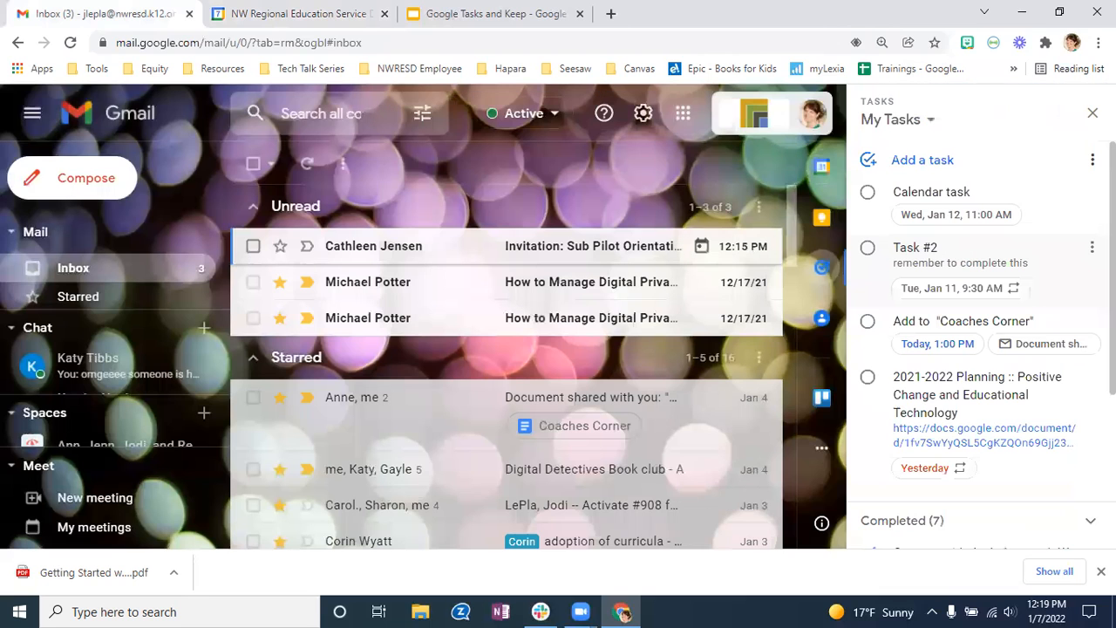
# - Expand "Calendar task" and examine its options for adding a subtask, deleting, or moving it to another list
pyautogui.click(949, 198)
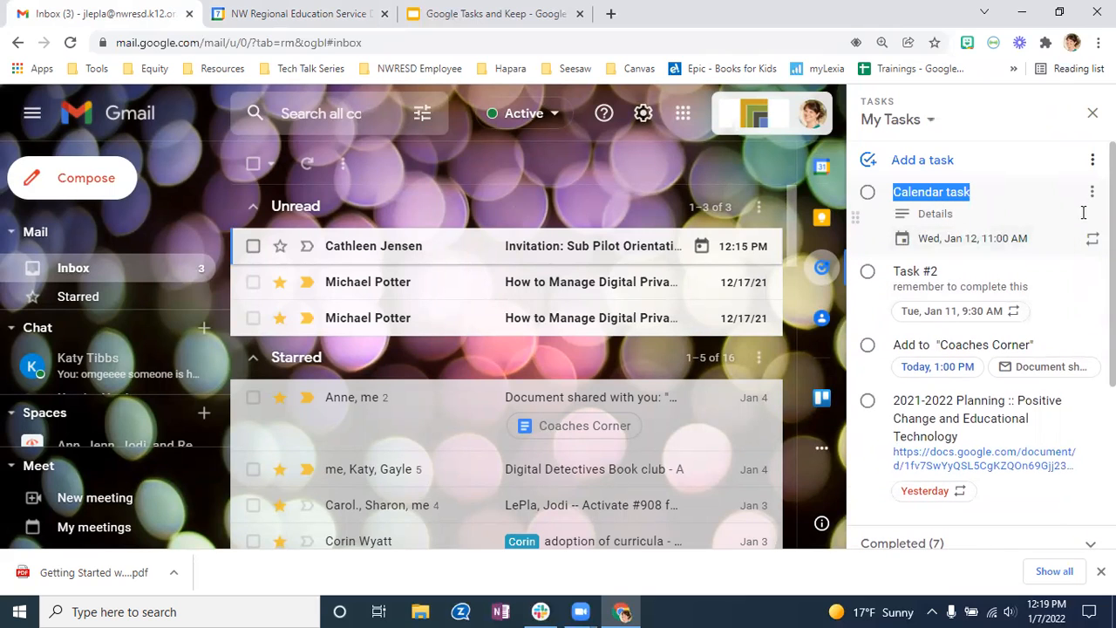
pyautogui.click(1092, 191)
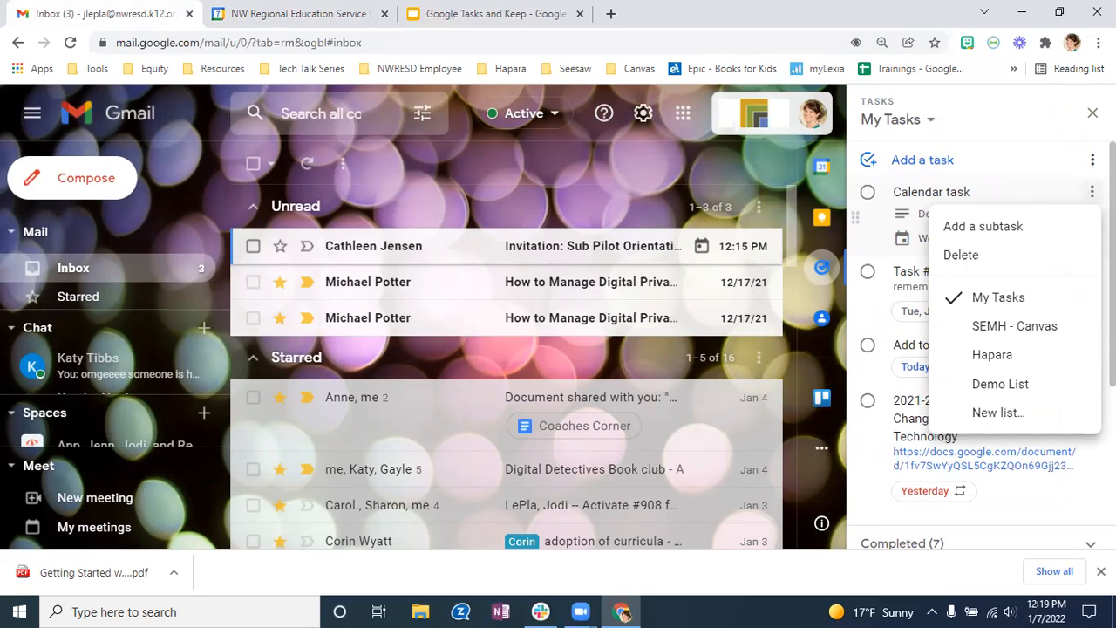
pyautogui.click(1023, 190)
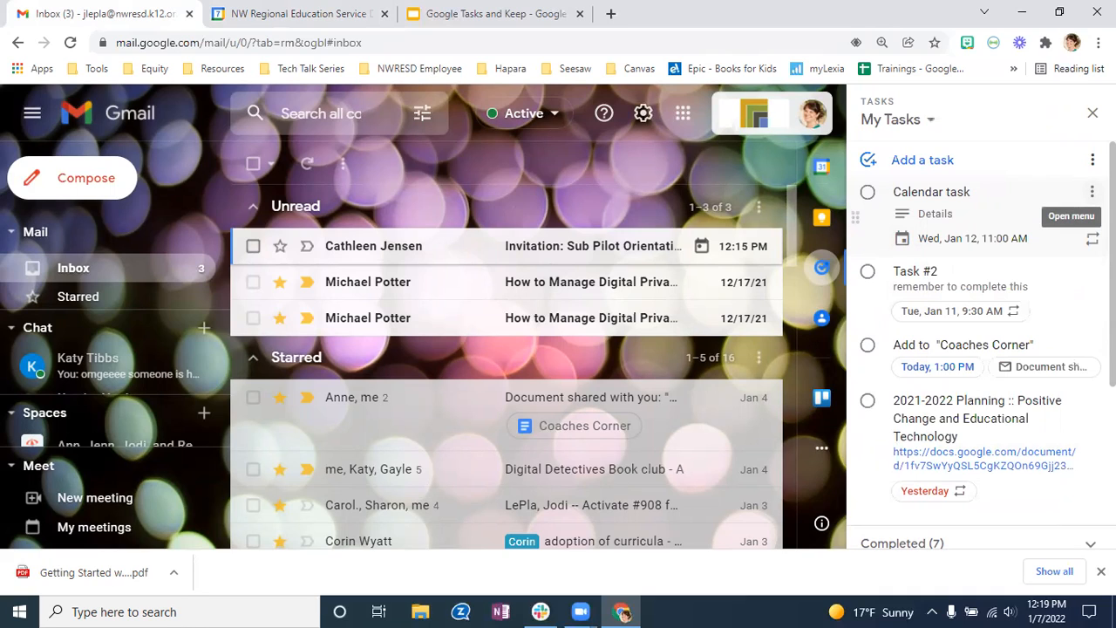
# - Add a subtask titled "Part1" to "Calendar task" with the details "s"
pyautogui.click(1092, 191)
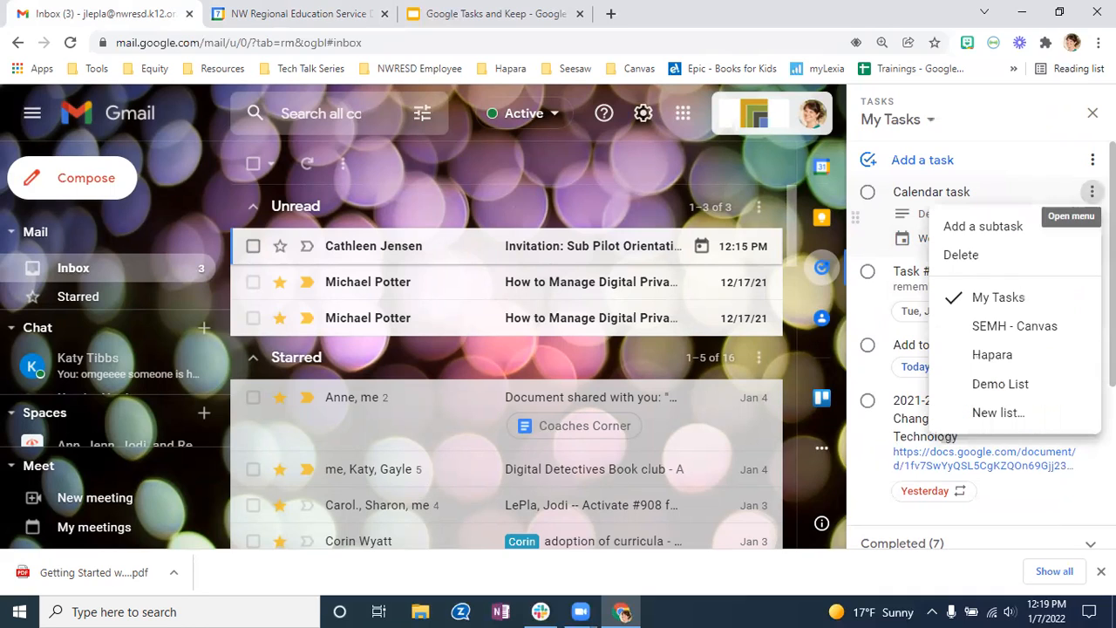
pyautogui.click(1028, 232)
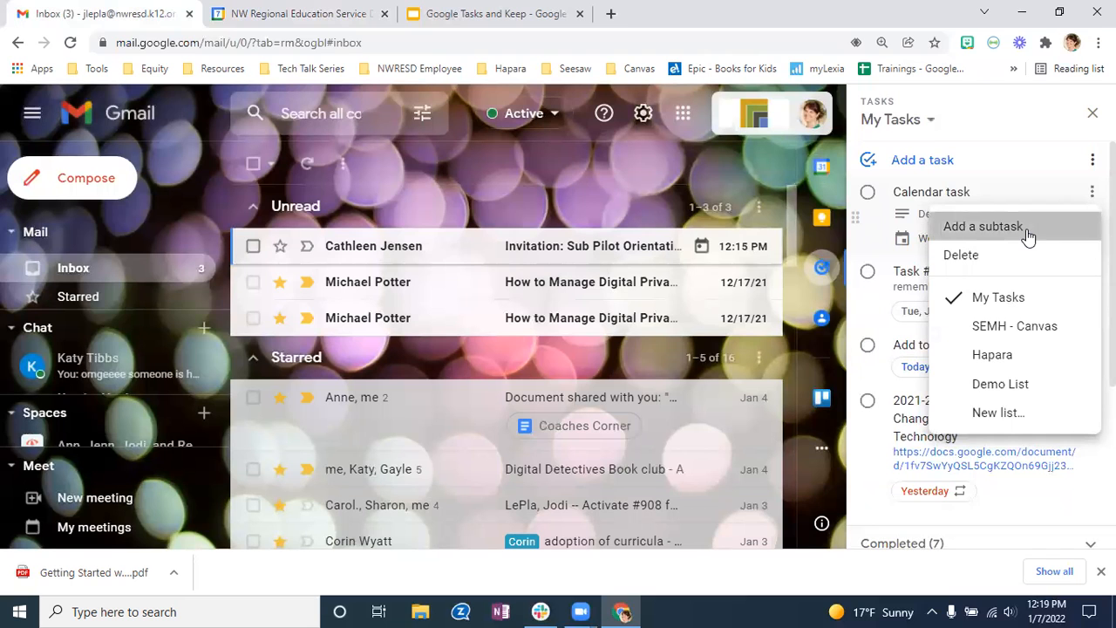
pyautogui.write('Part1')
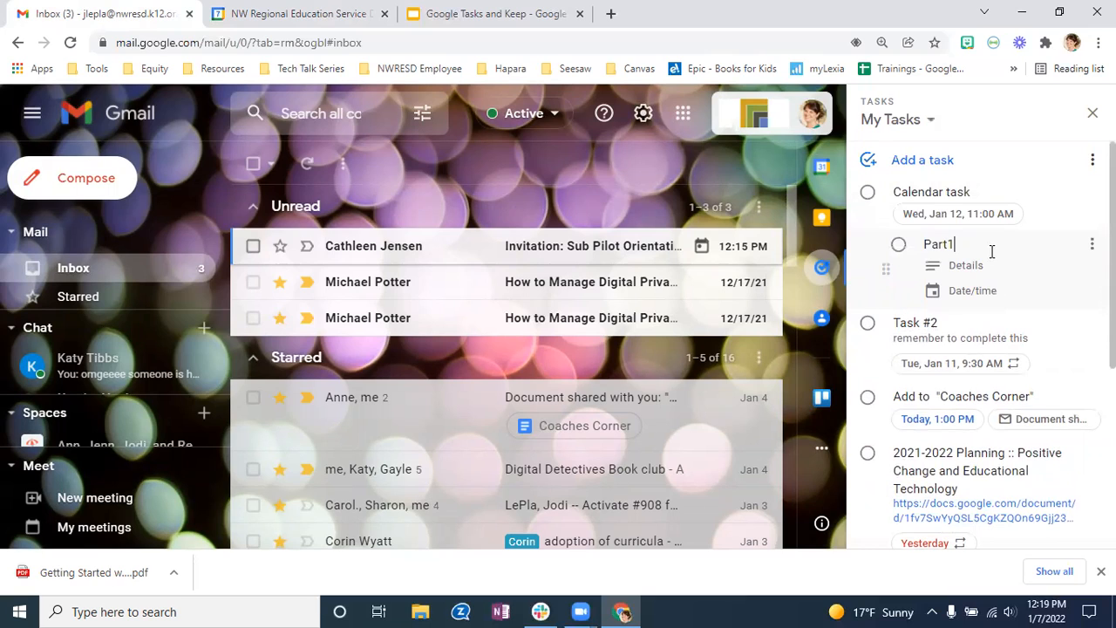
pyautogui.click(990, 260)
pyautogui.write('s')
pyautogui.press('Return')
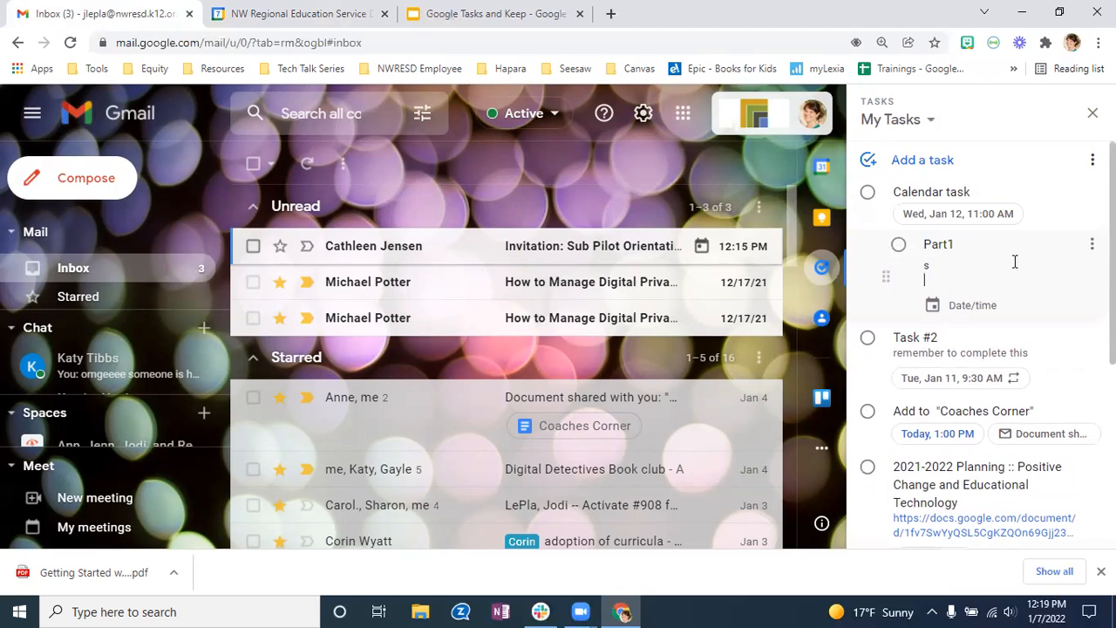
pyautogui.press('BackSpace')
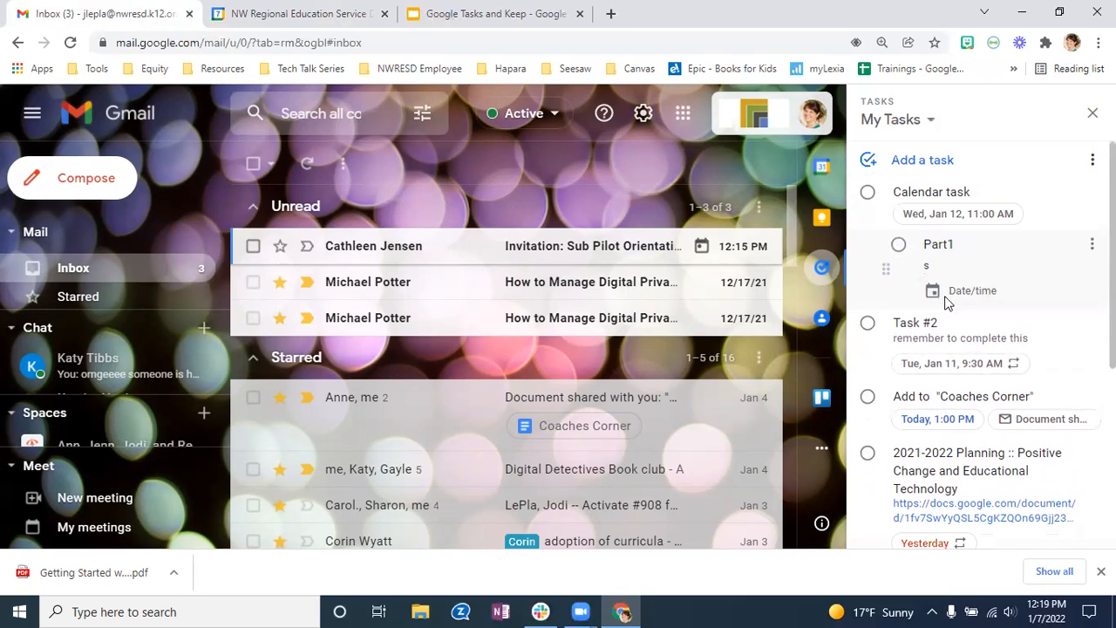
# - Add another subtask titled "part 2" to "Calendar task" and delete the extra blank subtask
pyautogui.click(1039, 209)
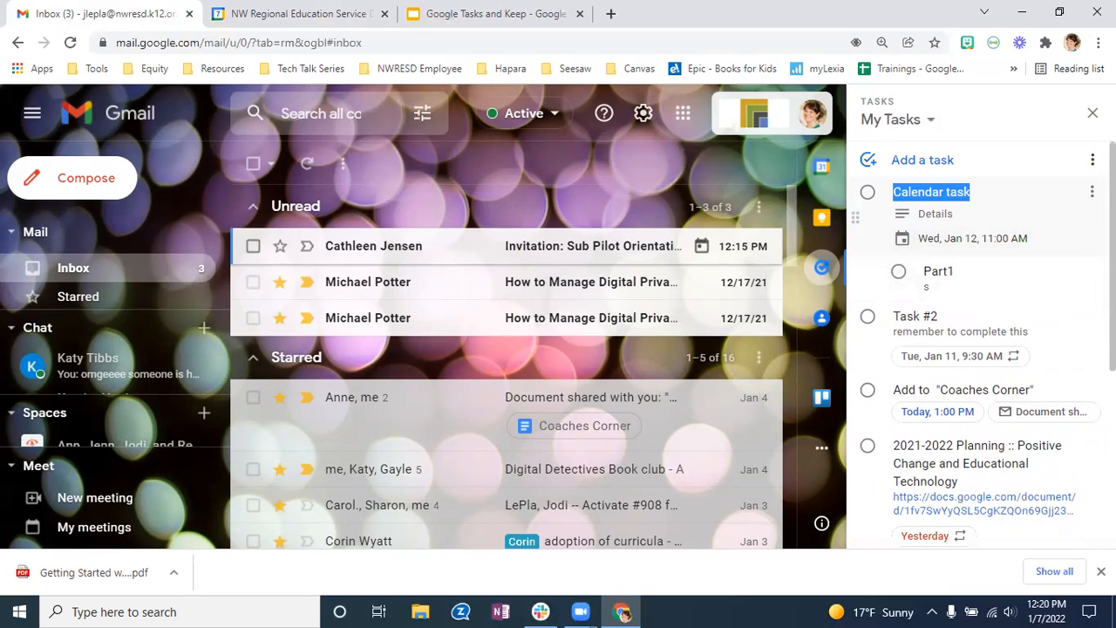
pyautogui.click(1092, 192)
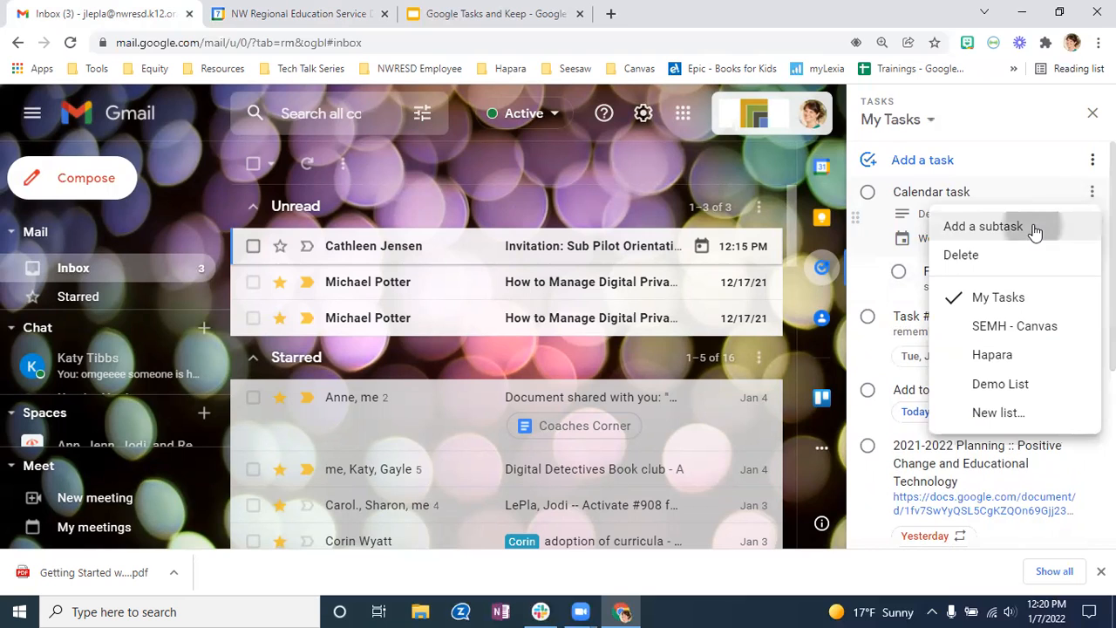
pyautogui.click(983, 227)
pyautogui.write('part 2')
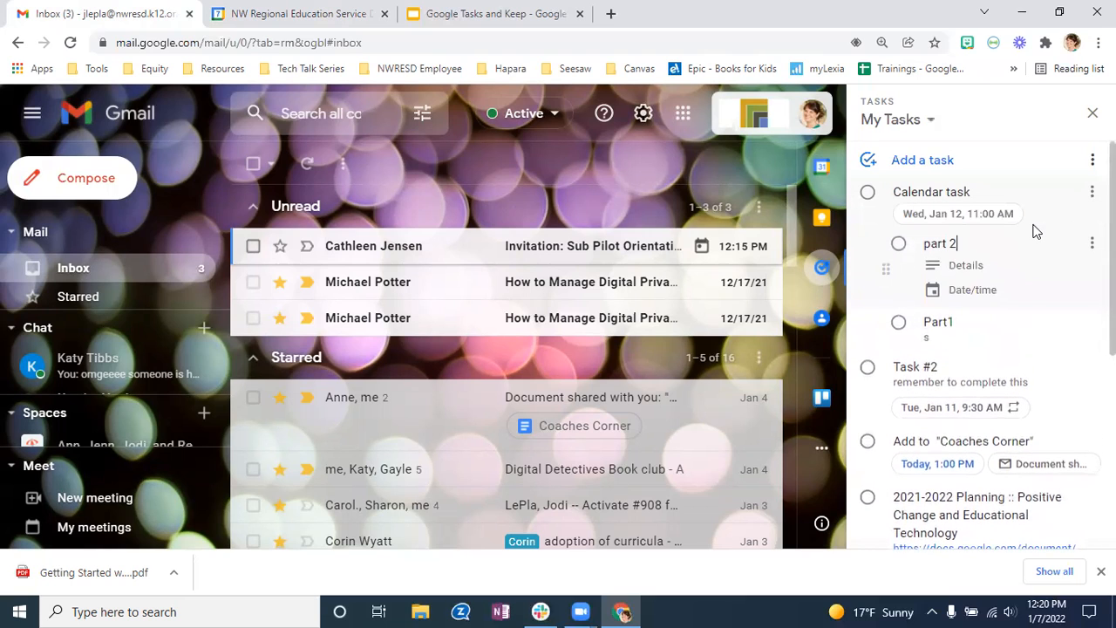
pyautogui.press('Return')
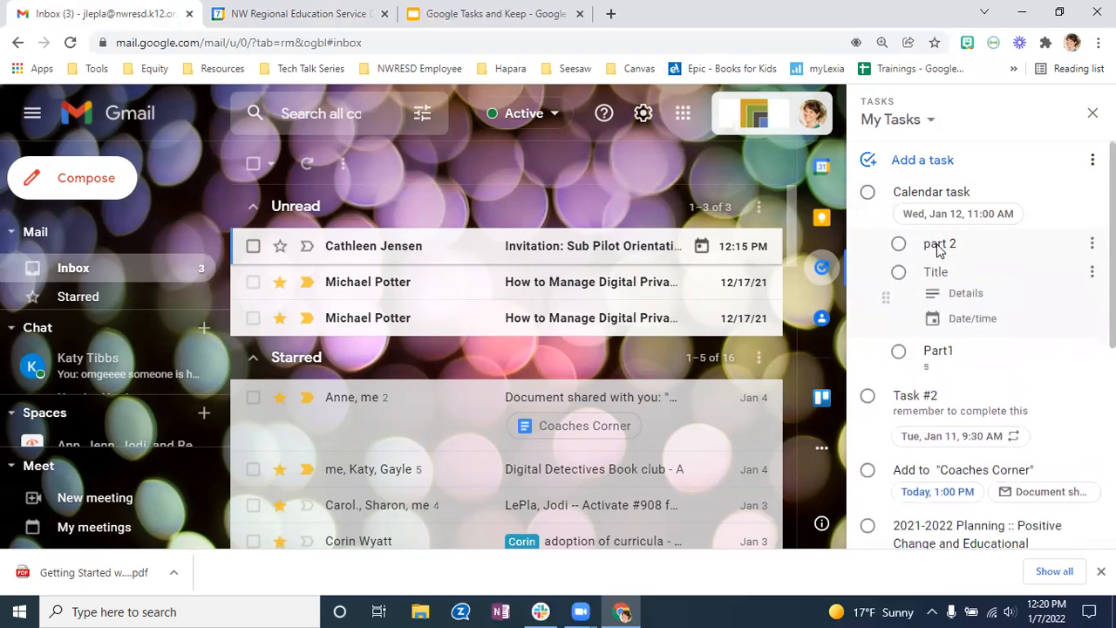
pyautogui.click(873, 215)
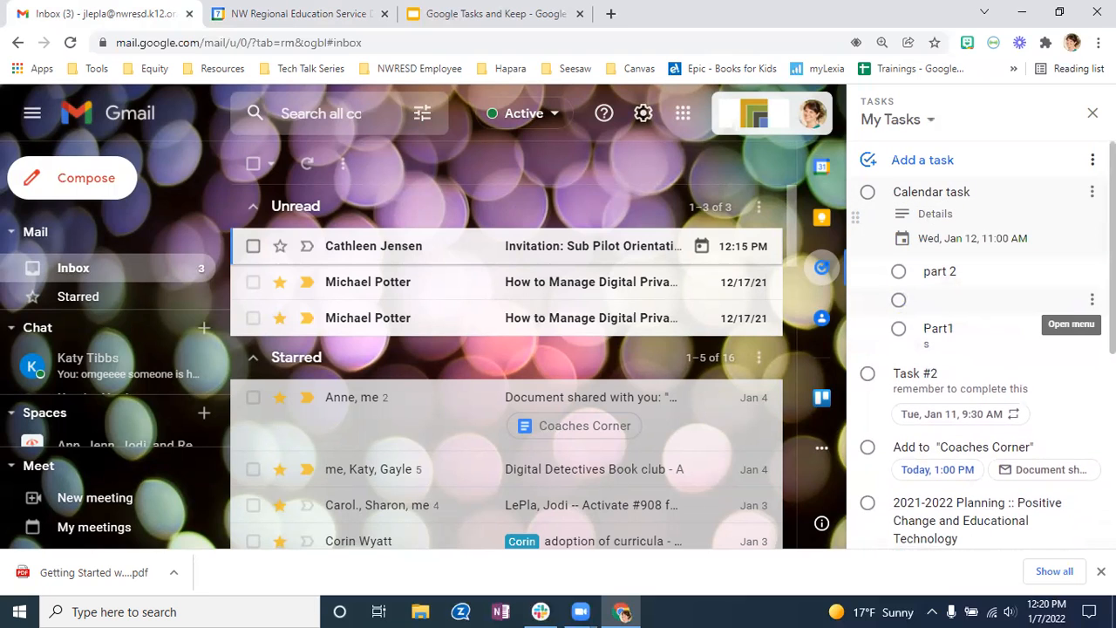
pyautogui.click(1092, 299)
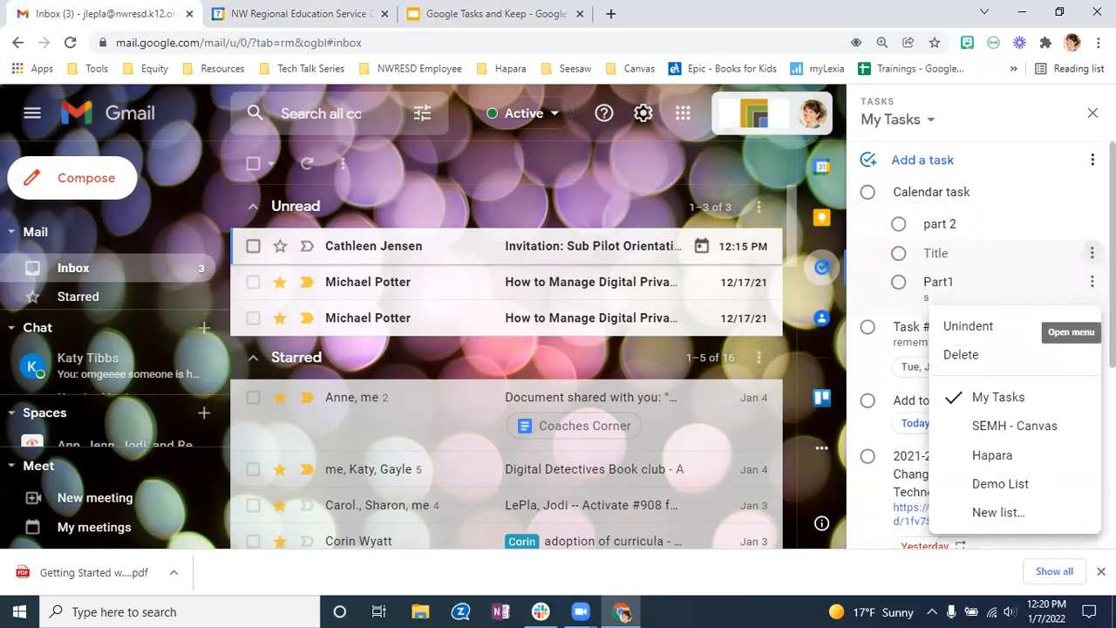
pyautogui.click(1019, 354)
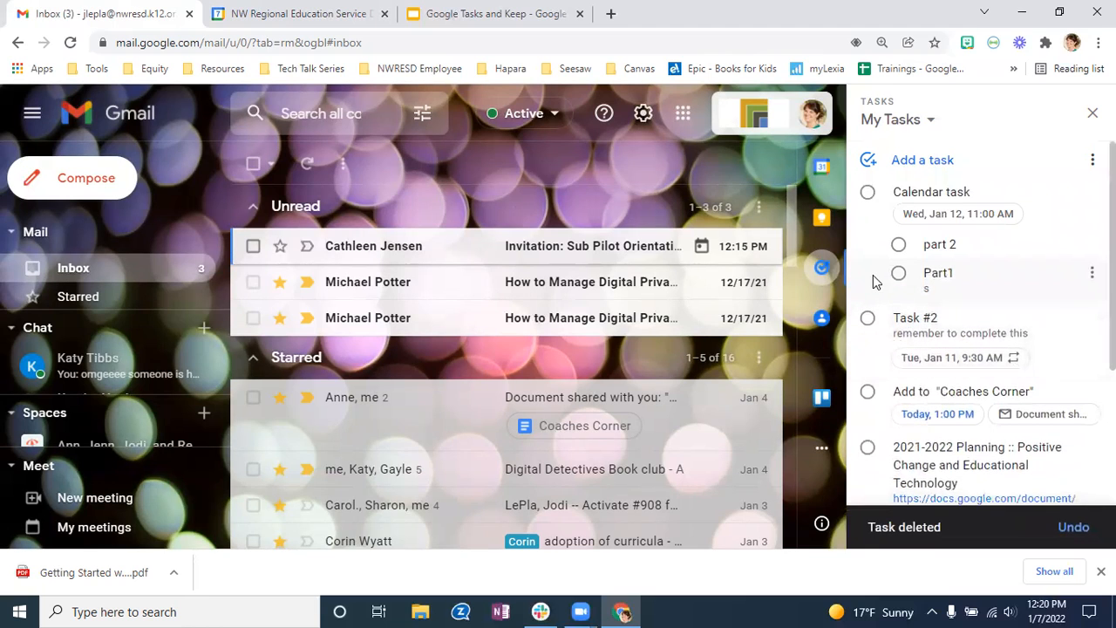
# - Move the "Part1" subtask above "part 2", and mark "Part1" and the parent "Calendar task" as completed
pyautogui.moveTo(872, 275); pyautogui.dragTo(871, 247)
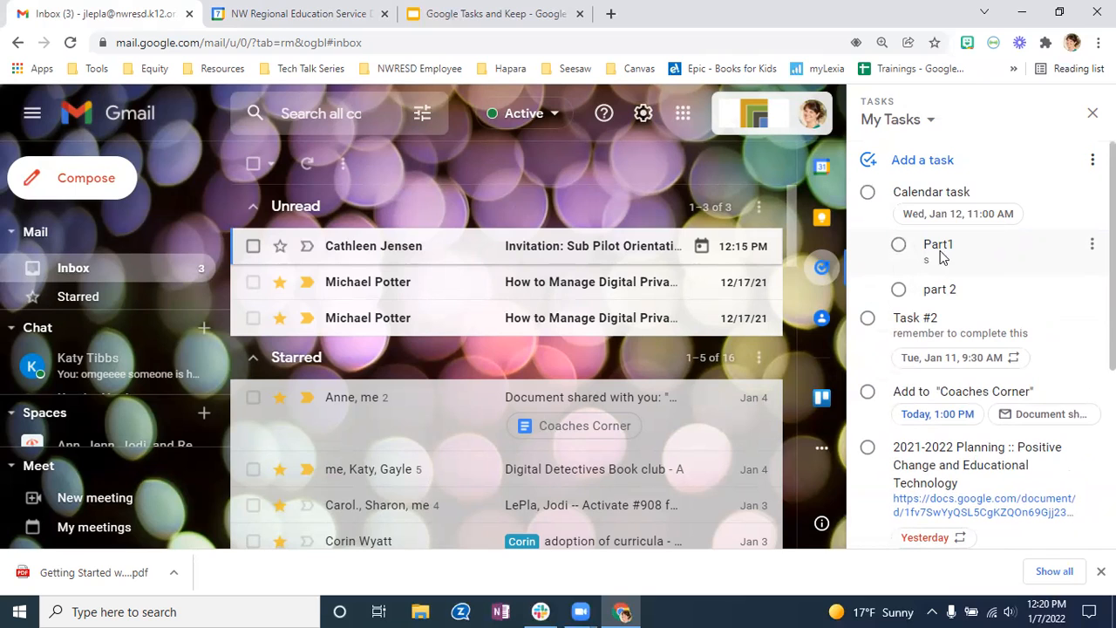
pyautogui.click(901, 246)
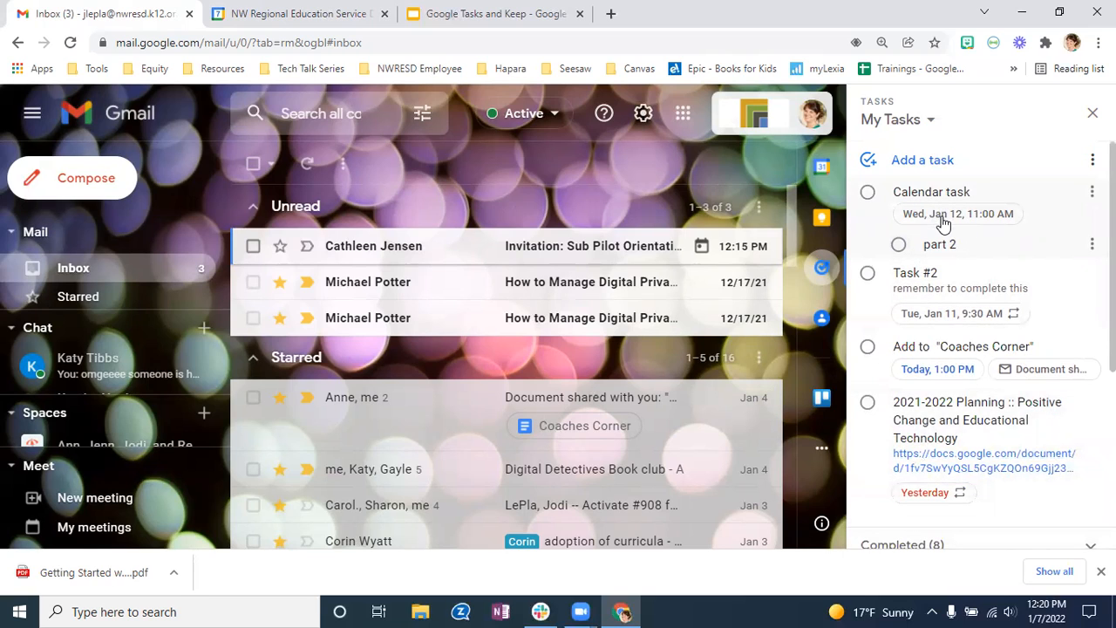
pyautogui.click(868, 194)
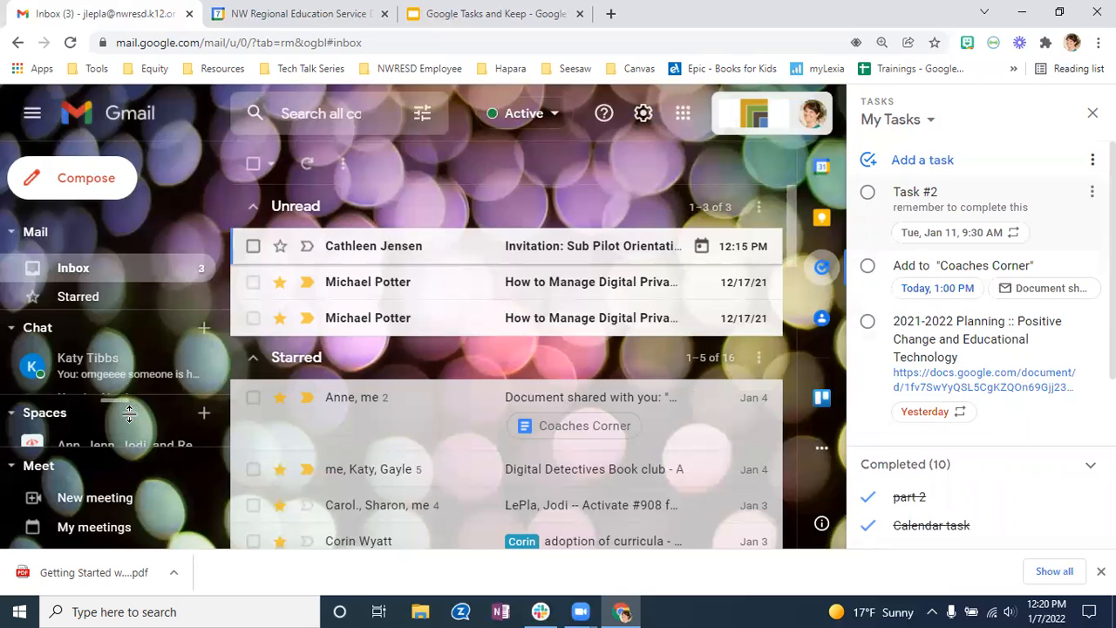
# - Open the four-member team space and look through its shared files and its tasks
pyautogui.click(97, 444)
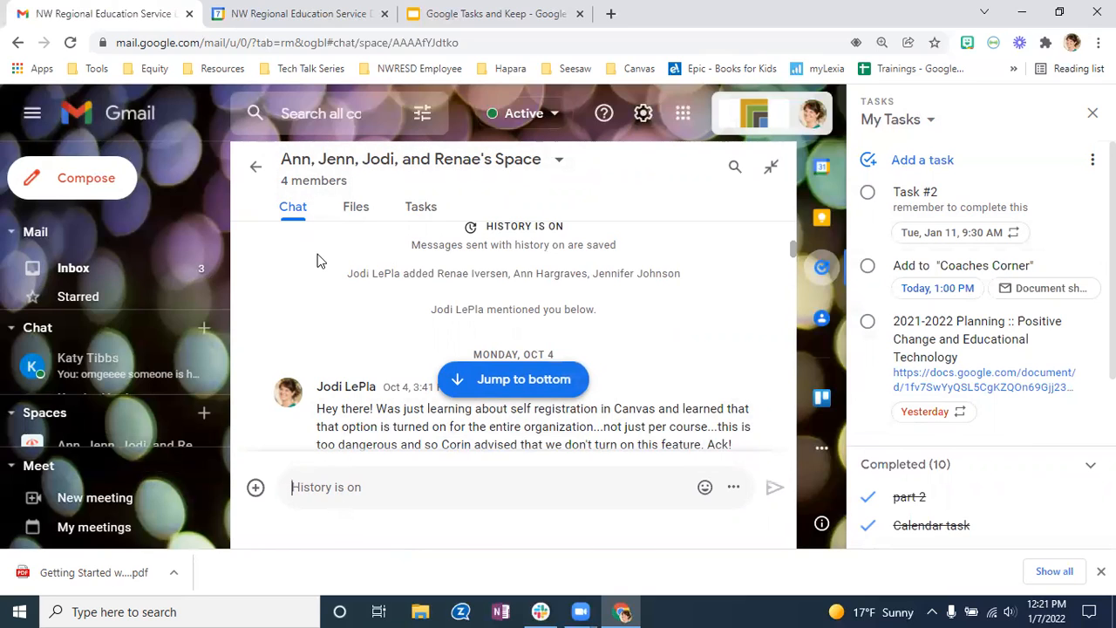
pyautogui.click(351, 214)
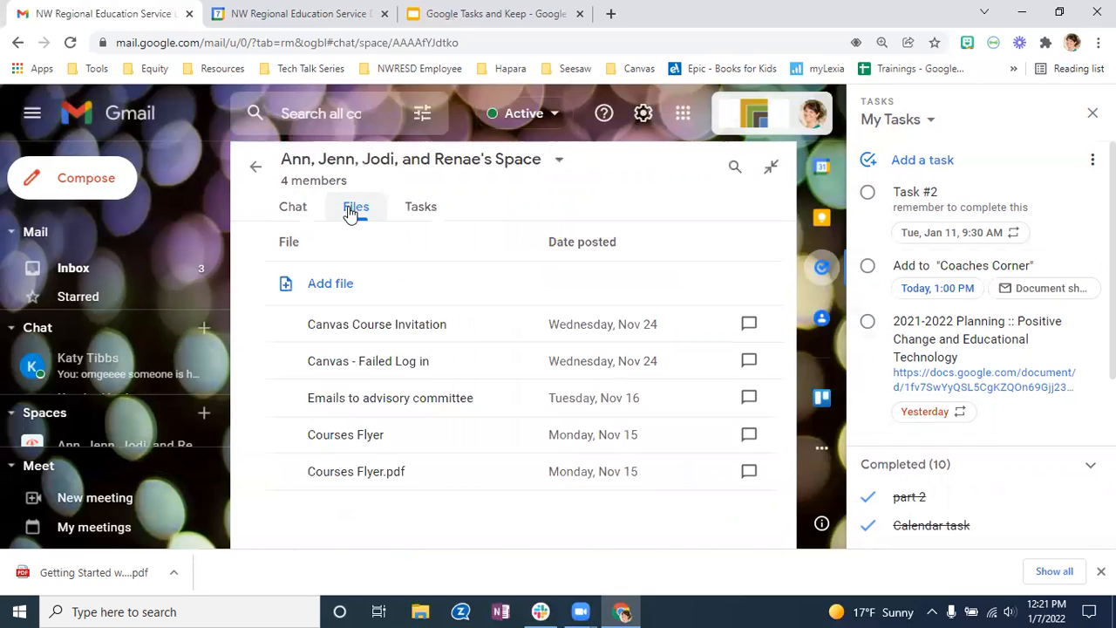
pyautogui.click(422, 213)
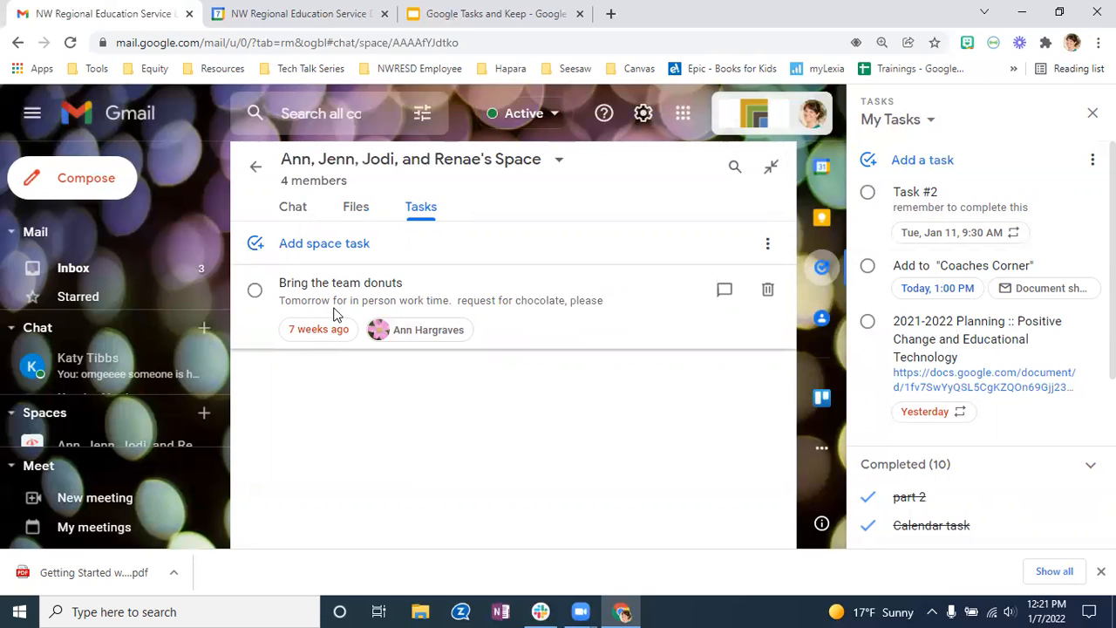
# - Draft a space task titled "smile" and assign it to yourself
pyautogui.click(339, 250)
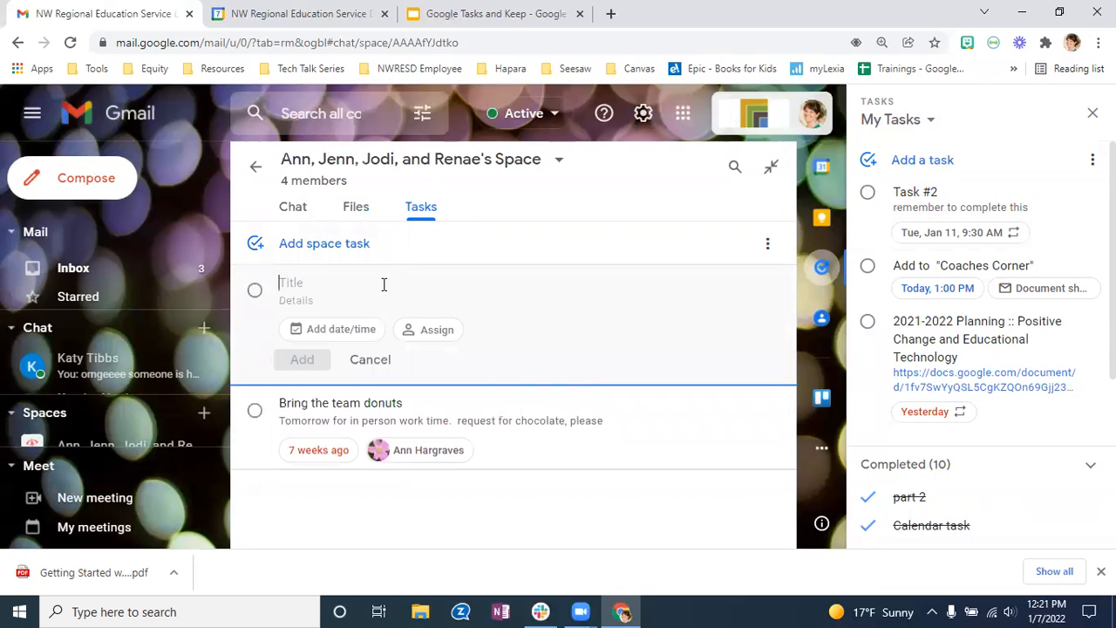
pyautogui.write('smile')
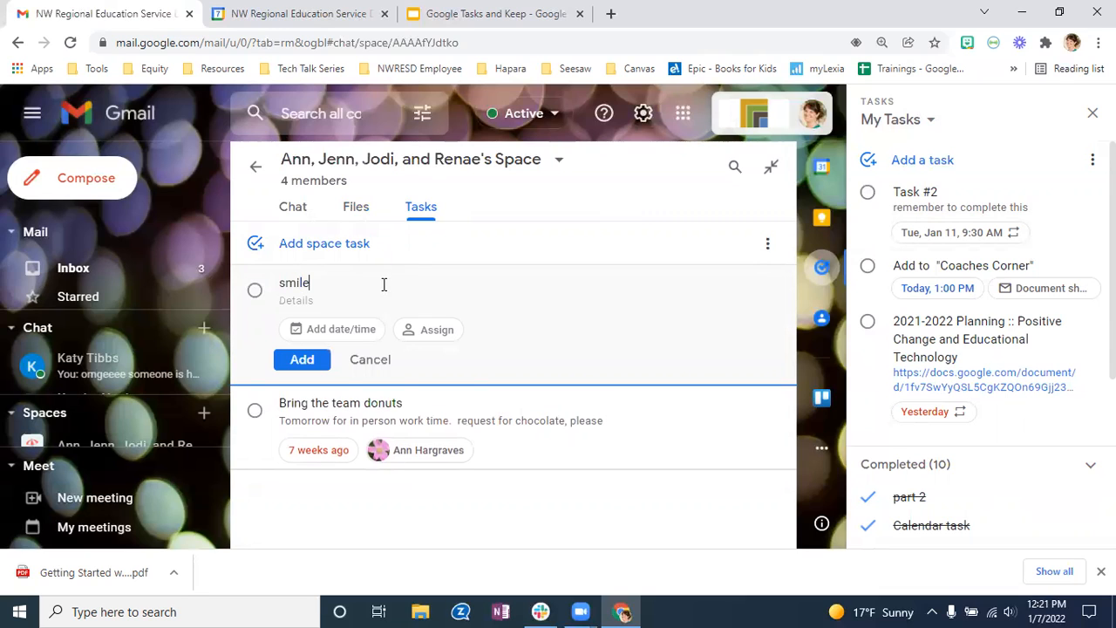
pyautogui.click(448, 335)
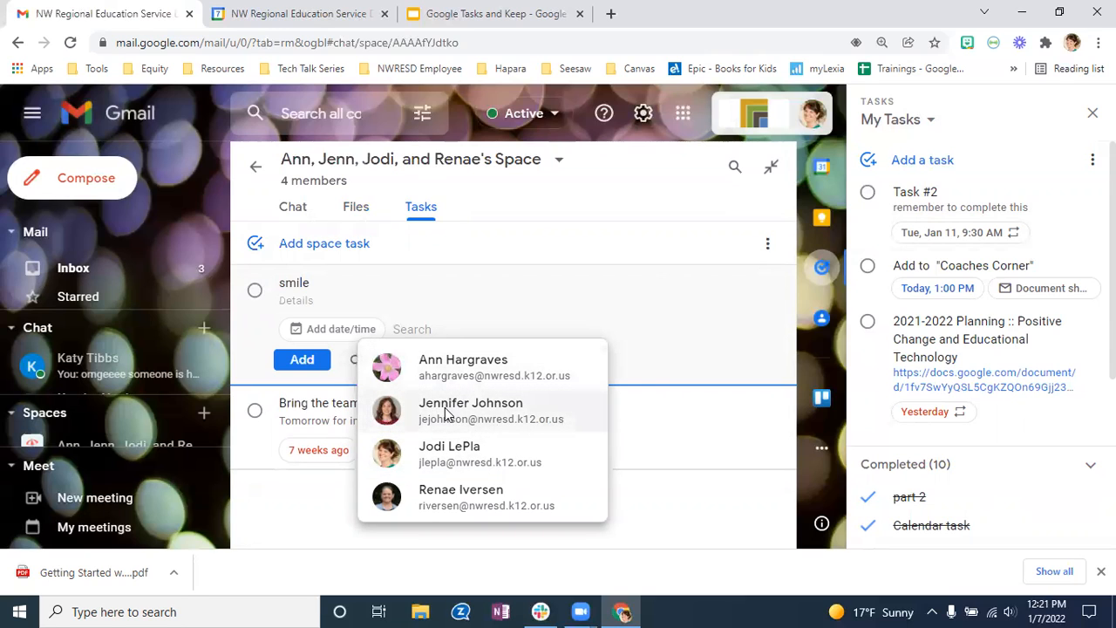
pyautogui.click(442, 454)
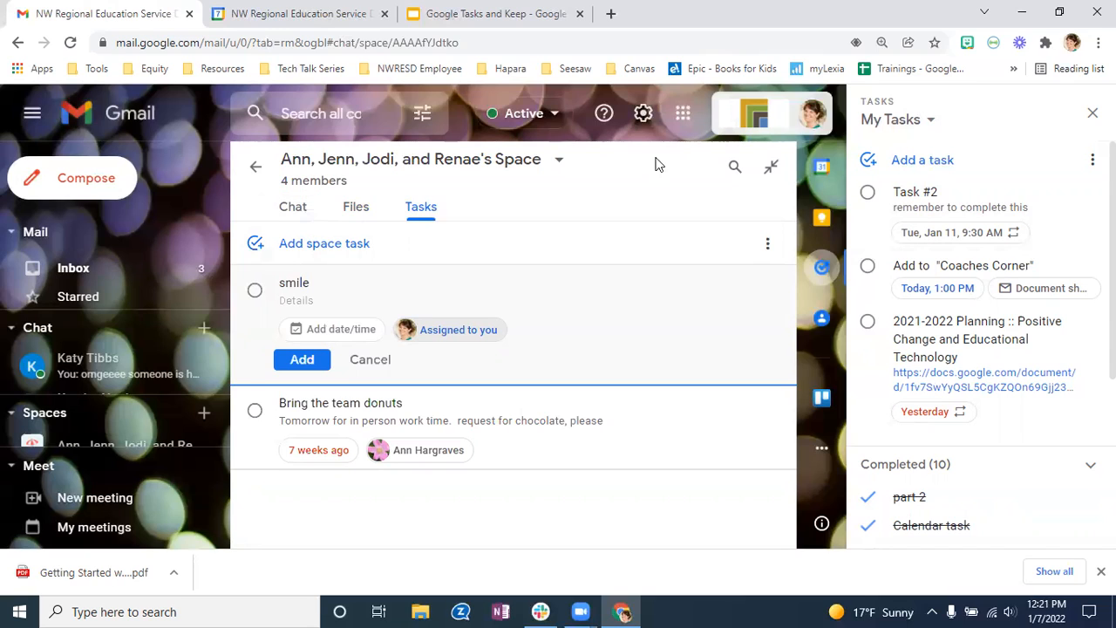
# - Close the My Tasks list and switch to the "Google Tasks and Keep" presentation to review the Tasks slide
pyautogui.click(1091, 122)
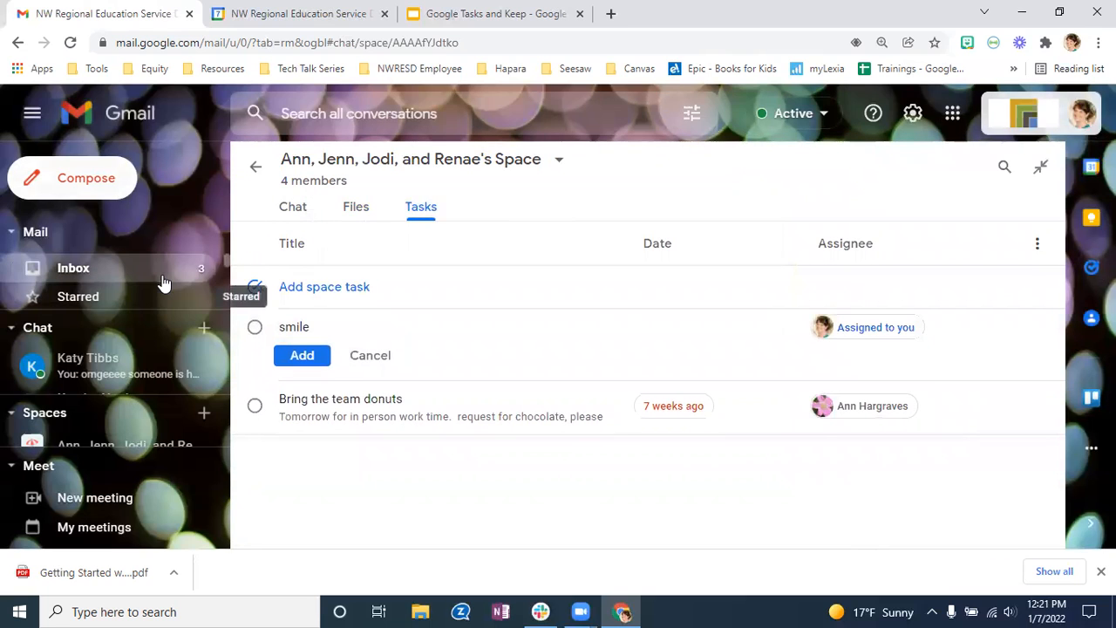
pyautogui.click(511, 13)
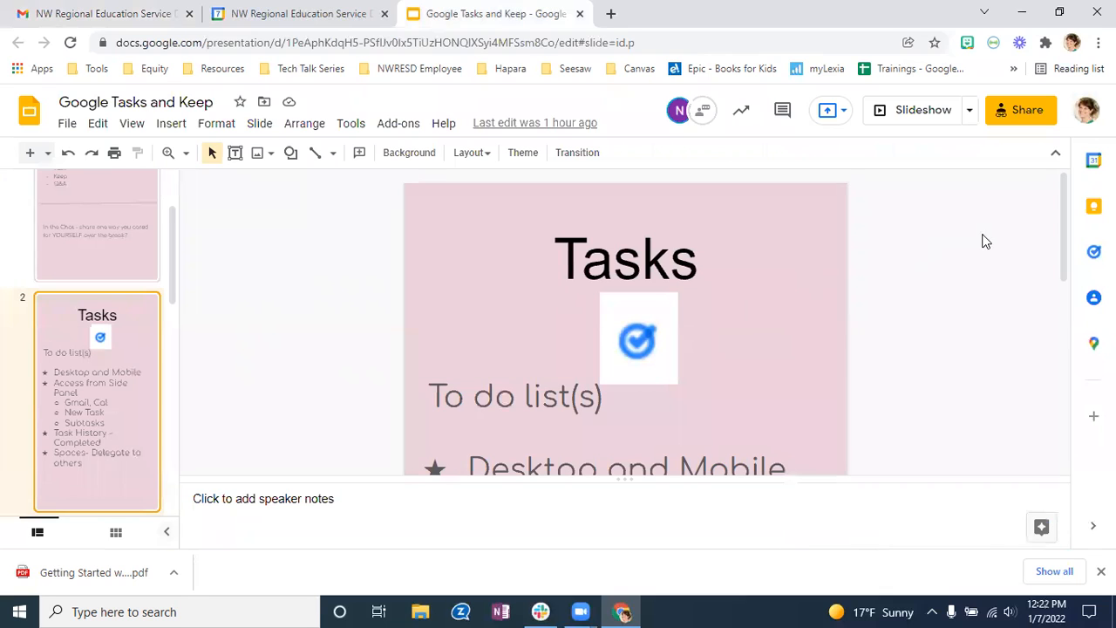
pyautogui.moveTo(1064, 239); pyautogui.dragTo(1063, 248)
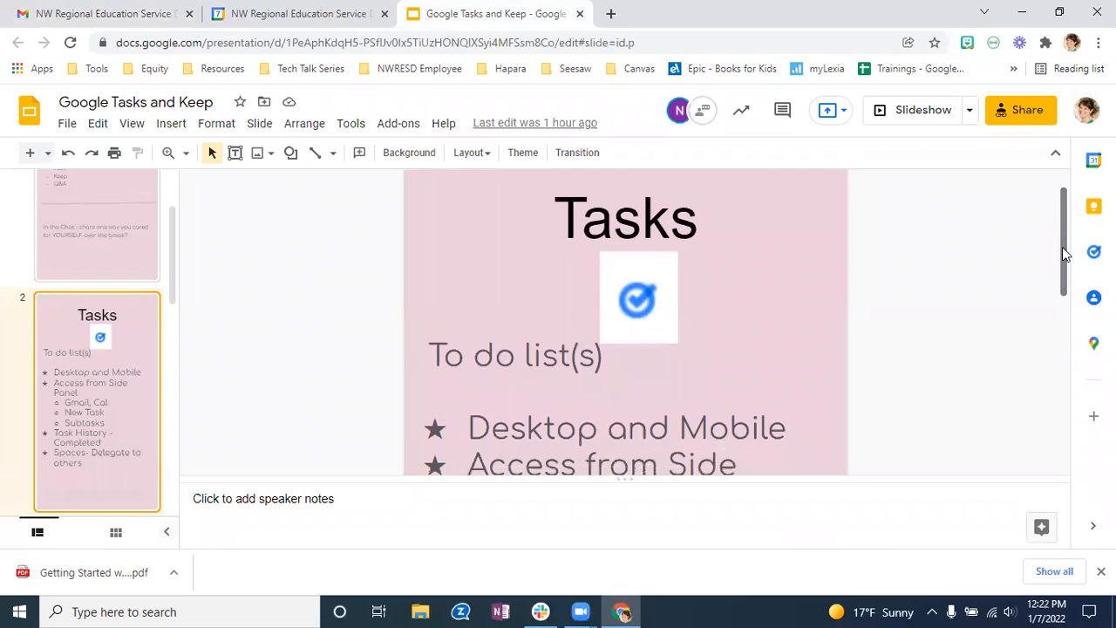
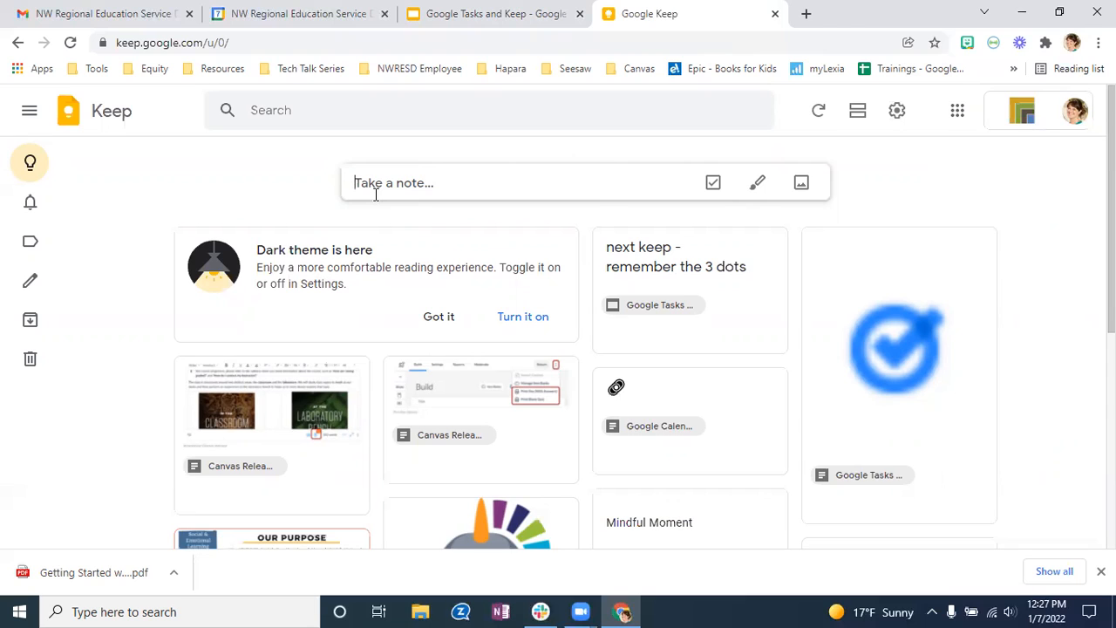
# - Start a new Google Keep note with the body text "Taking notes"
pyautogui.write('Taki')
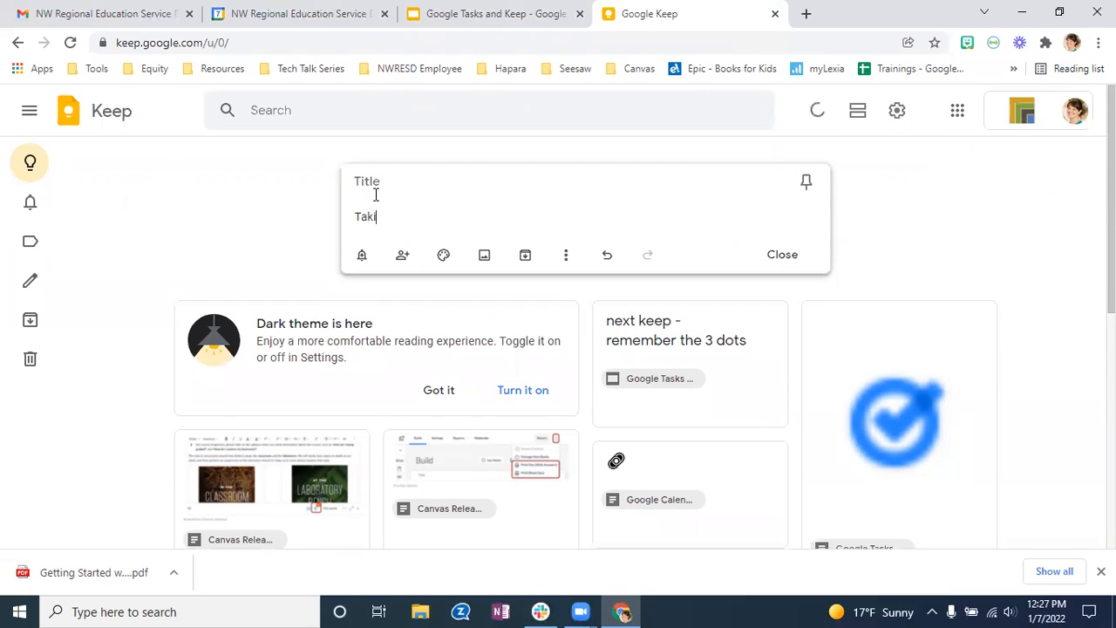
pyautogui.write('ng noted')
pyautogui.press('BackSpace')
pyautogui.write('s')
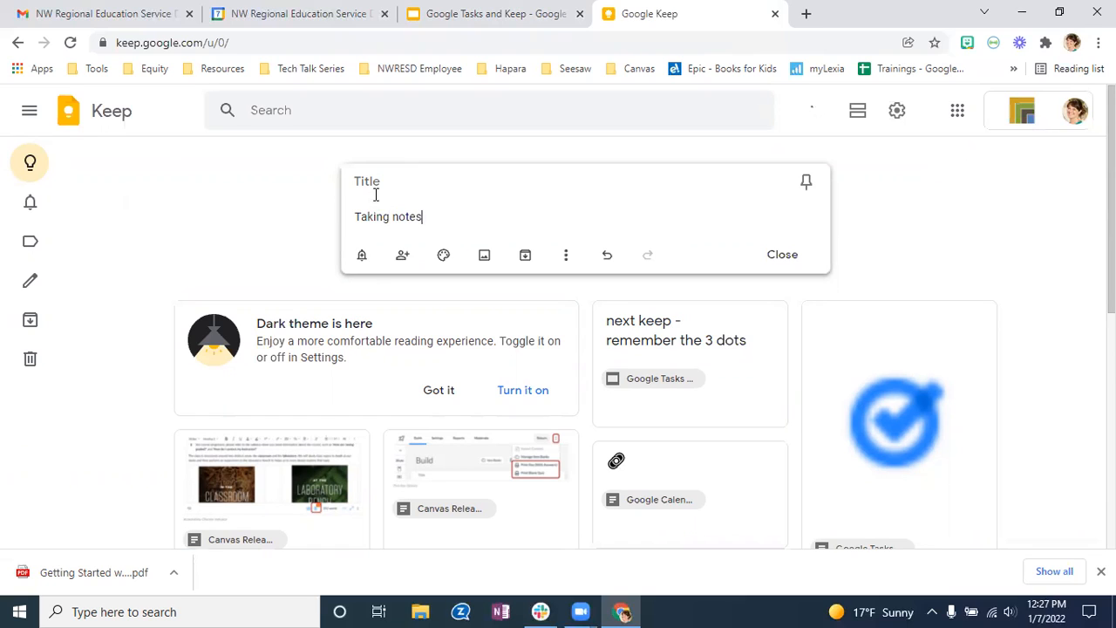
# - Add a colleague's suggested e-mail as a collaborator on the note and save the sharing
pyautogui.click(407, 262)
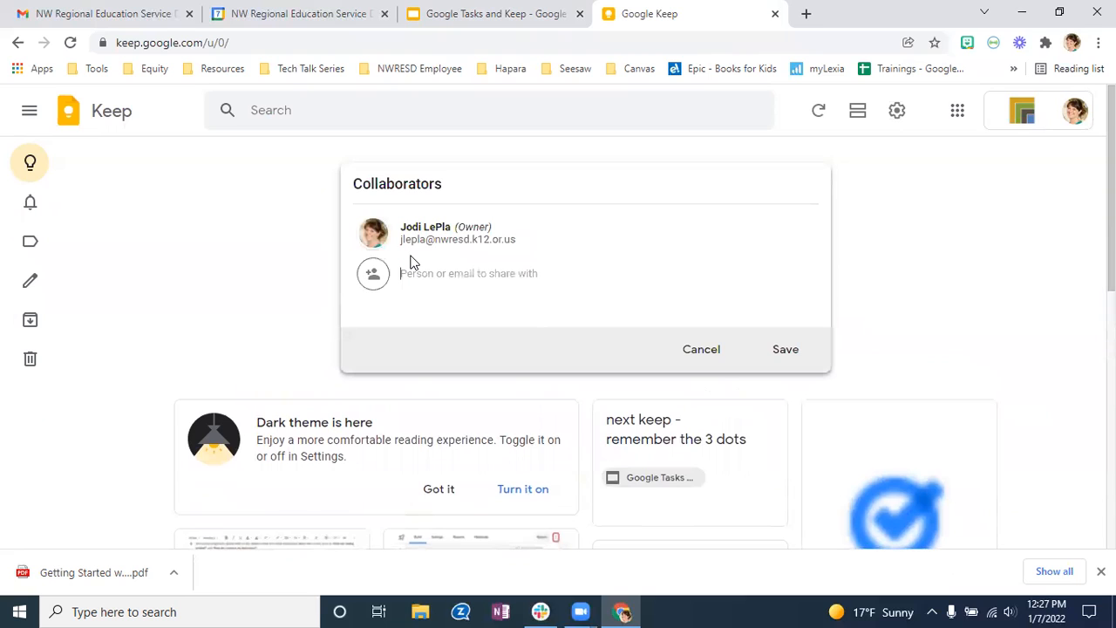
pyautogui.write('cor')
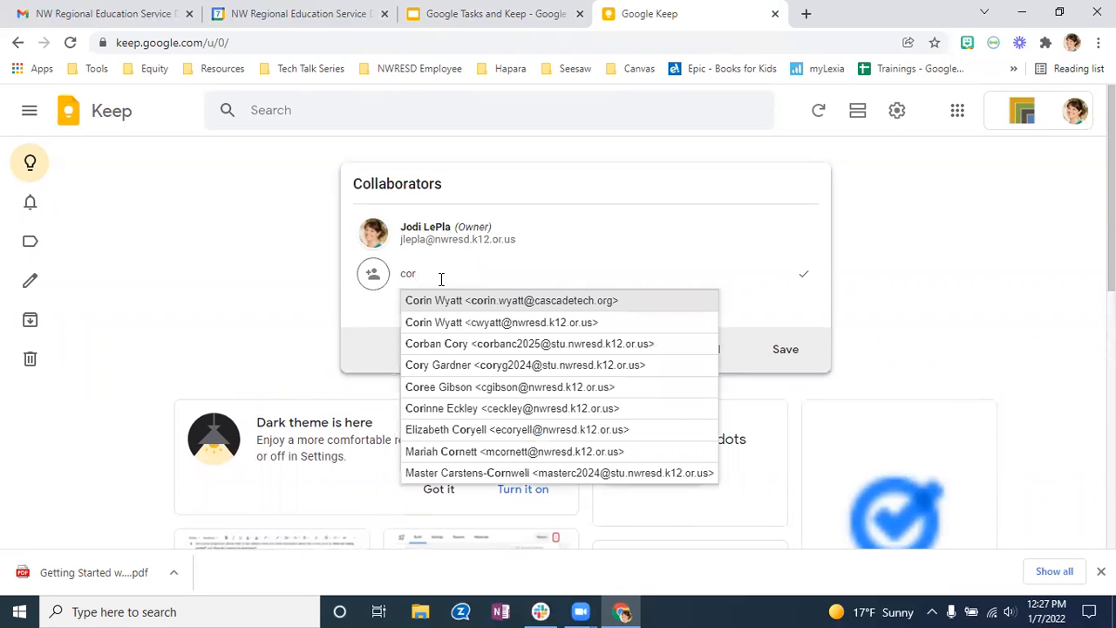
pyautogui.click(460, 301)
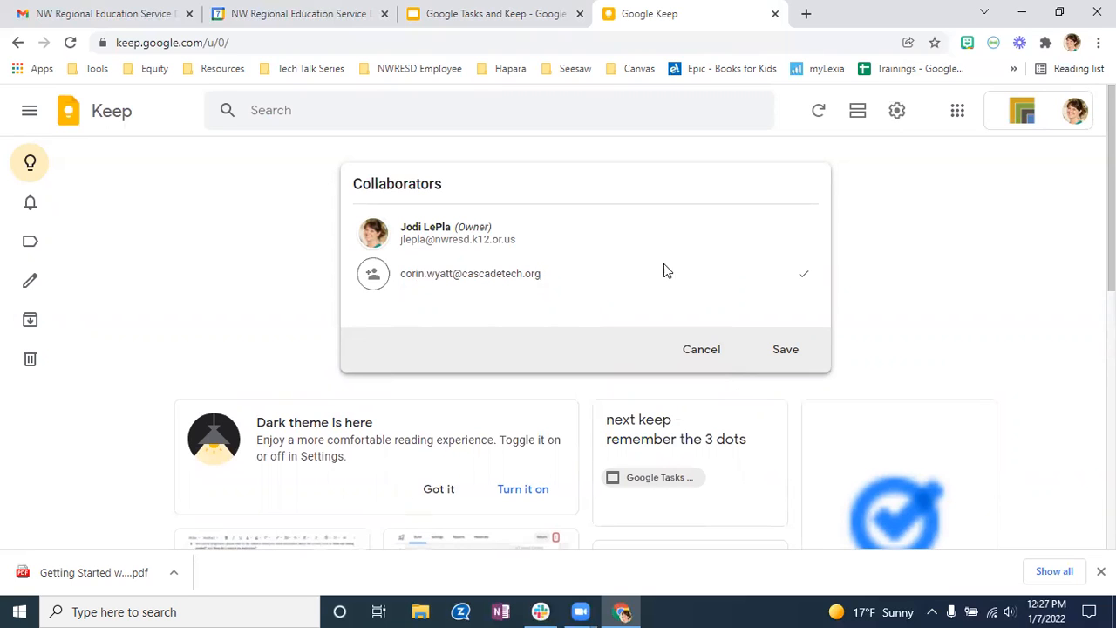
pyautogui.click(774, 349)
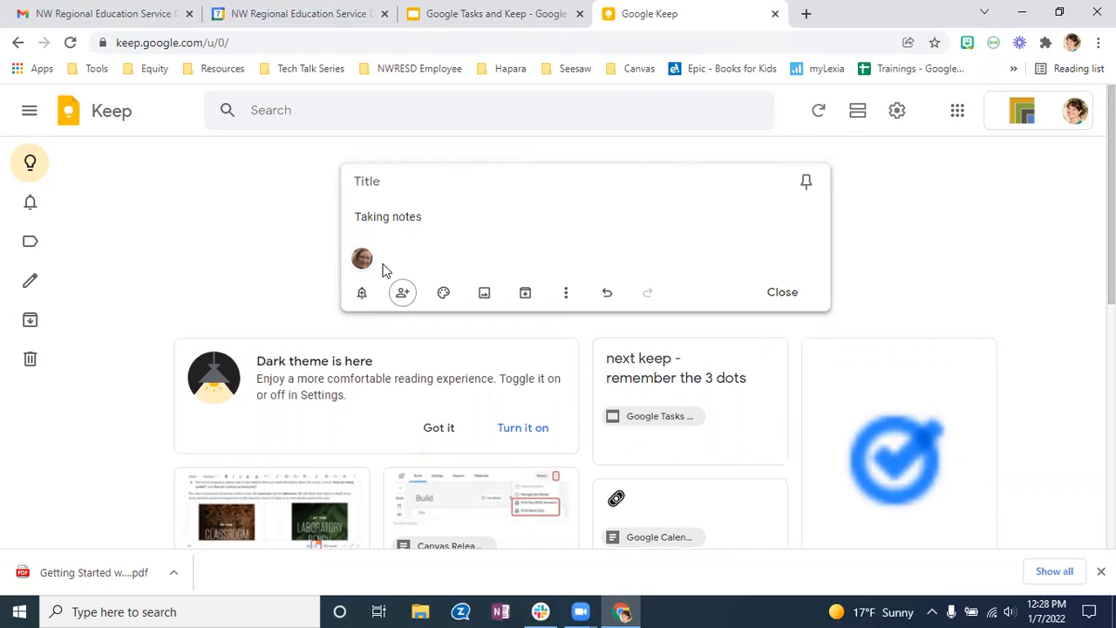
# - Title the note "Keep notes" and set its background color to green
pyautogui.click(372, 186)
pyautogui.write('Keep notes')
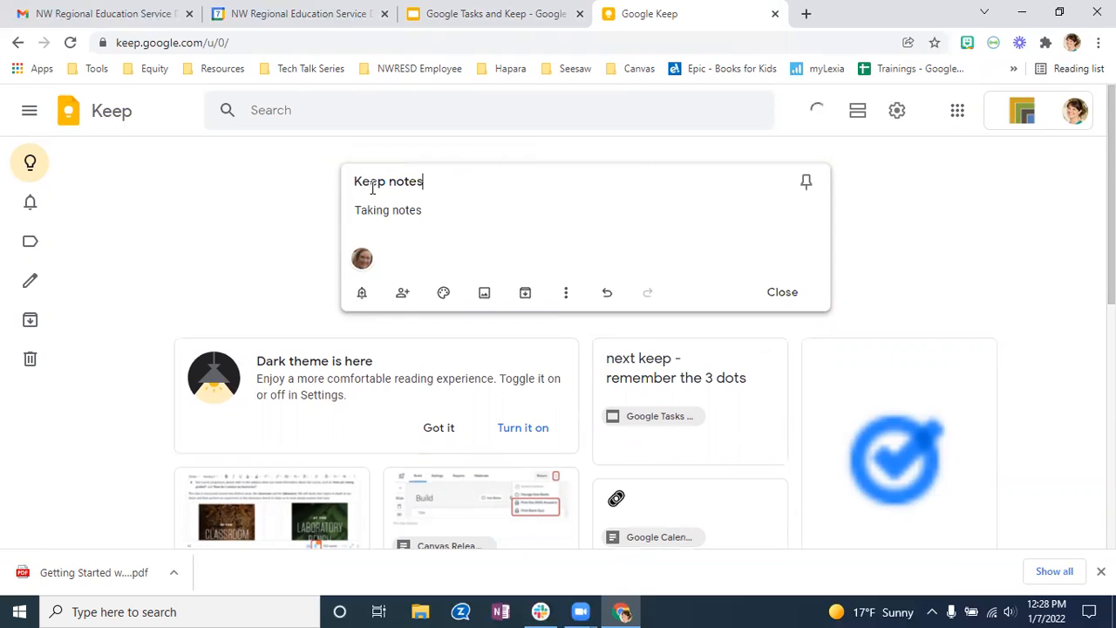
pyautogui.click(445, 294)
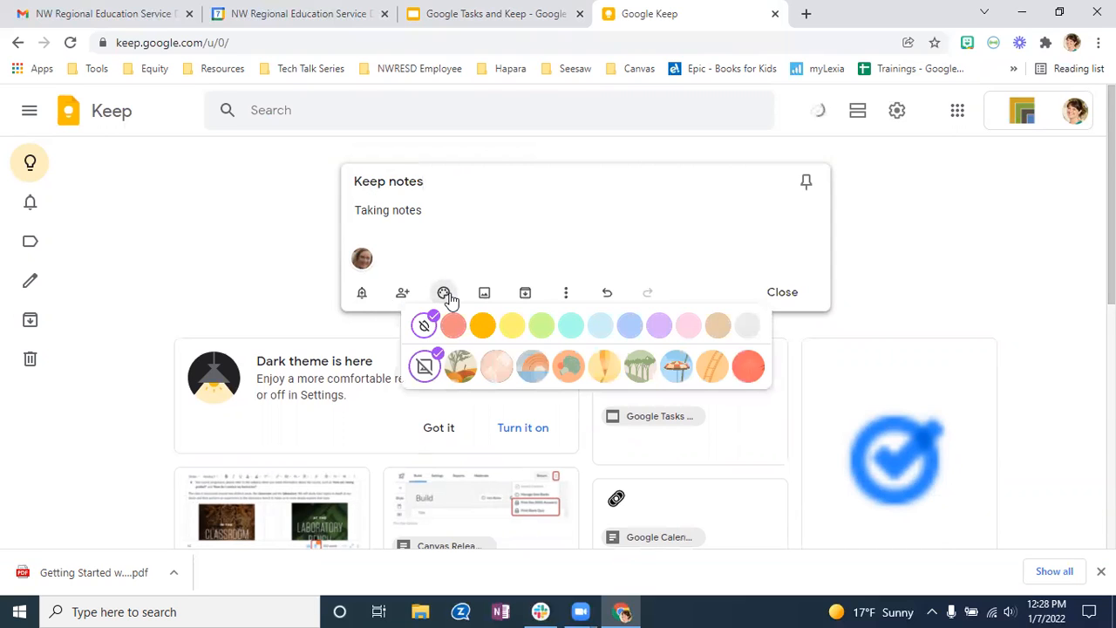
pyautogui.click(540, 328)
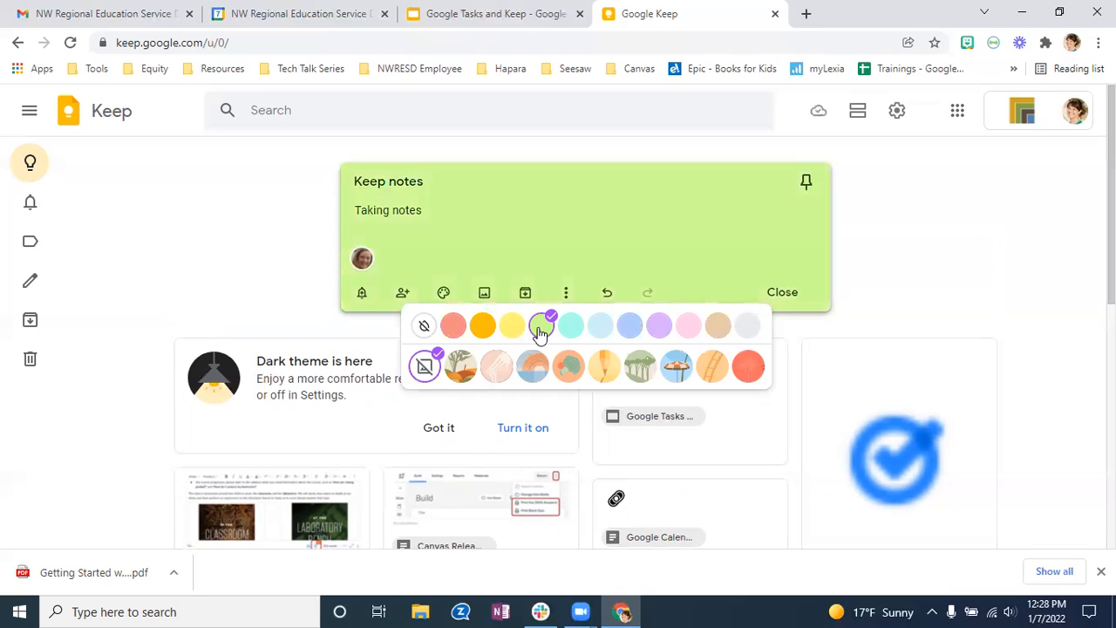
pyautogui.click(488, 296)
pyautogui.click(487, 297)
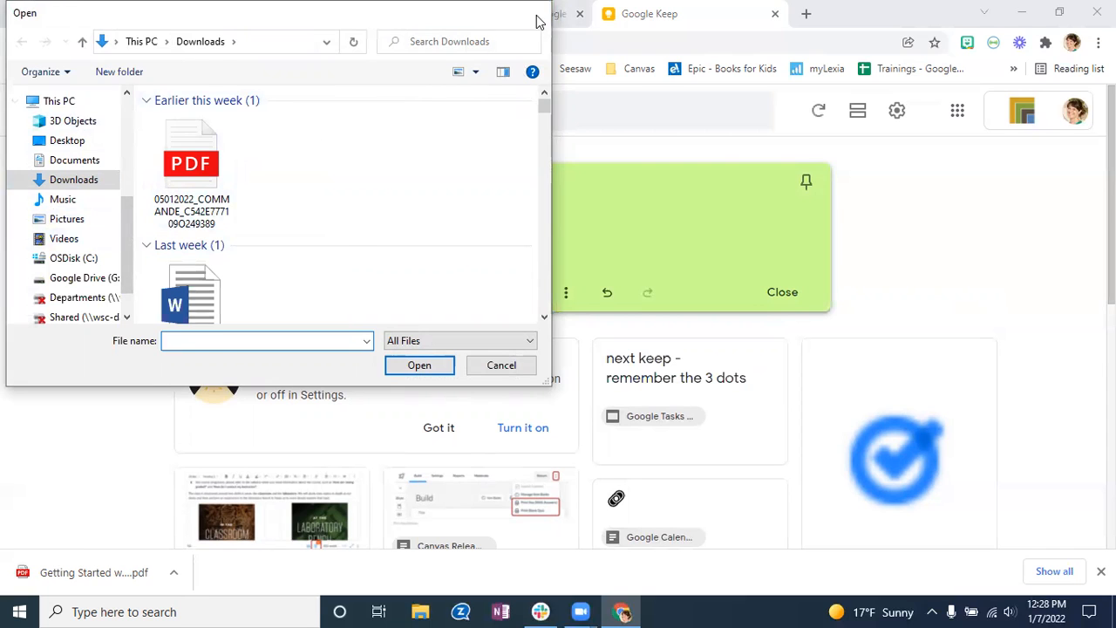
pyautogui.click(539, 13)
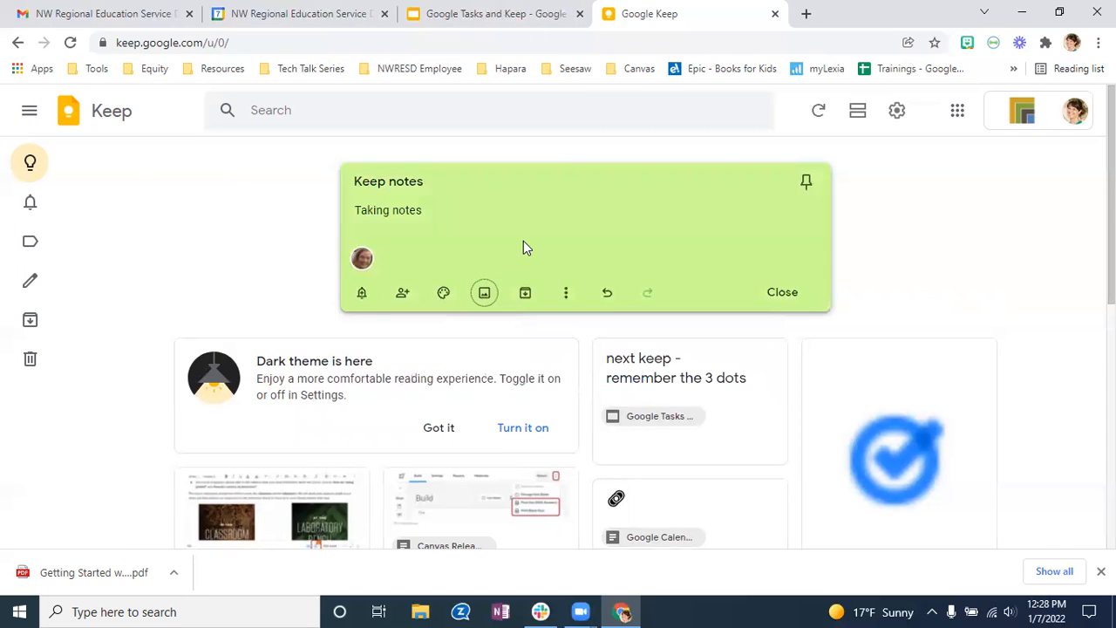
# - Create a new label named "Keep" and apply it to the green "Keep notes" note
pyautogui.click(566, 294)
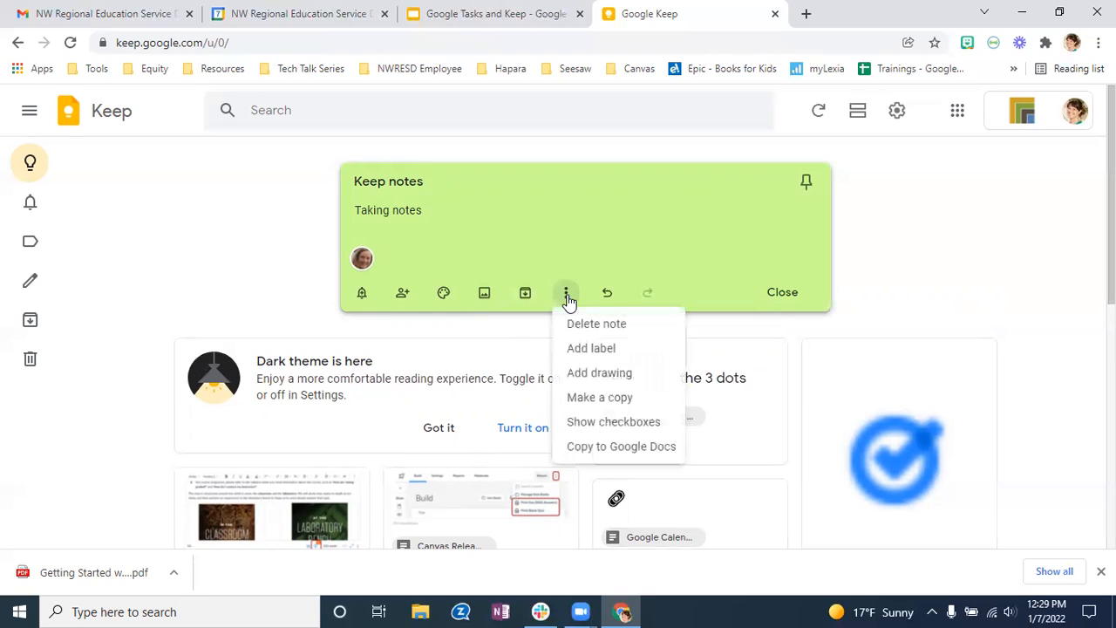
pyautogui.click(621, 350)
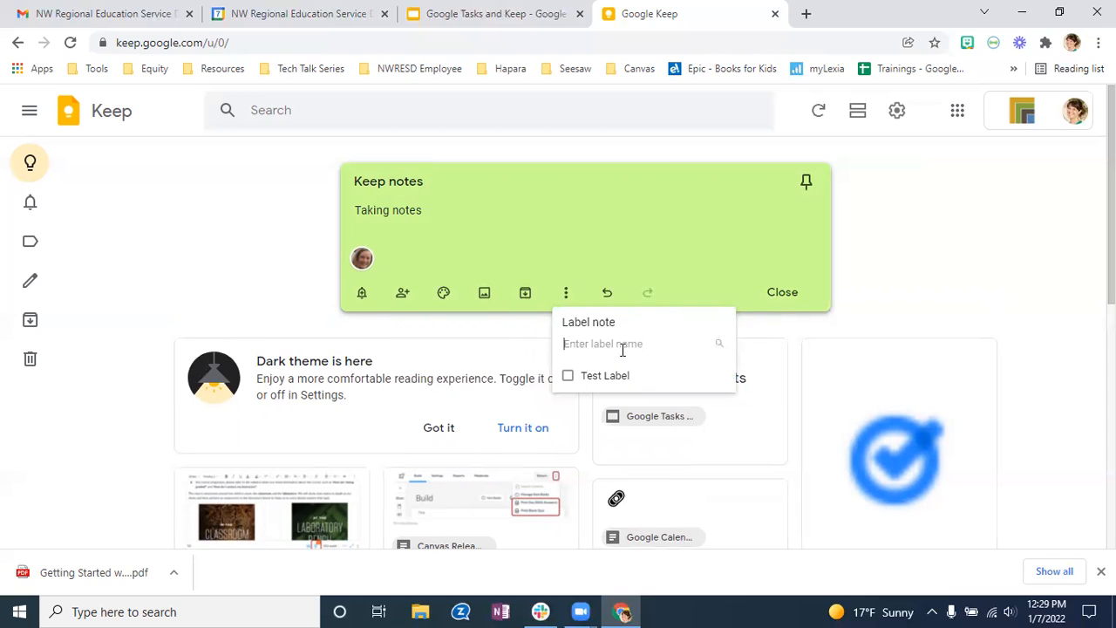
pyautogui.write('Keep')
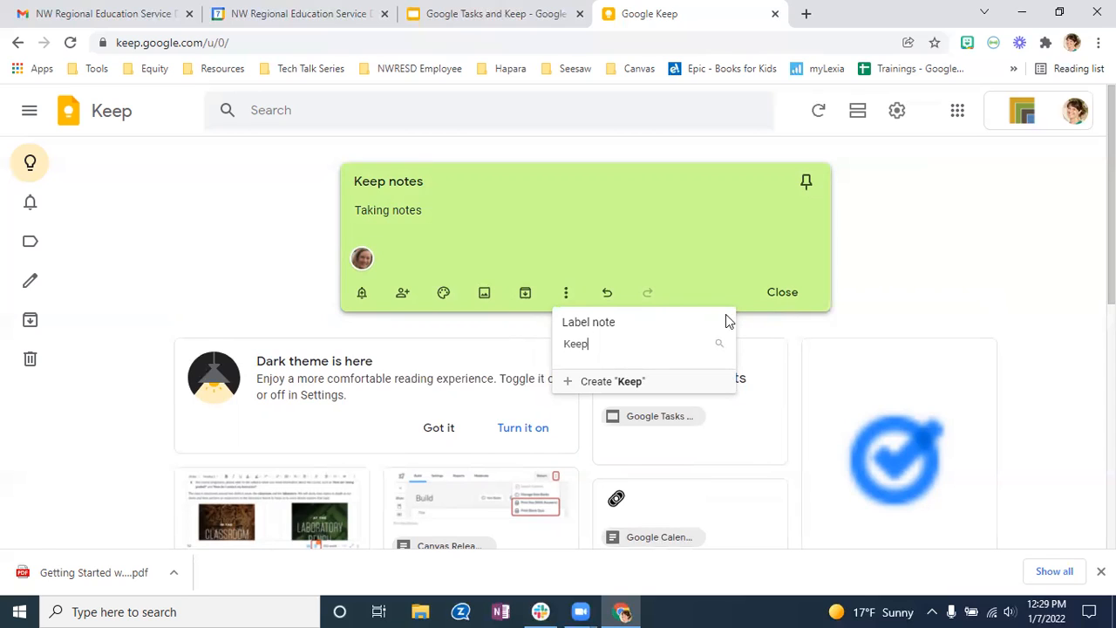
pyautogui.click(615, 390)
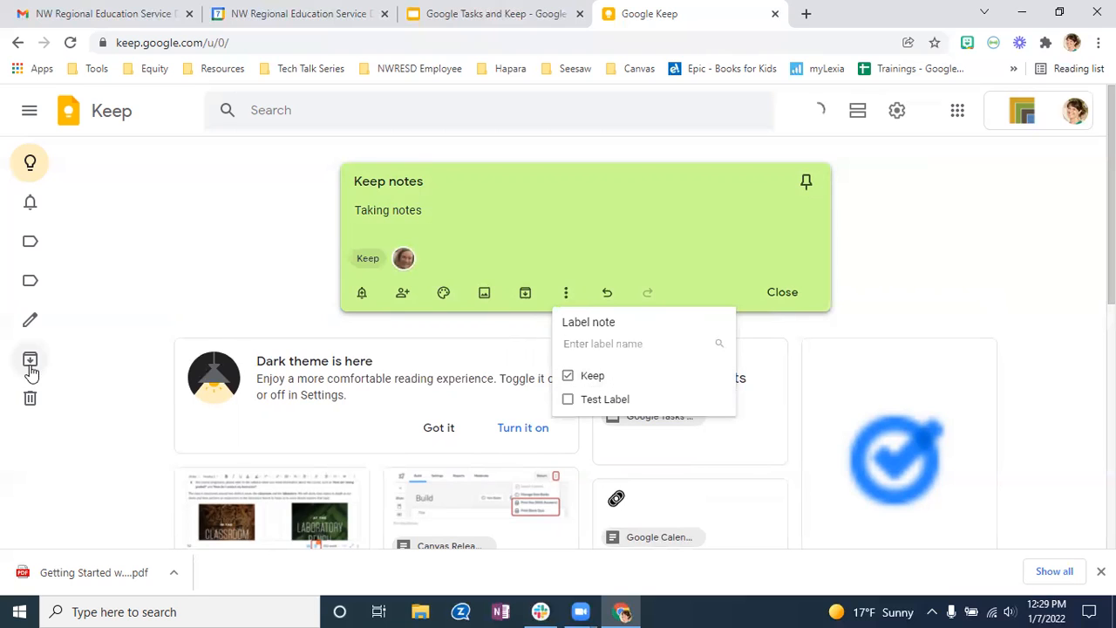
pyautogui.moveTo(20, 278)
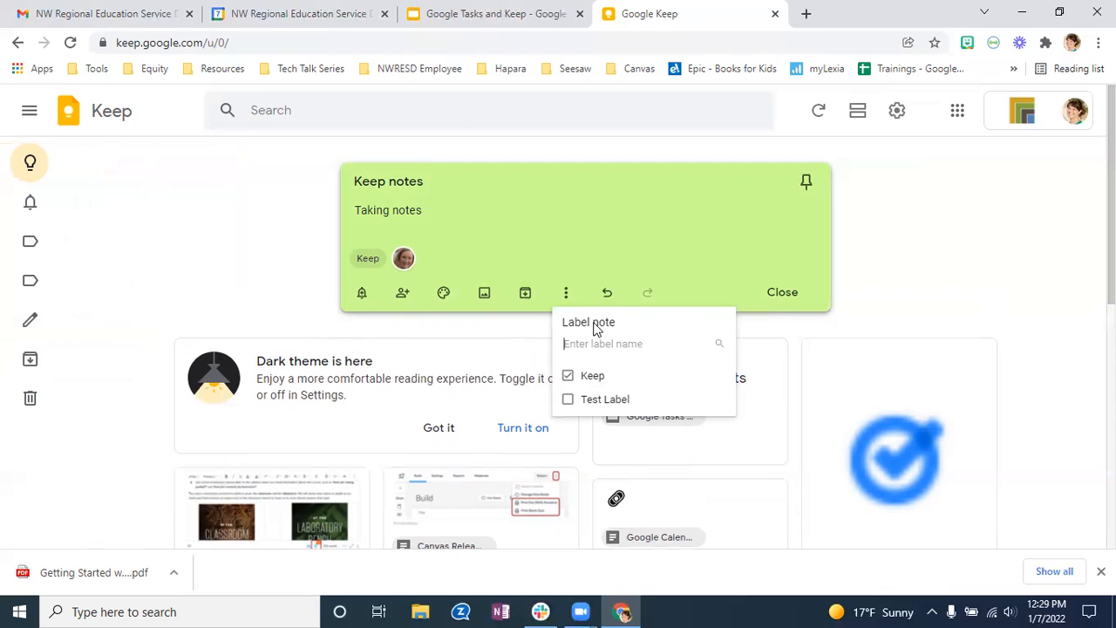
# - Remove the "Keep" label from the note and apply "Test Label" instead
pyautogui.click(568, 379)
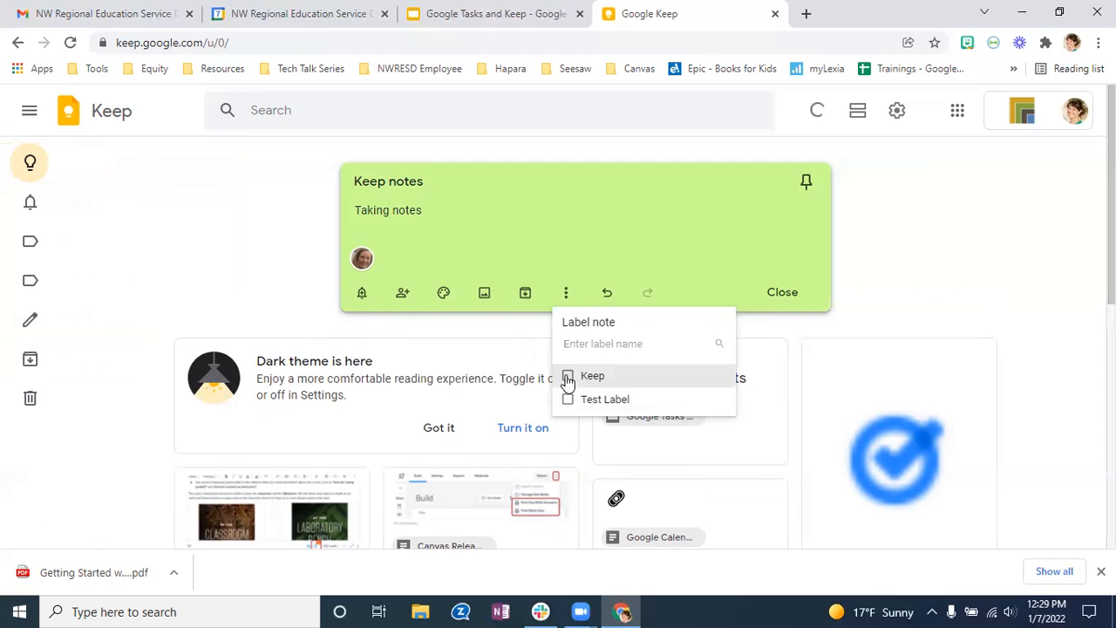
pyautogui.click(568, 399)
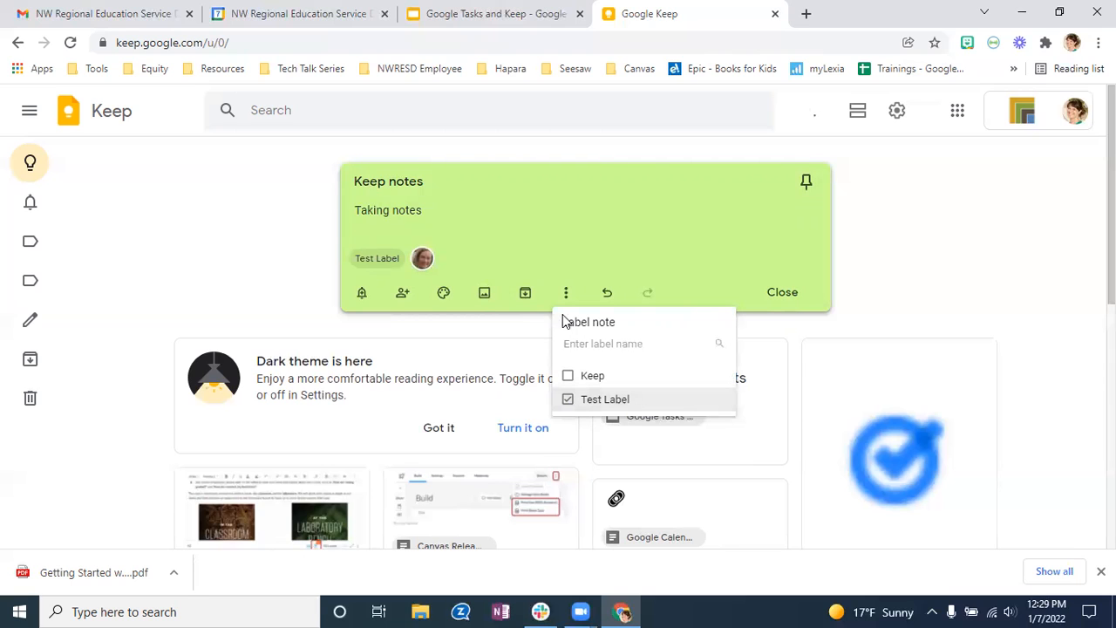
pyautogui.click(700, 269)
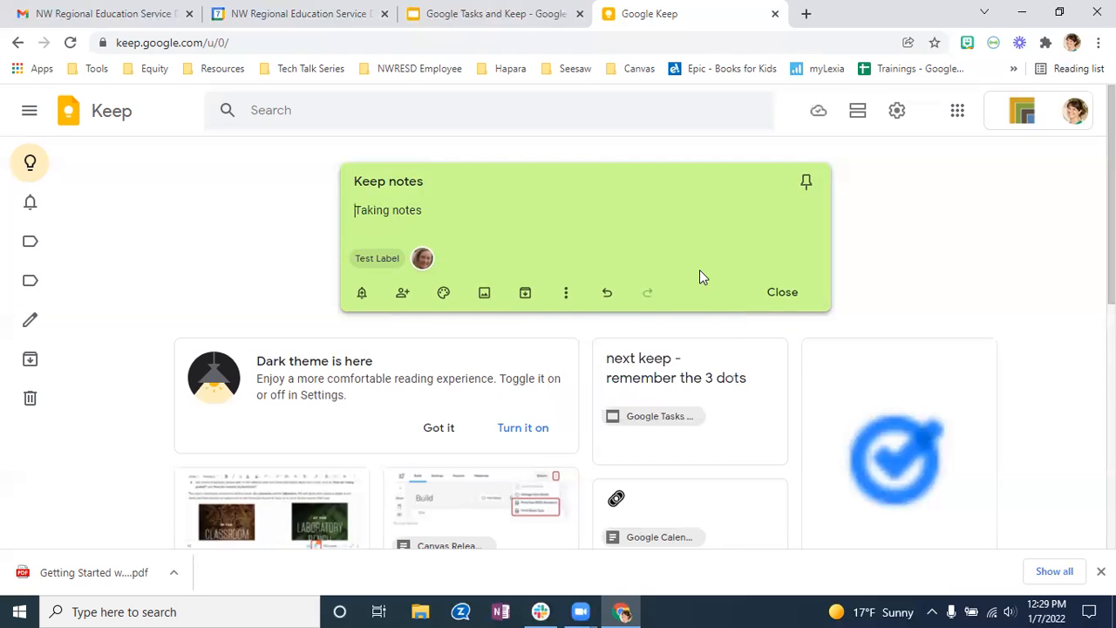
# - Copy the "Keep notes" note to Google Docs, open the resulting document, and return to Google Keep
pyautogui.click(573, 301)
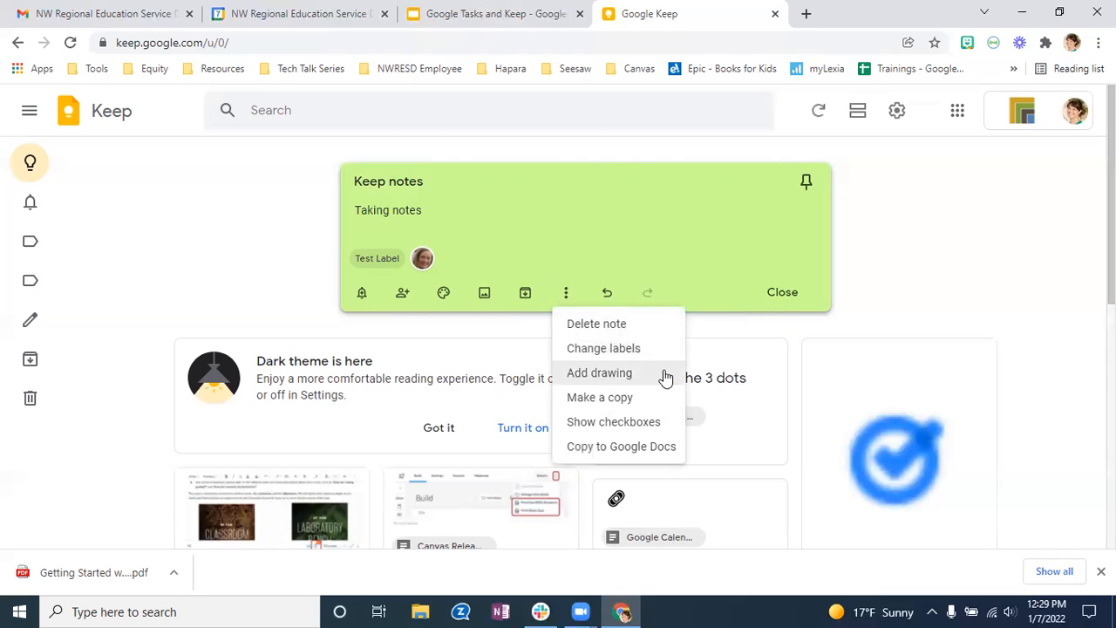
pyautogui.click(656, 447)
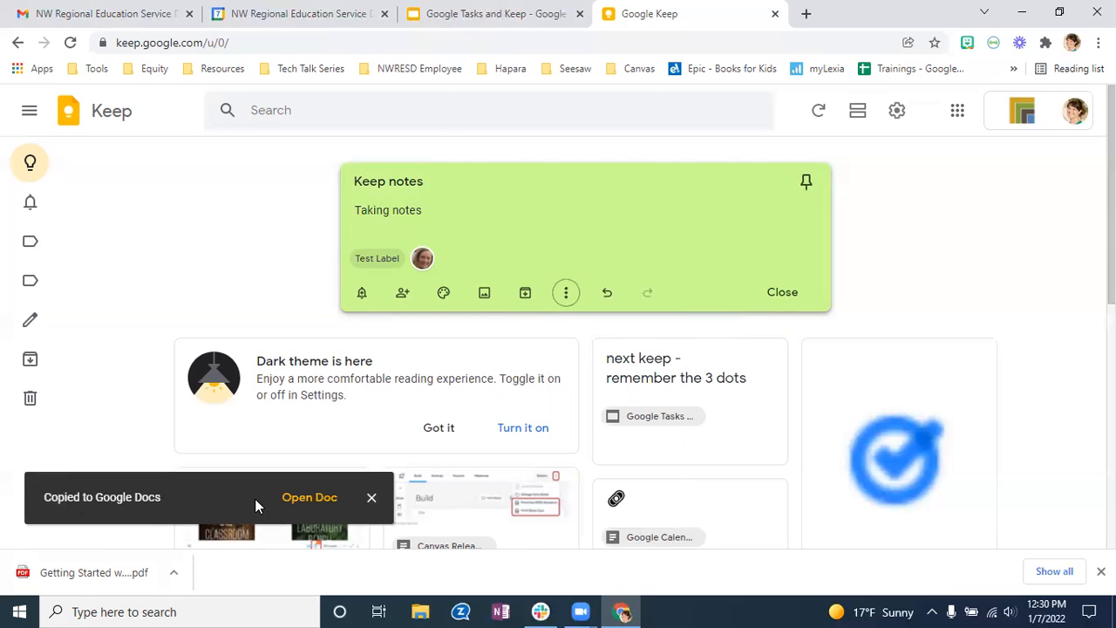
pyautogui.click(301, 501)
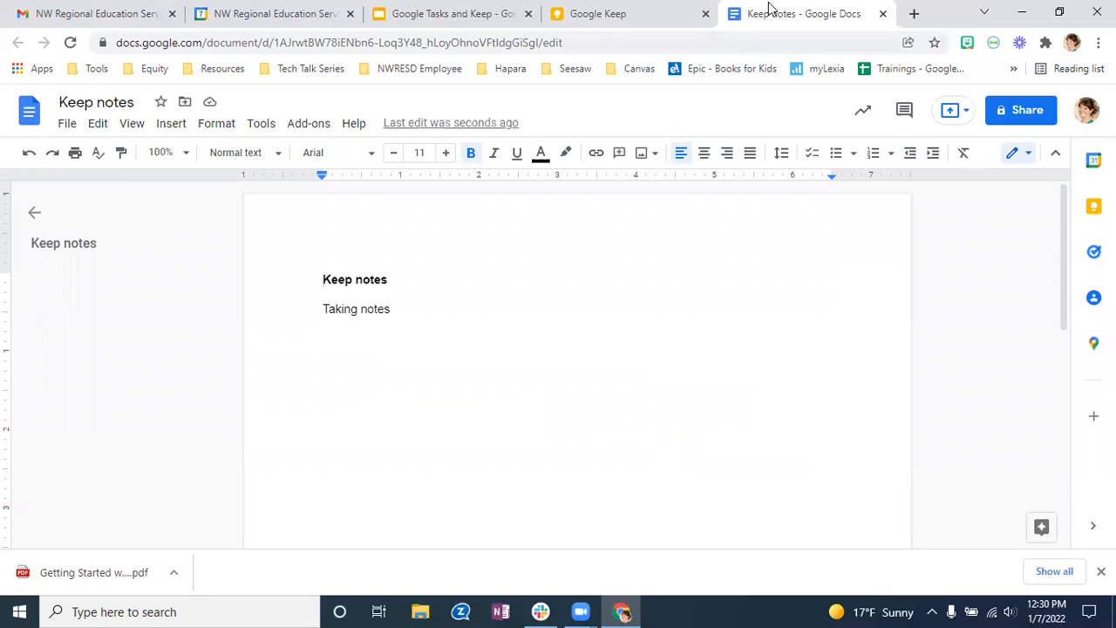
pyautogui.click(613, 15)
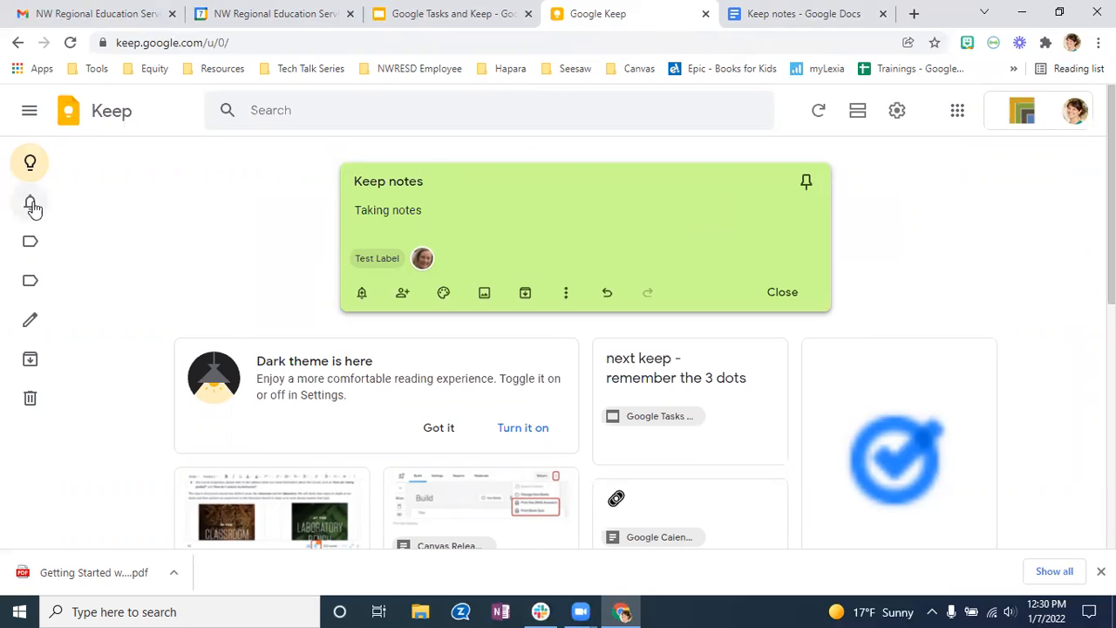
# - Start a place-based reminder on the "Keep notes" note and allow the site to know the location
pyautogui.moveTo(37, 215)
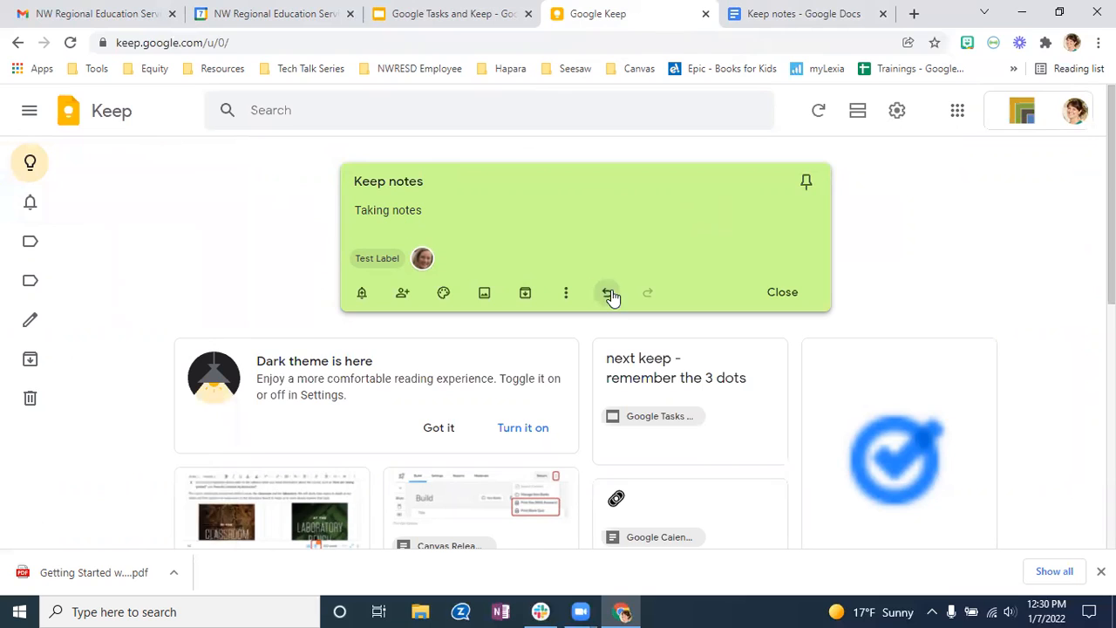
pyautogui.click(363, 294)
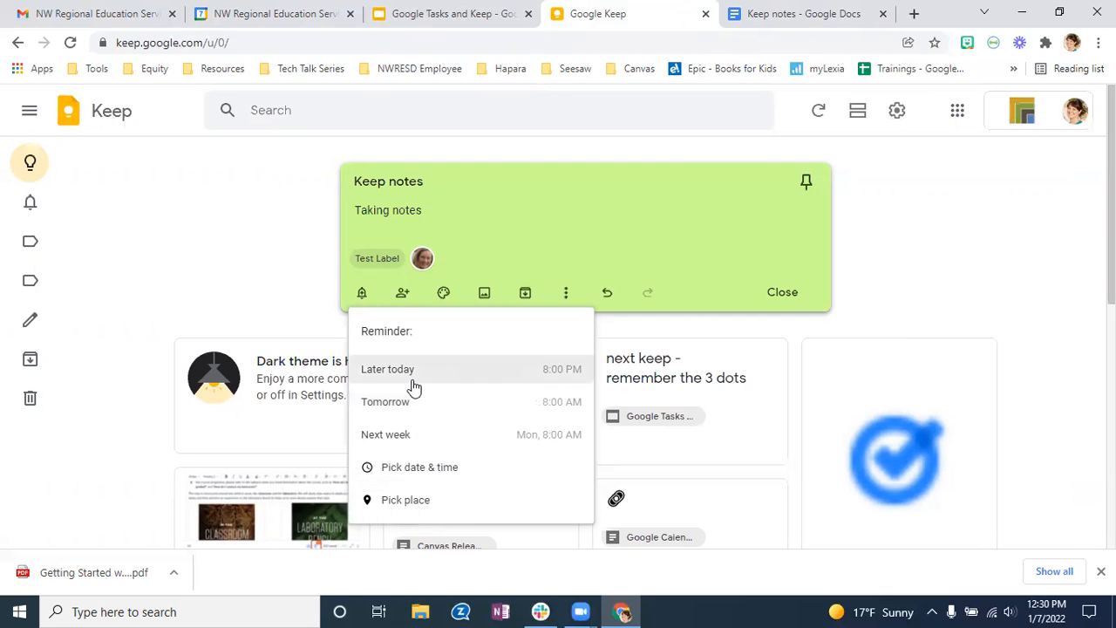
pyautogui.click(424, 512)
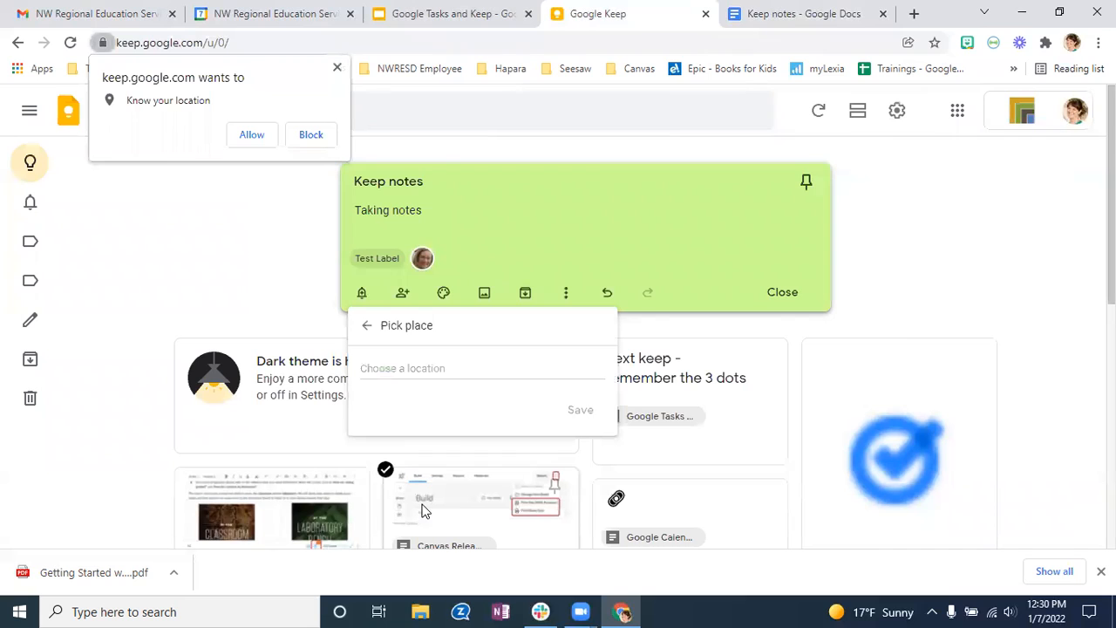
pyautogui.click(253, 139)
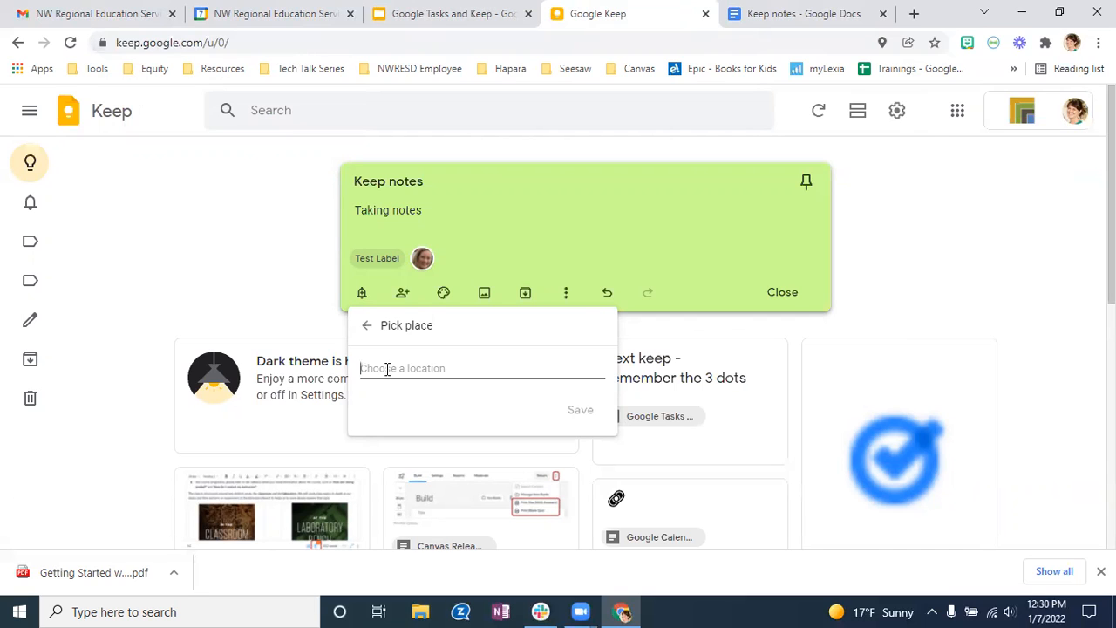
pyautogui.write('ws')
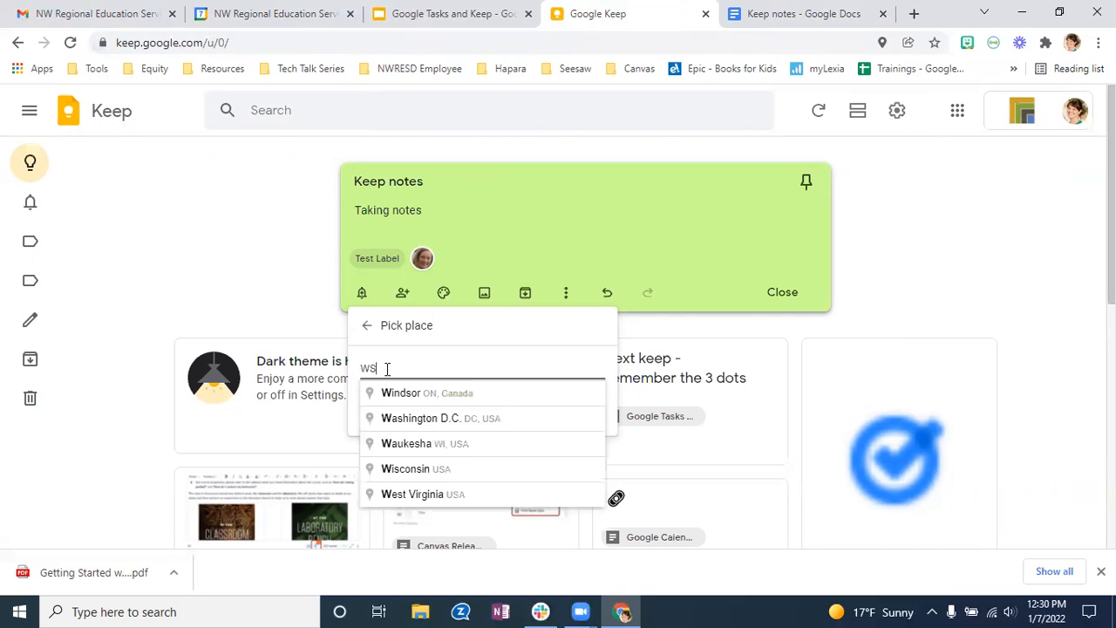
pyautogui.write('c')
pyautogui.press('BackSpace')
pyautogui.press('BackSpace')
pyautogui.press('BackSpace')
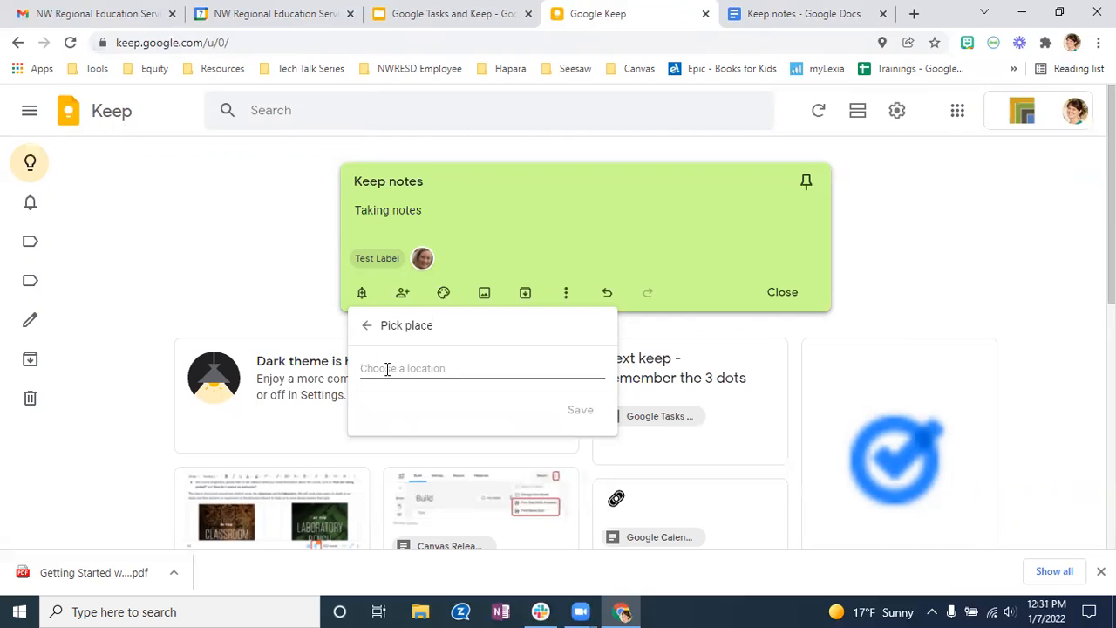
pyautogui.write('NY')
pyautogui.press('BackSpace')
pyautogui.press('BackSpace')
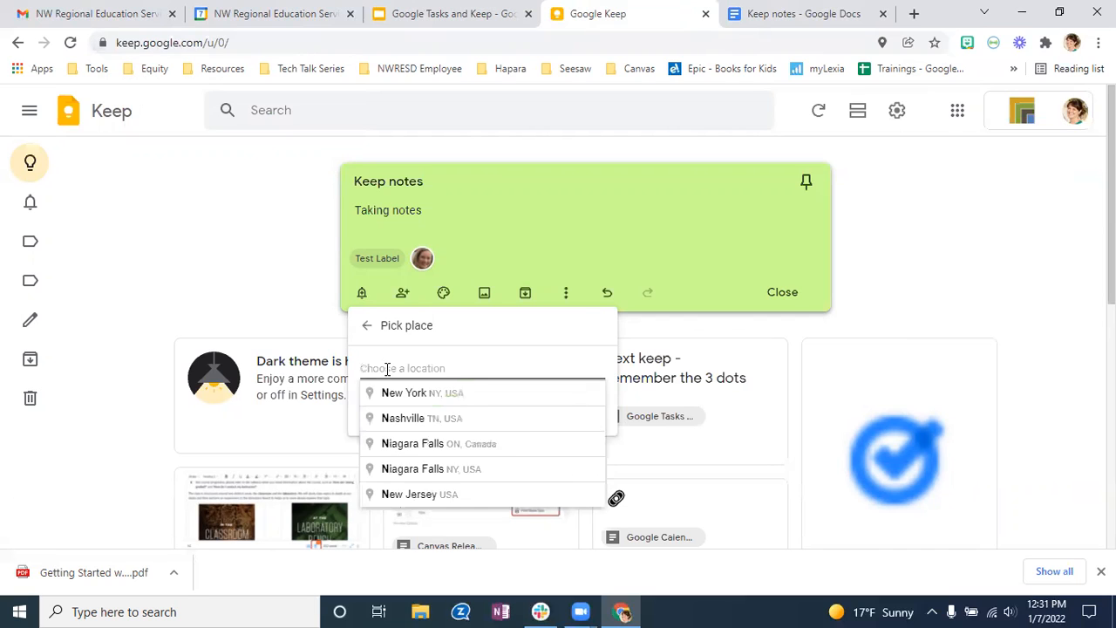
pyautogui.write('P')
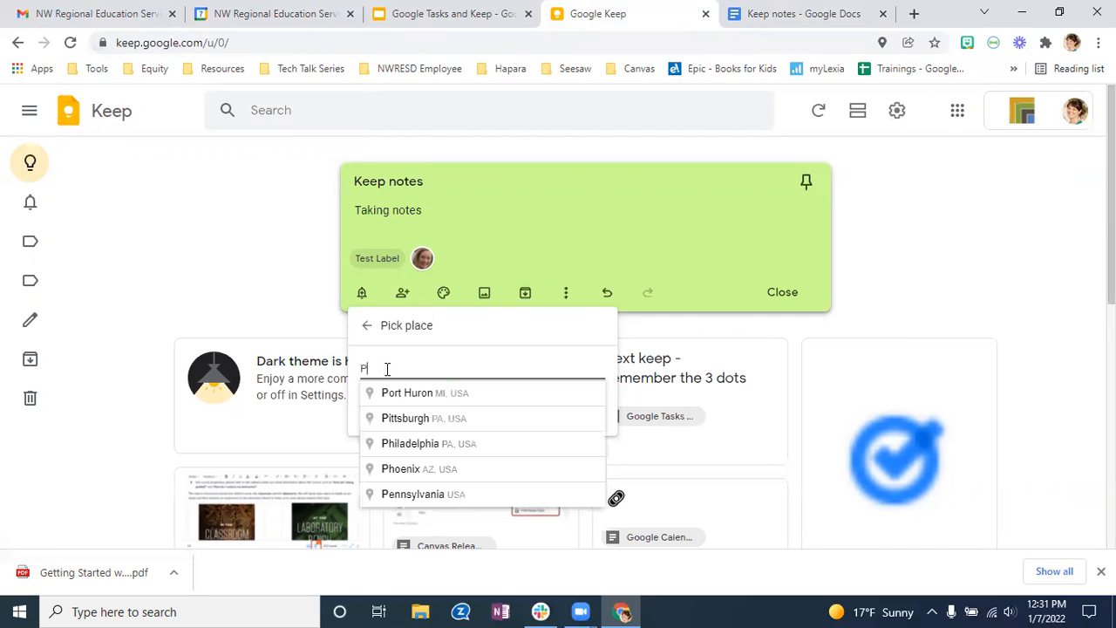
pyautogui.write('anarea')
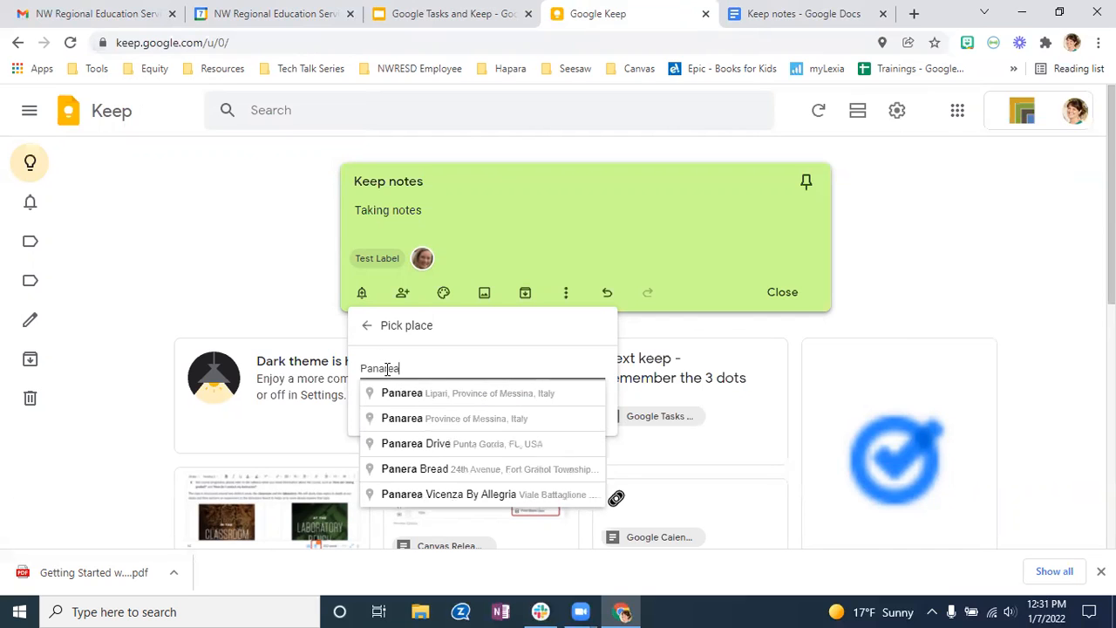
pyautogui.press('BackSpace')
pyautogui.press('BackSpace')
pyautogui.press('BackSpace')
pyautogui.press('BackSpace')
pyautogui.press('BackSpace')
pyautogui.press('BackSpace')
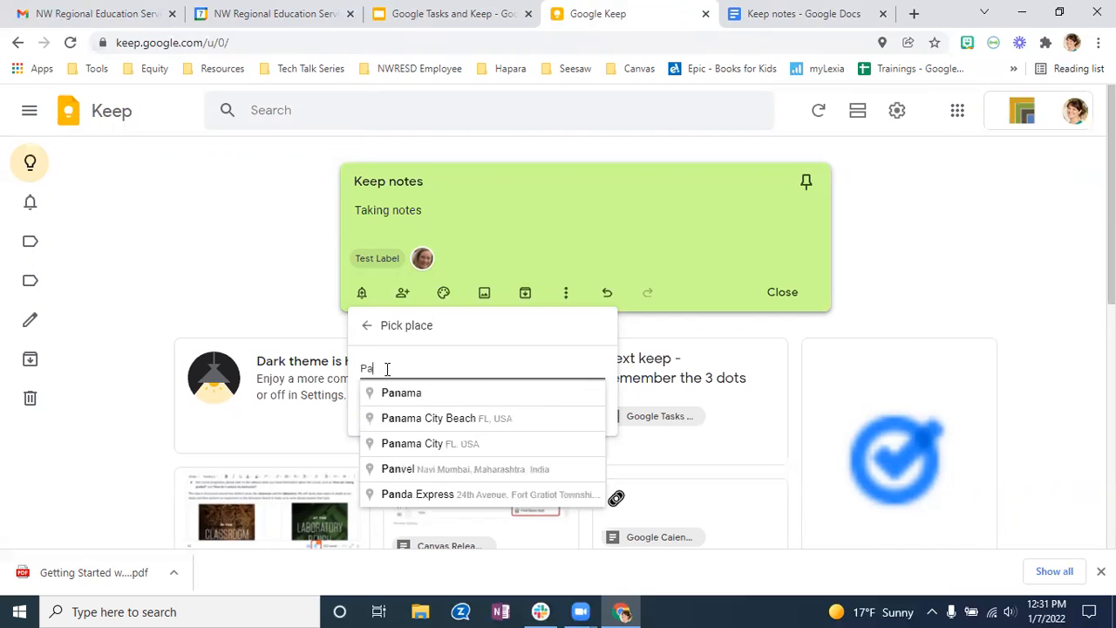
pyautogui.press('BackSpace')
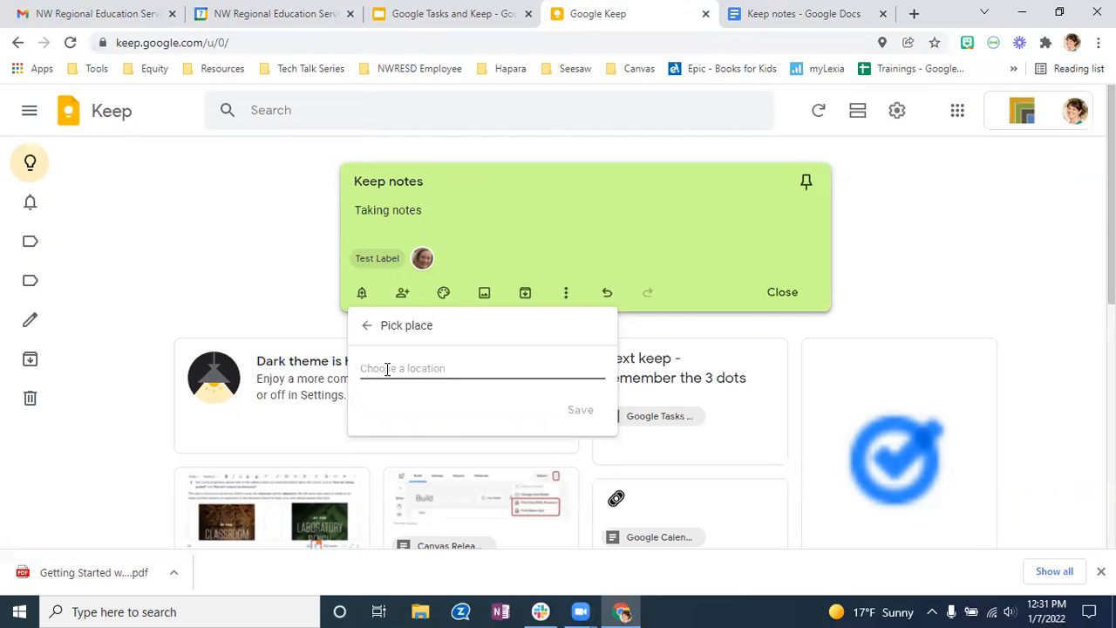
# - Try Port Huron, MI, USA as the note's reminder place, then back out and dismiss the reminder options
pyautogui.write('Port')
pyautogui.click(403, 393)
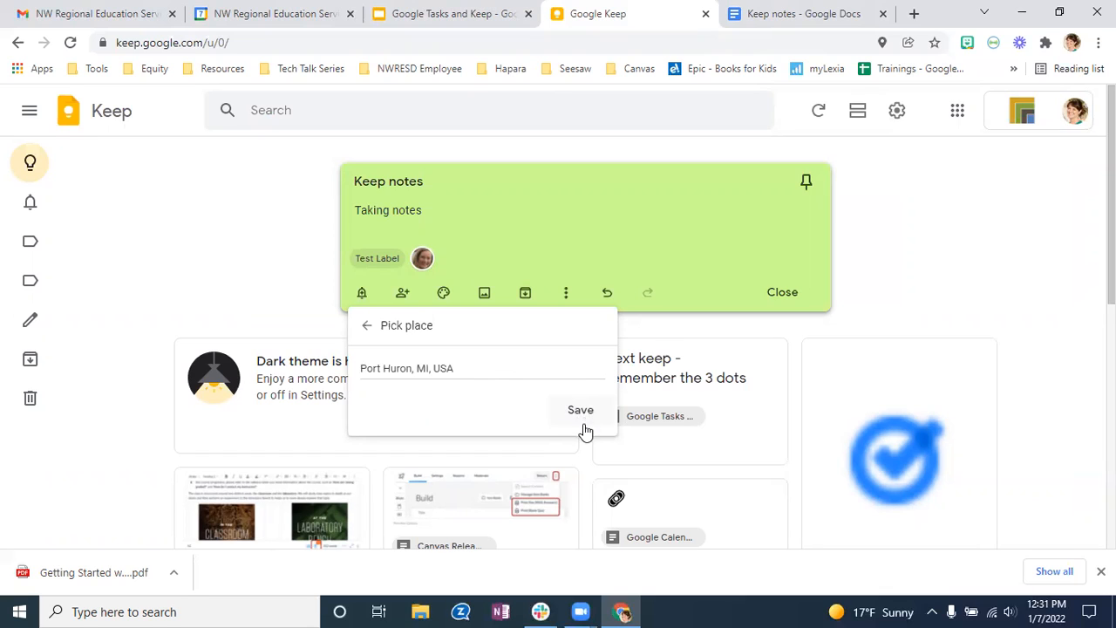
pyautogui.click(367, 326)
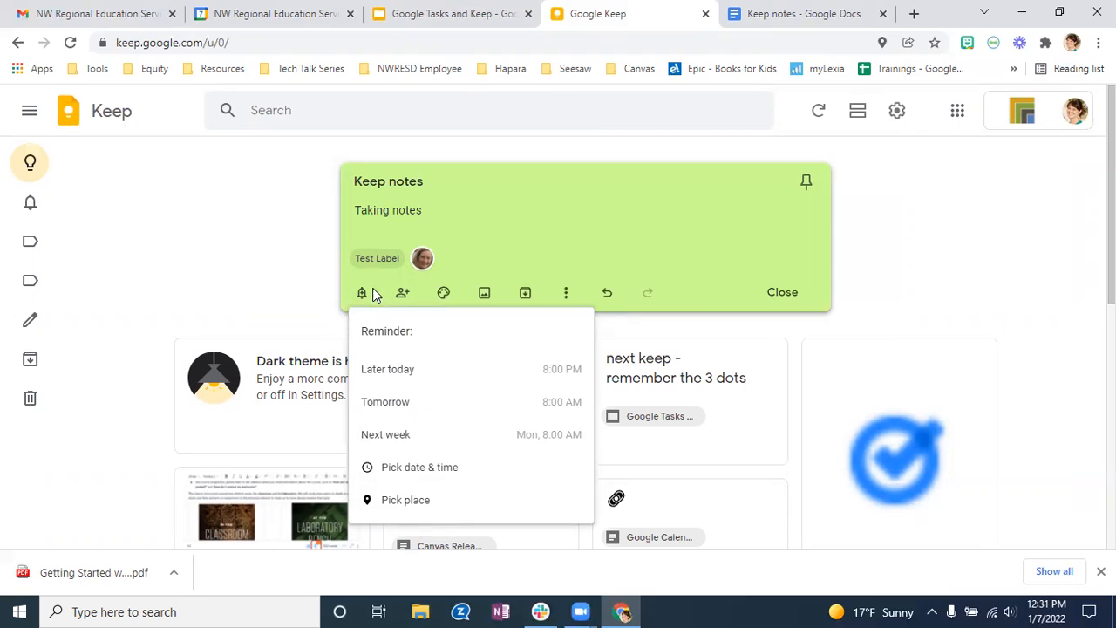
pyautogui.click(733, 281)
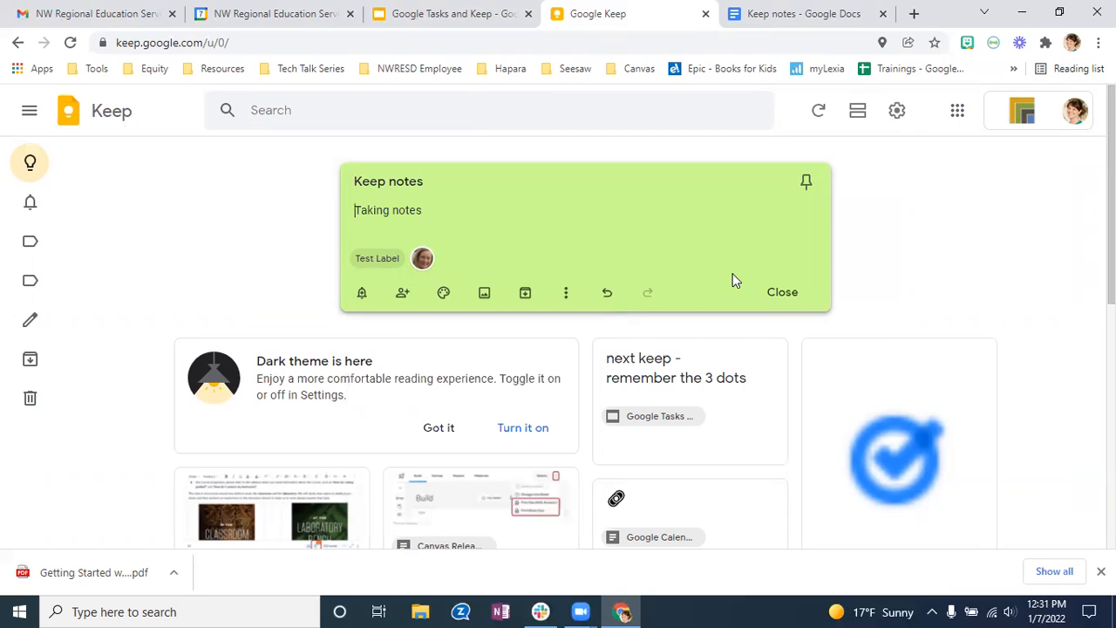
pyautogui.click(359, 297)
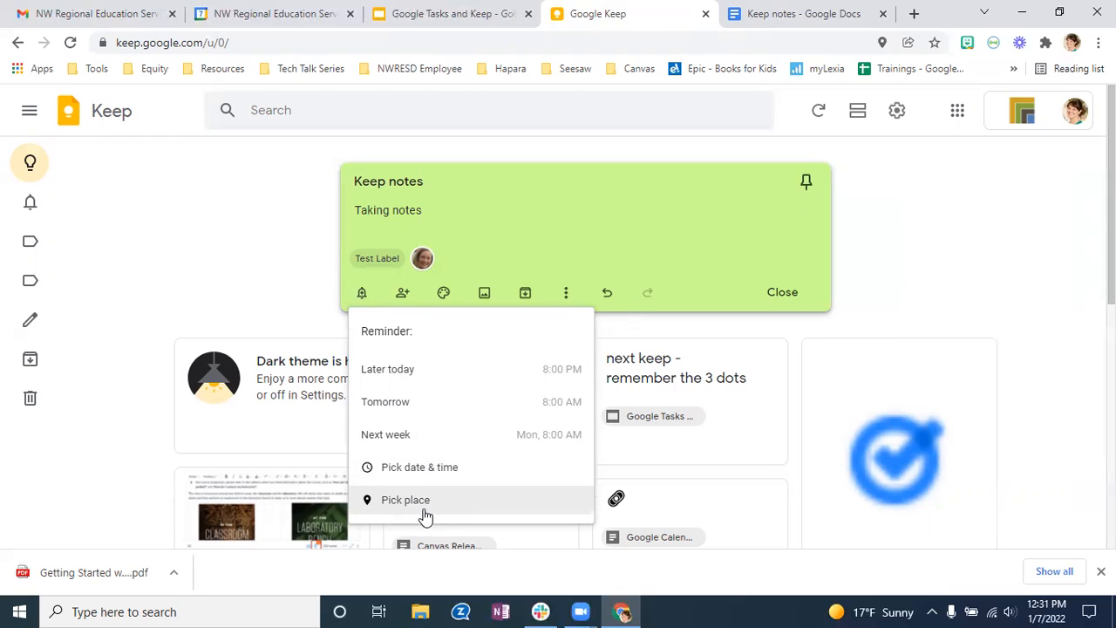
pyautogui.click(705, 261)
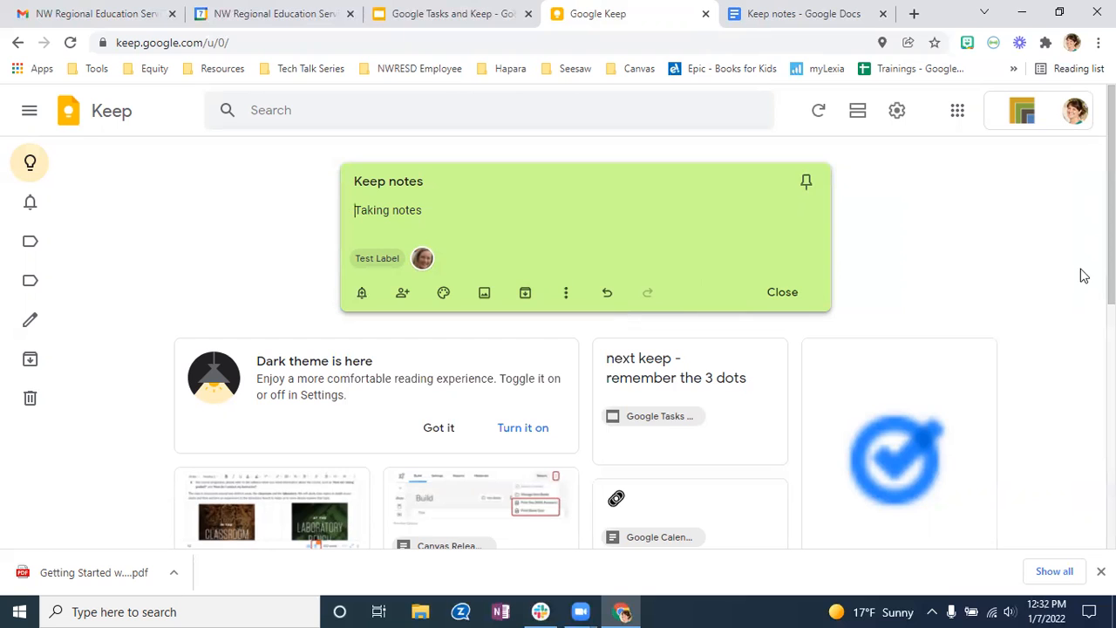
# - Browse the saved notes, examine the action and reminder options on "next keep - remember the 3 dots", and open that note
pyautogui.moveTo(1112, 272); pyautogui.dragTo(1111, 400)
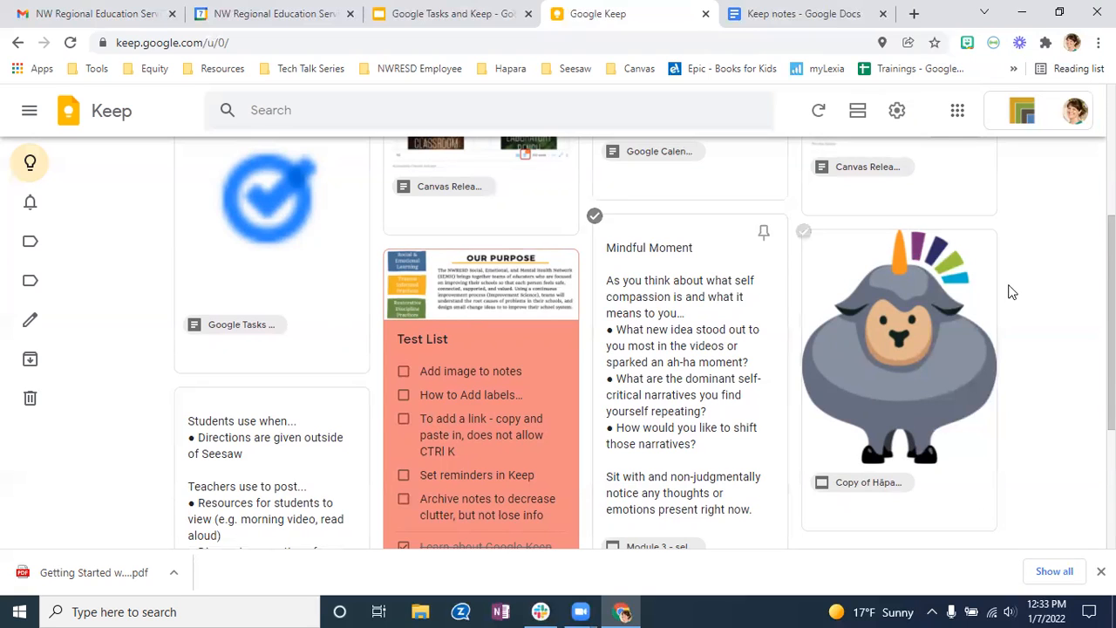
pyautogui.scroll(2, 1108, 262)
pyautogui.scroll(1, 1107, 261)
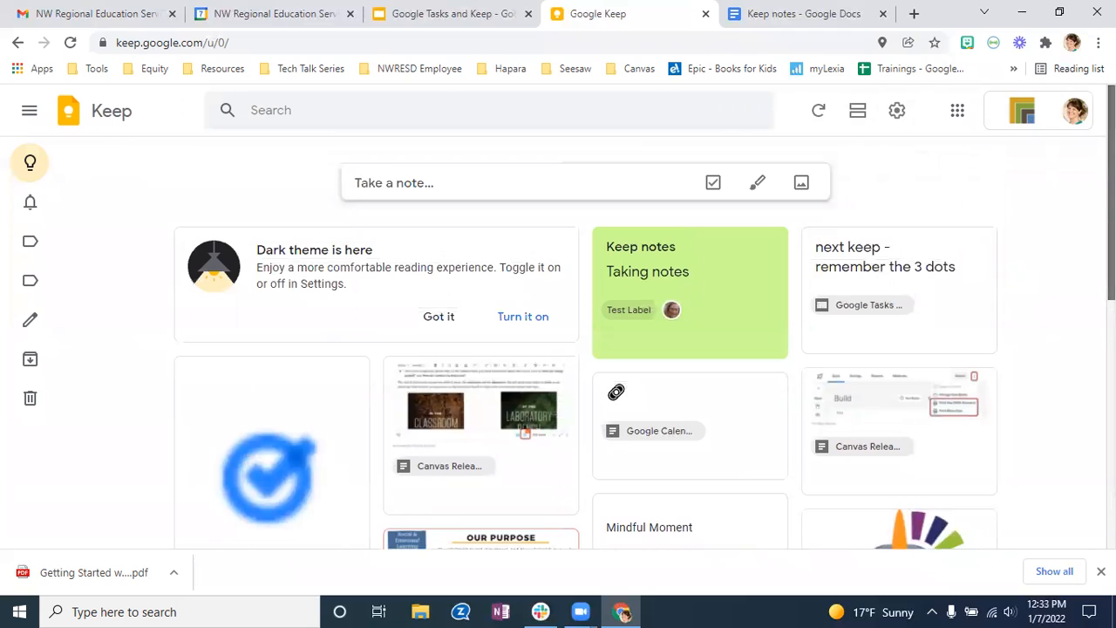
pyautogui.click(981, 338)
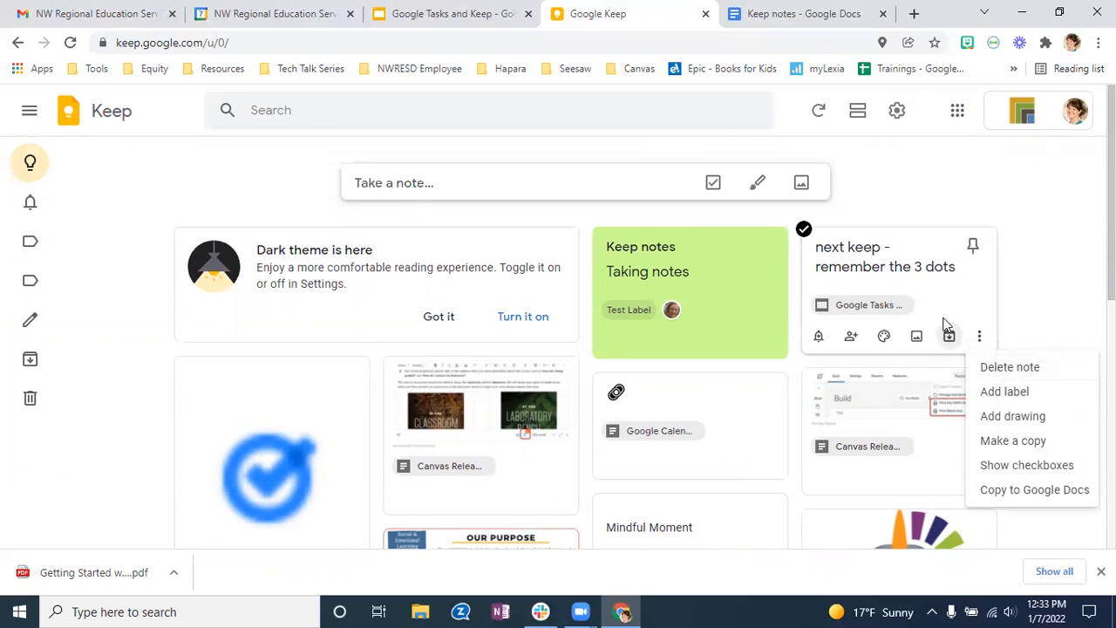
pyautogui.click(820, 336)
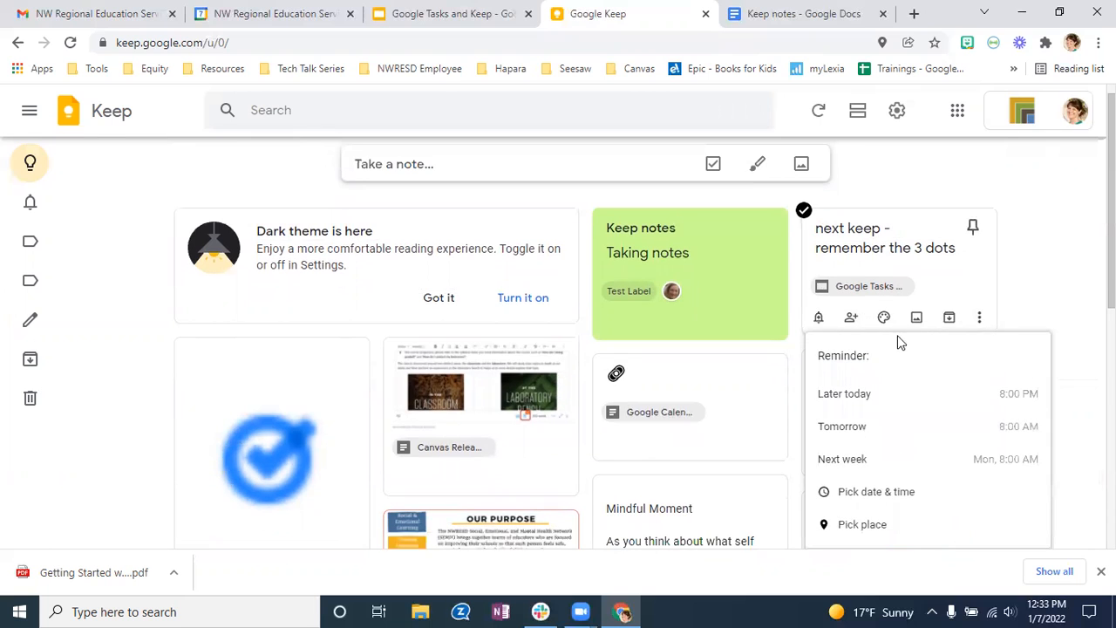
pyautogui.click(984, 298)
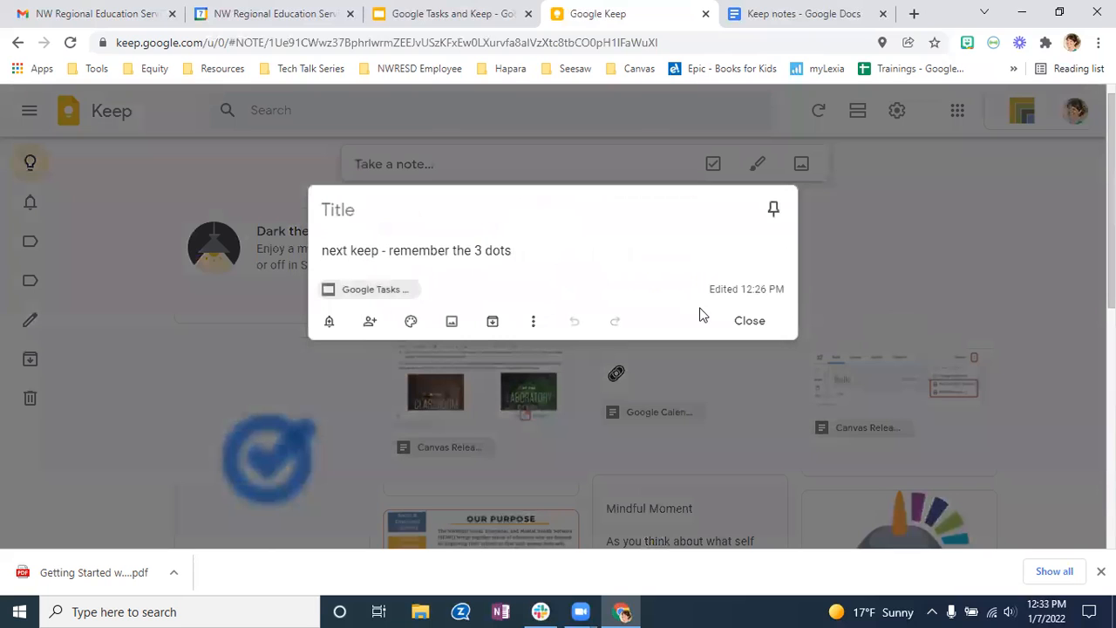
# - Archive the "next keep - remember the 3 dots" note, view it in the archive, and return to the main notes
pyautogui.click(493, 322)
pyautogui.moveTo(49, 366)
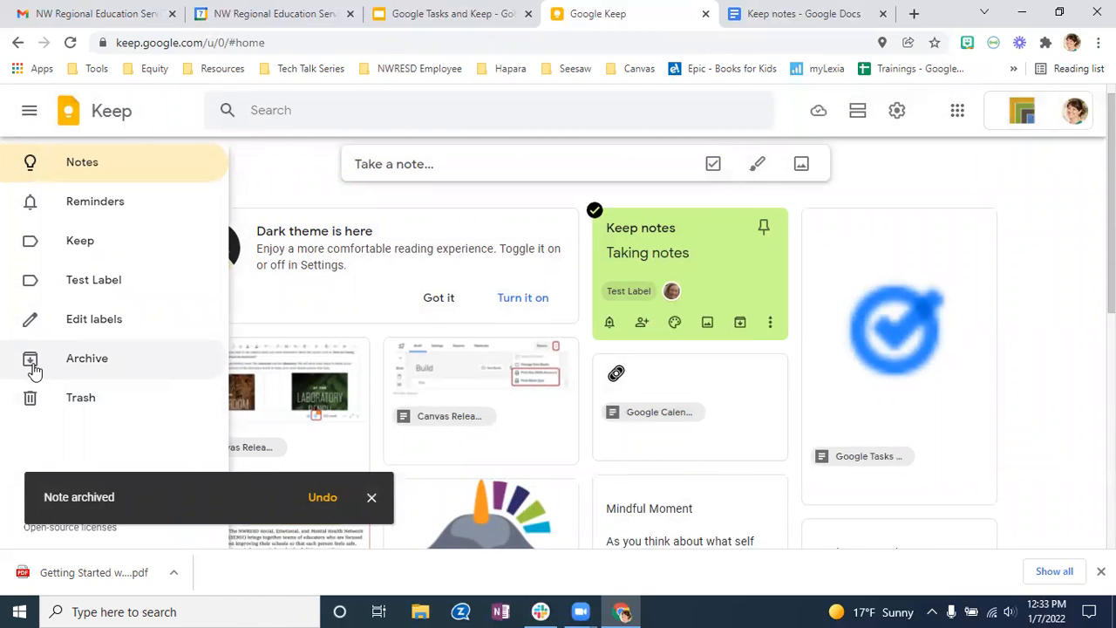
pyautogui.click(32, 369)
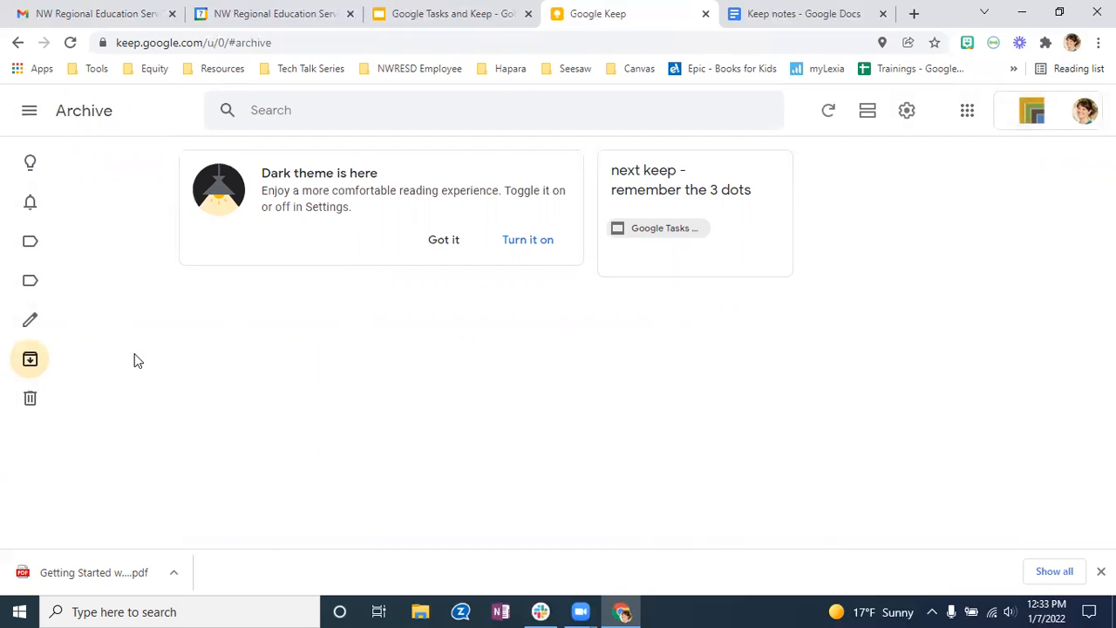
pyautogui.moveTo(44, 217)
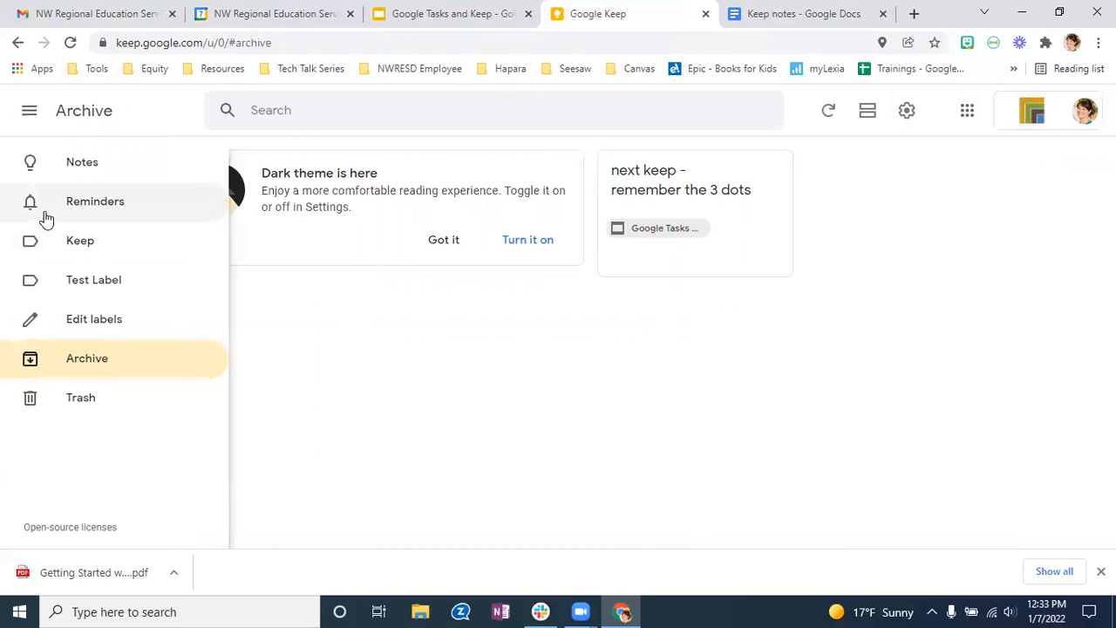
pyautogui.click(61, 167)
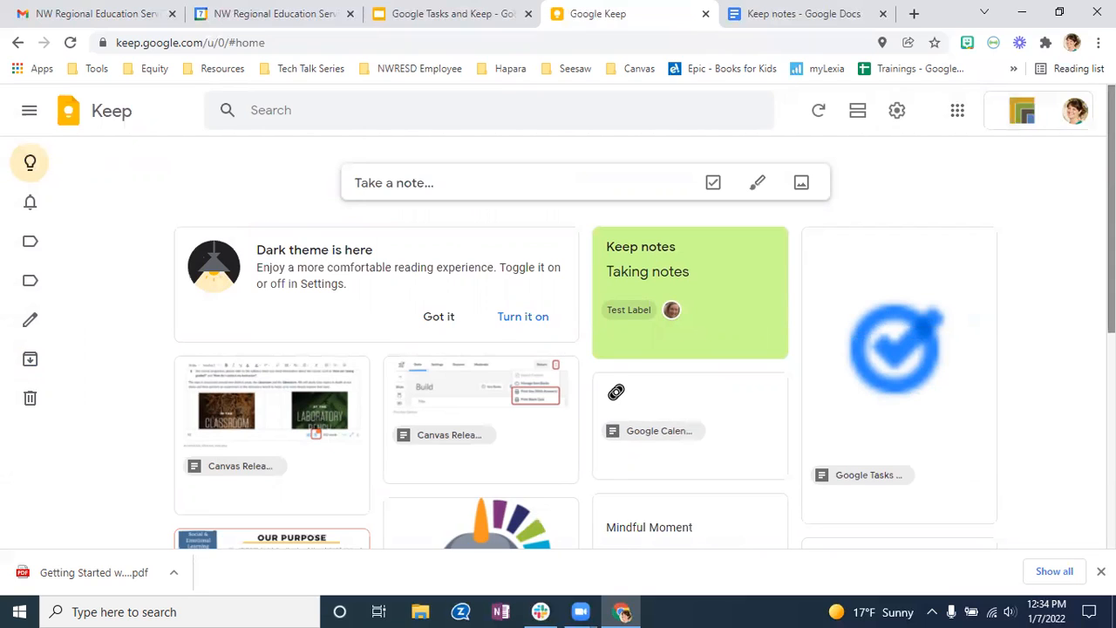
# - Pin the green "Keep notes" note and look over the pinned and other notes
pyautogui.click(767, 247)
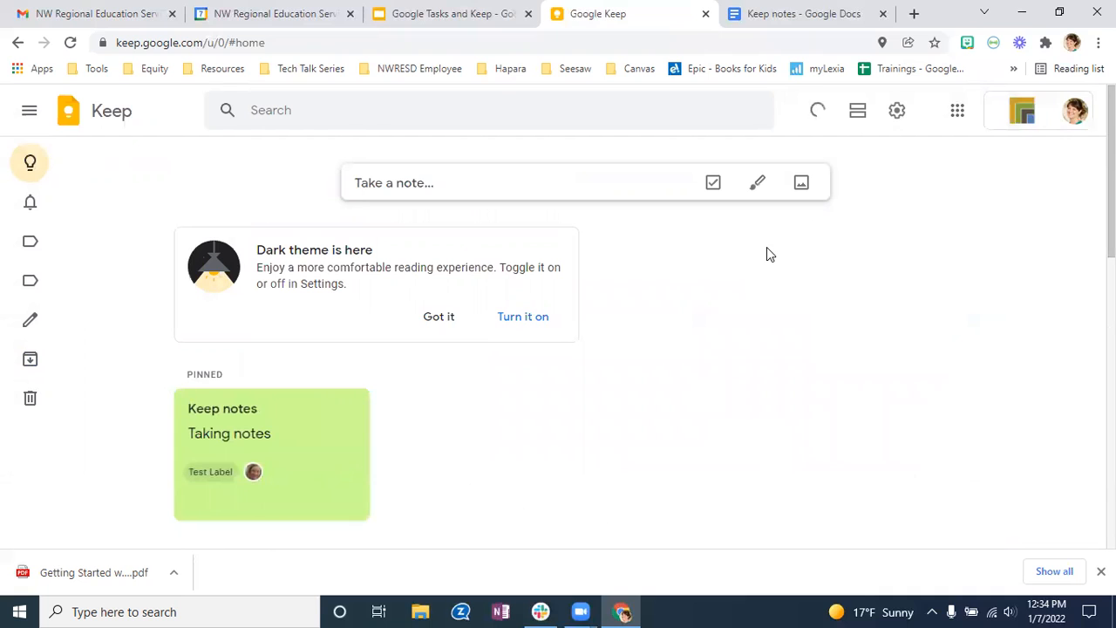
pyautogui.scroll(-3, 558, 343)
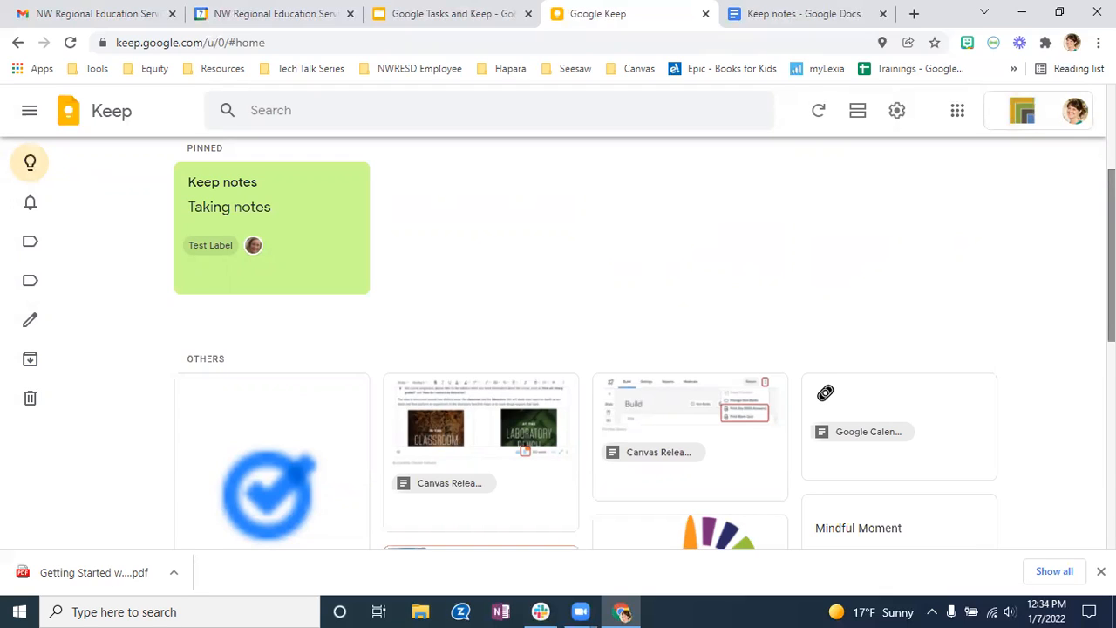
pyautogui.scroll(-1, 558, 343)
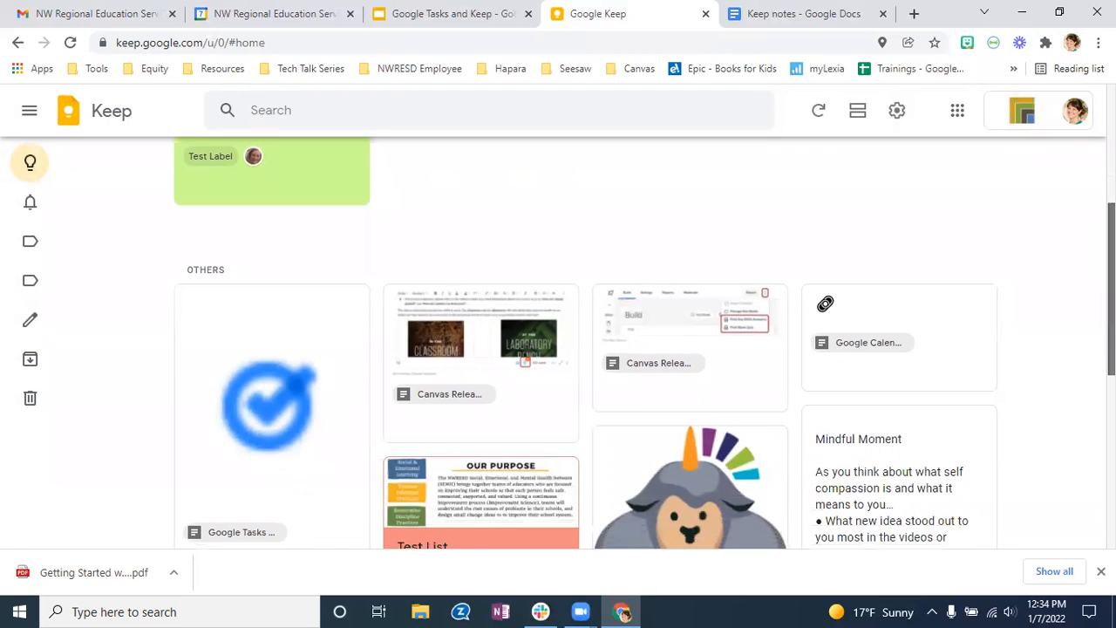
pyautogui.scroll(-1, 558, 343)
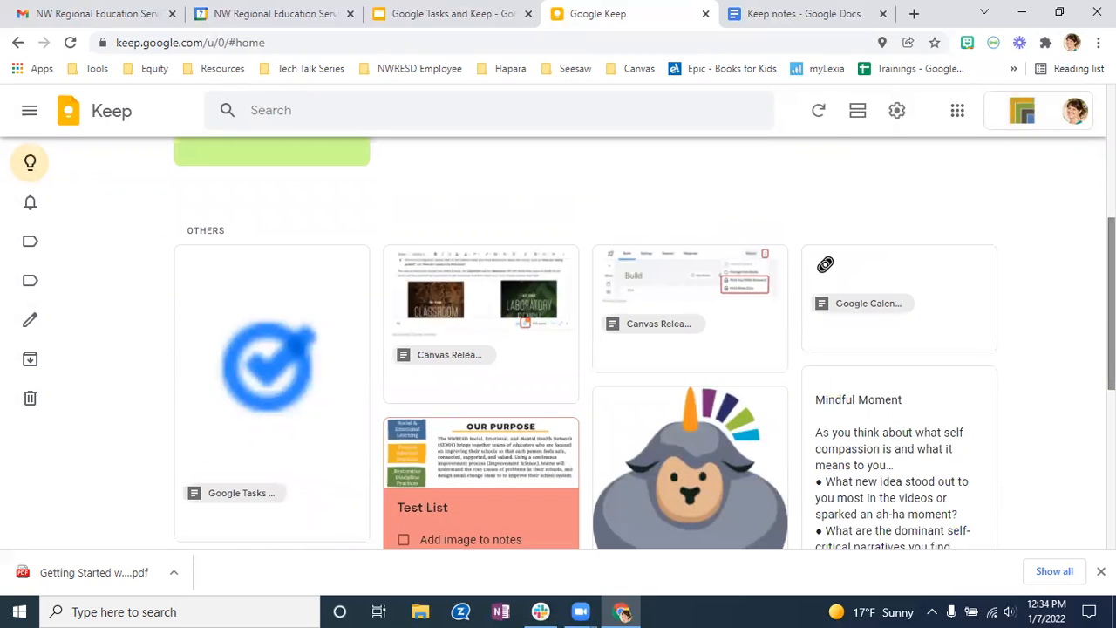
pyautogui.scroll(3, 1084, 189)
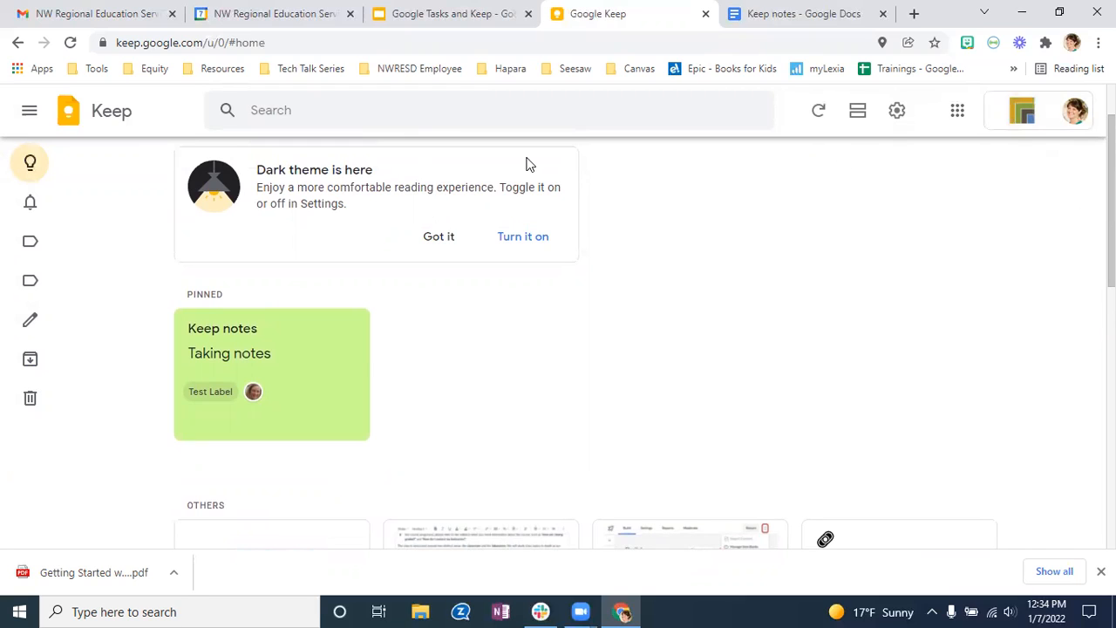
pyautogui.moveTo(39, 174)
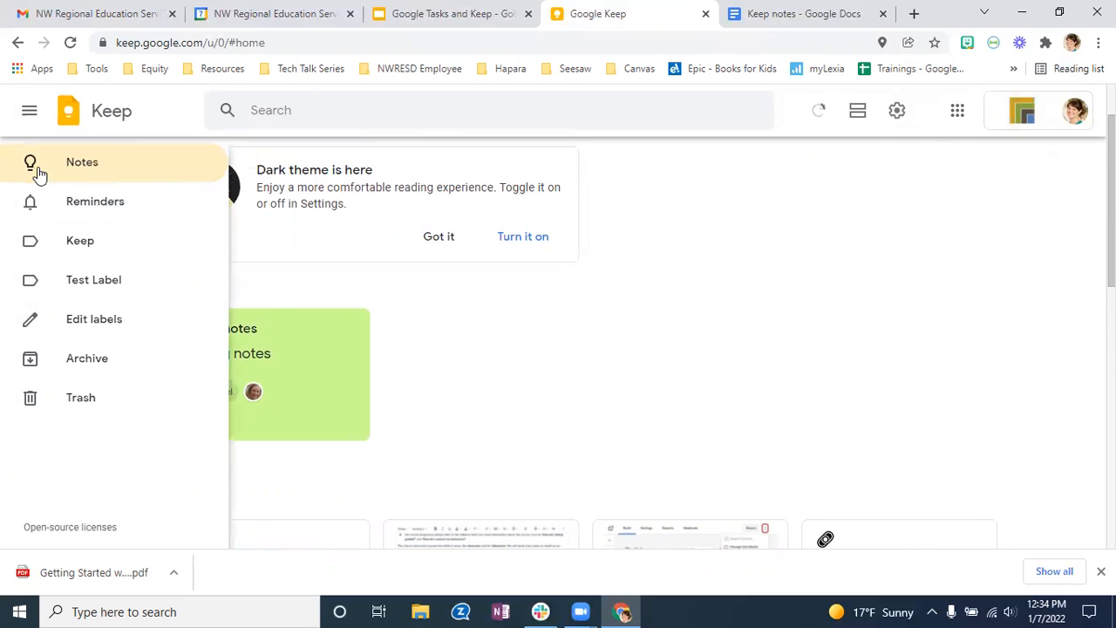